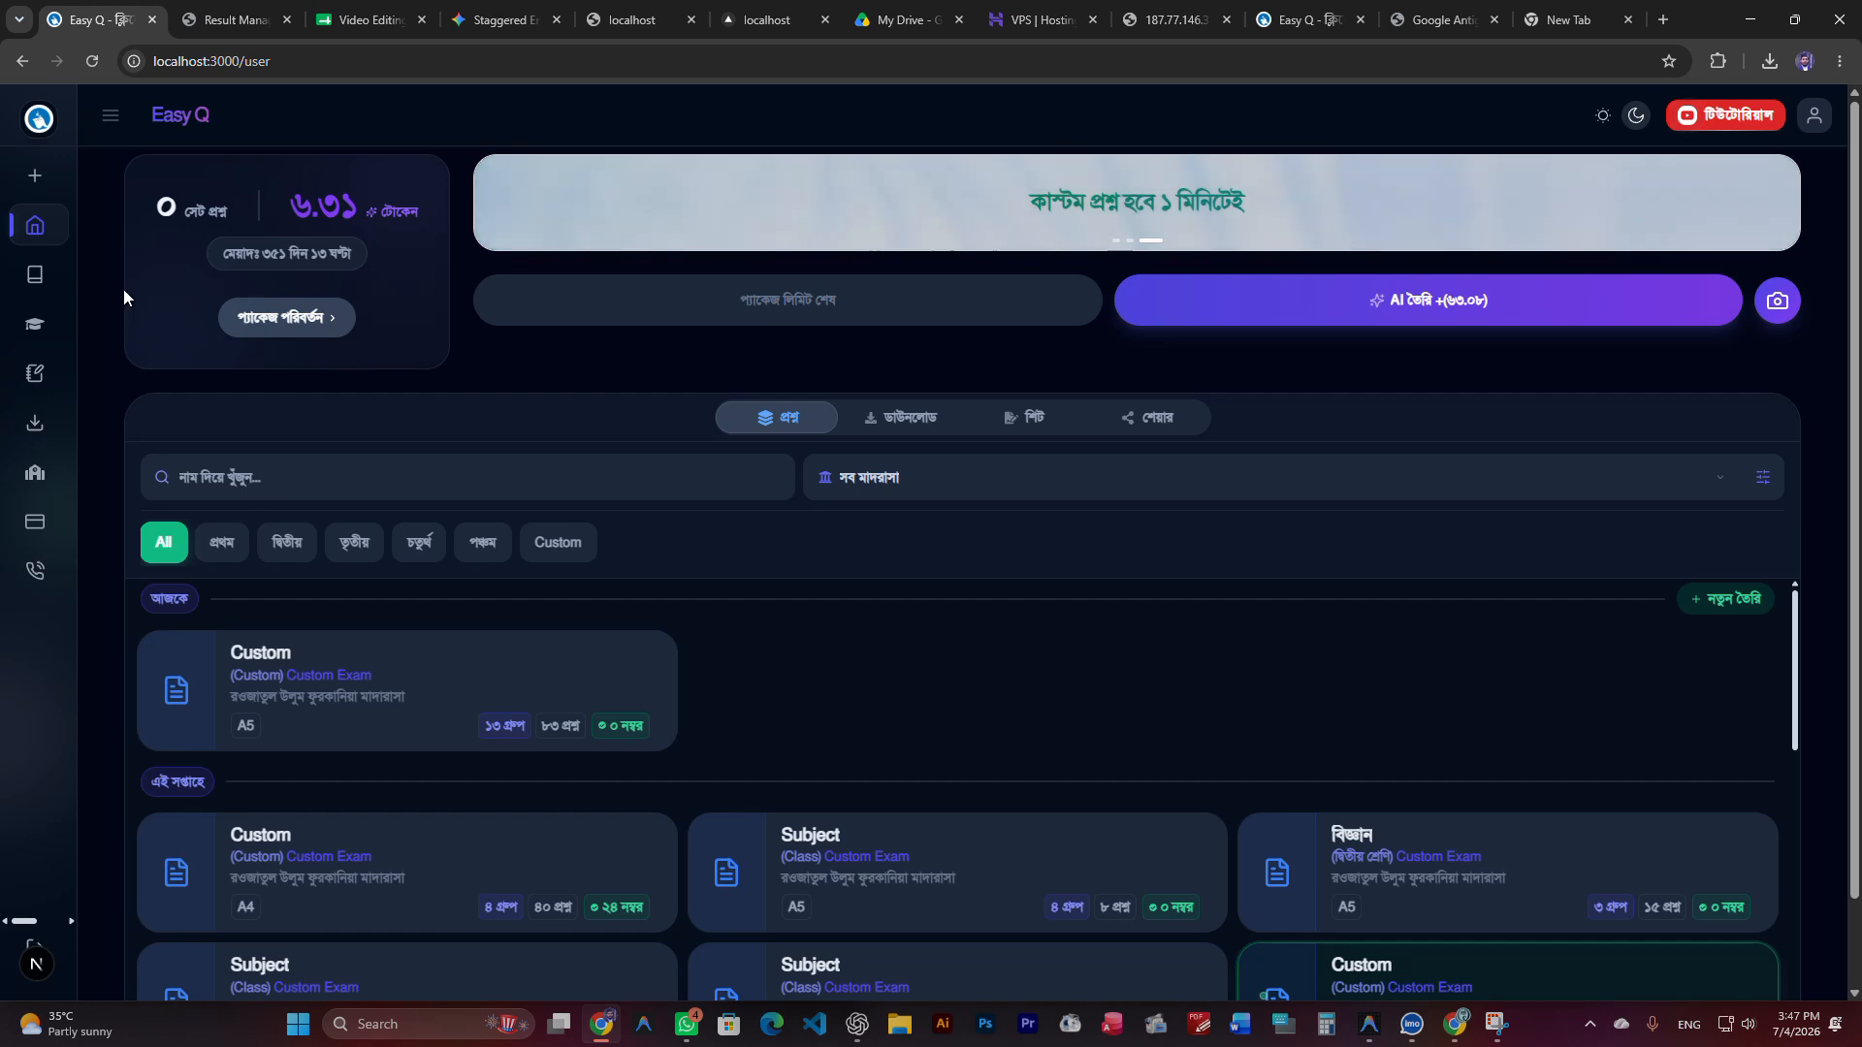
Switch to the Salsabil Publication Google Doc and copy lesson ৩ "জন্মভূমি বাংলাদেশ (পৃষ্ঠা- ০৬)" with its exercises from the Class 3 Bangla text book
{"action": "left_click", "coordinate": [1456, 1028]}
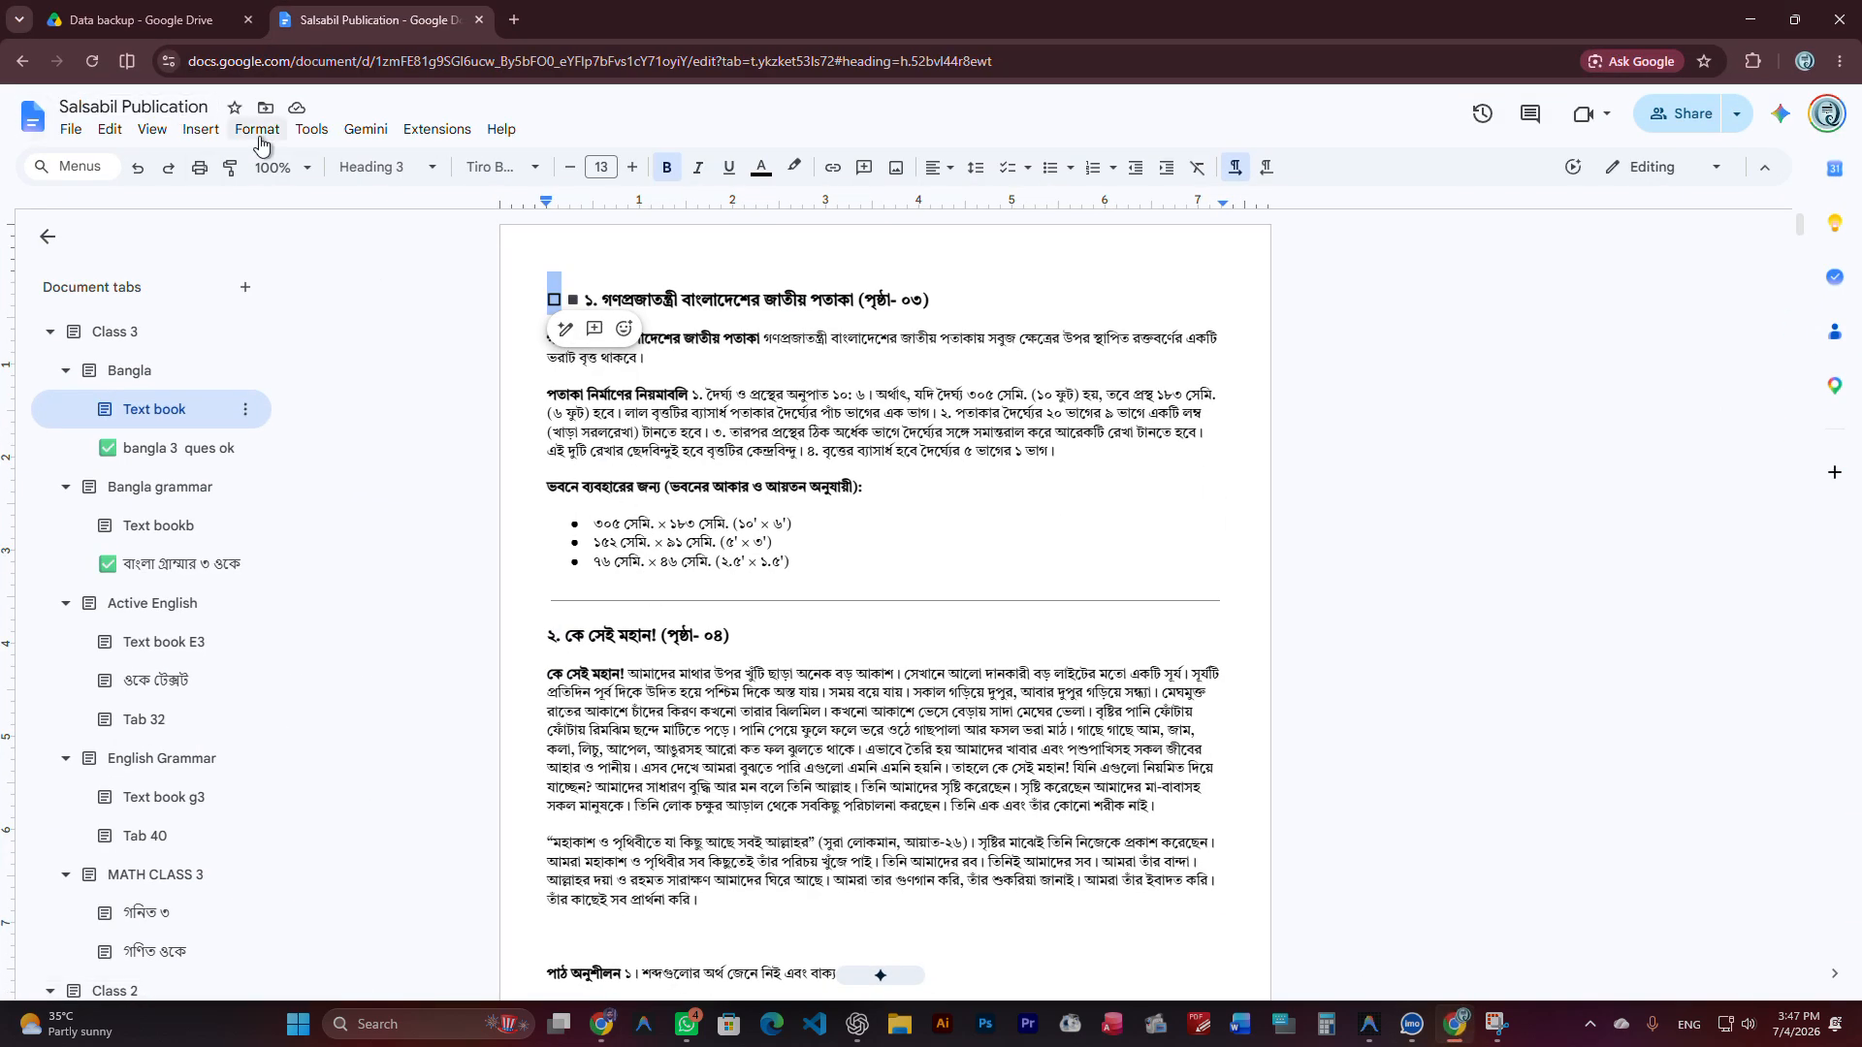
{"action": "scroll", "coordinate": [593, 478], "scroll_direction": "down", "scroll_amount": 3}
{"action": "left_click", "coordinate": [660, 519]}
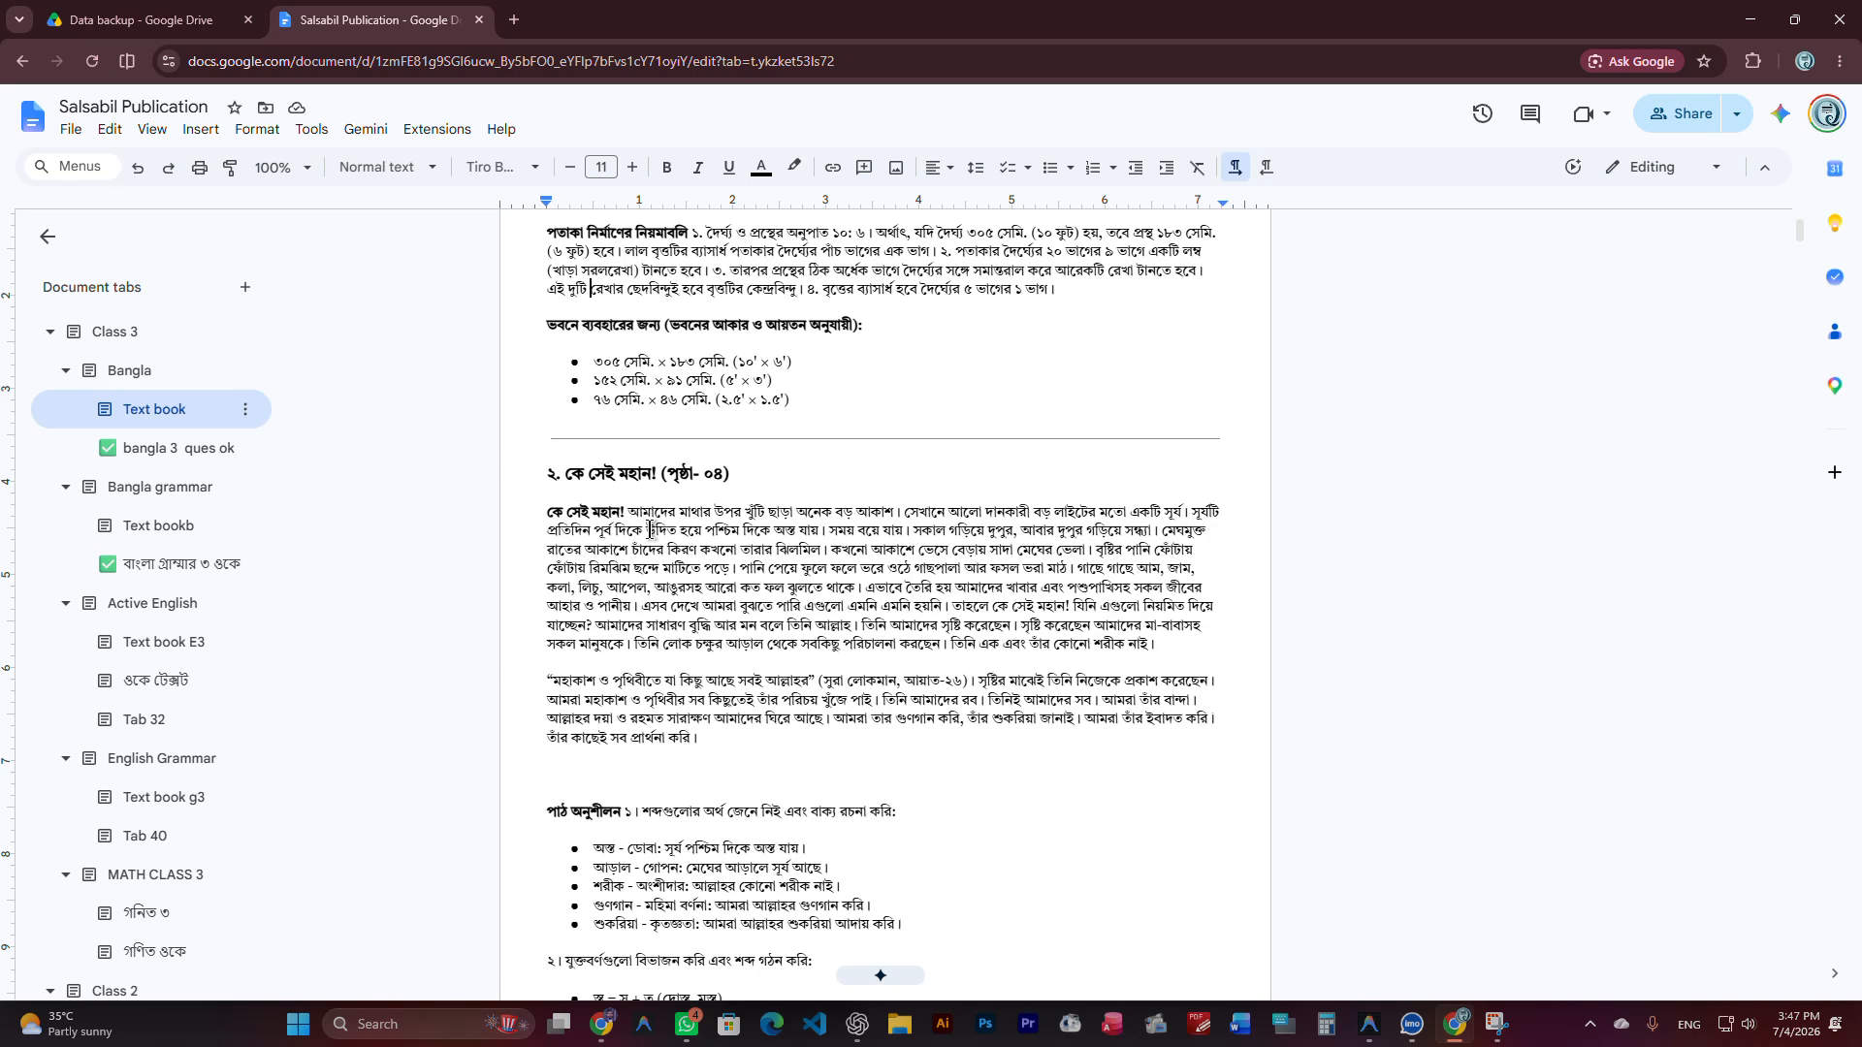
{"action": "scroll", "coordinate": [660, 519], "scroll_direction": "down", "scroll_amount": 7}
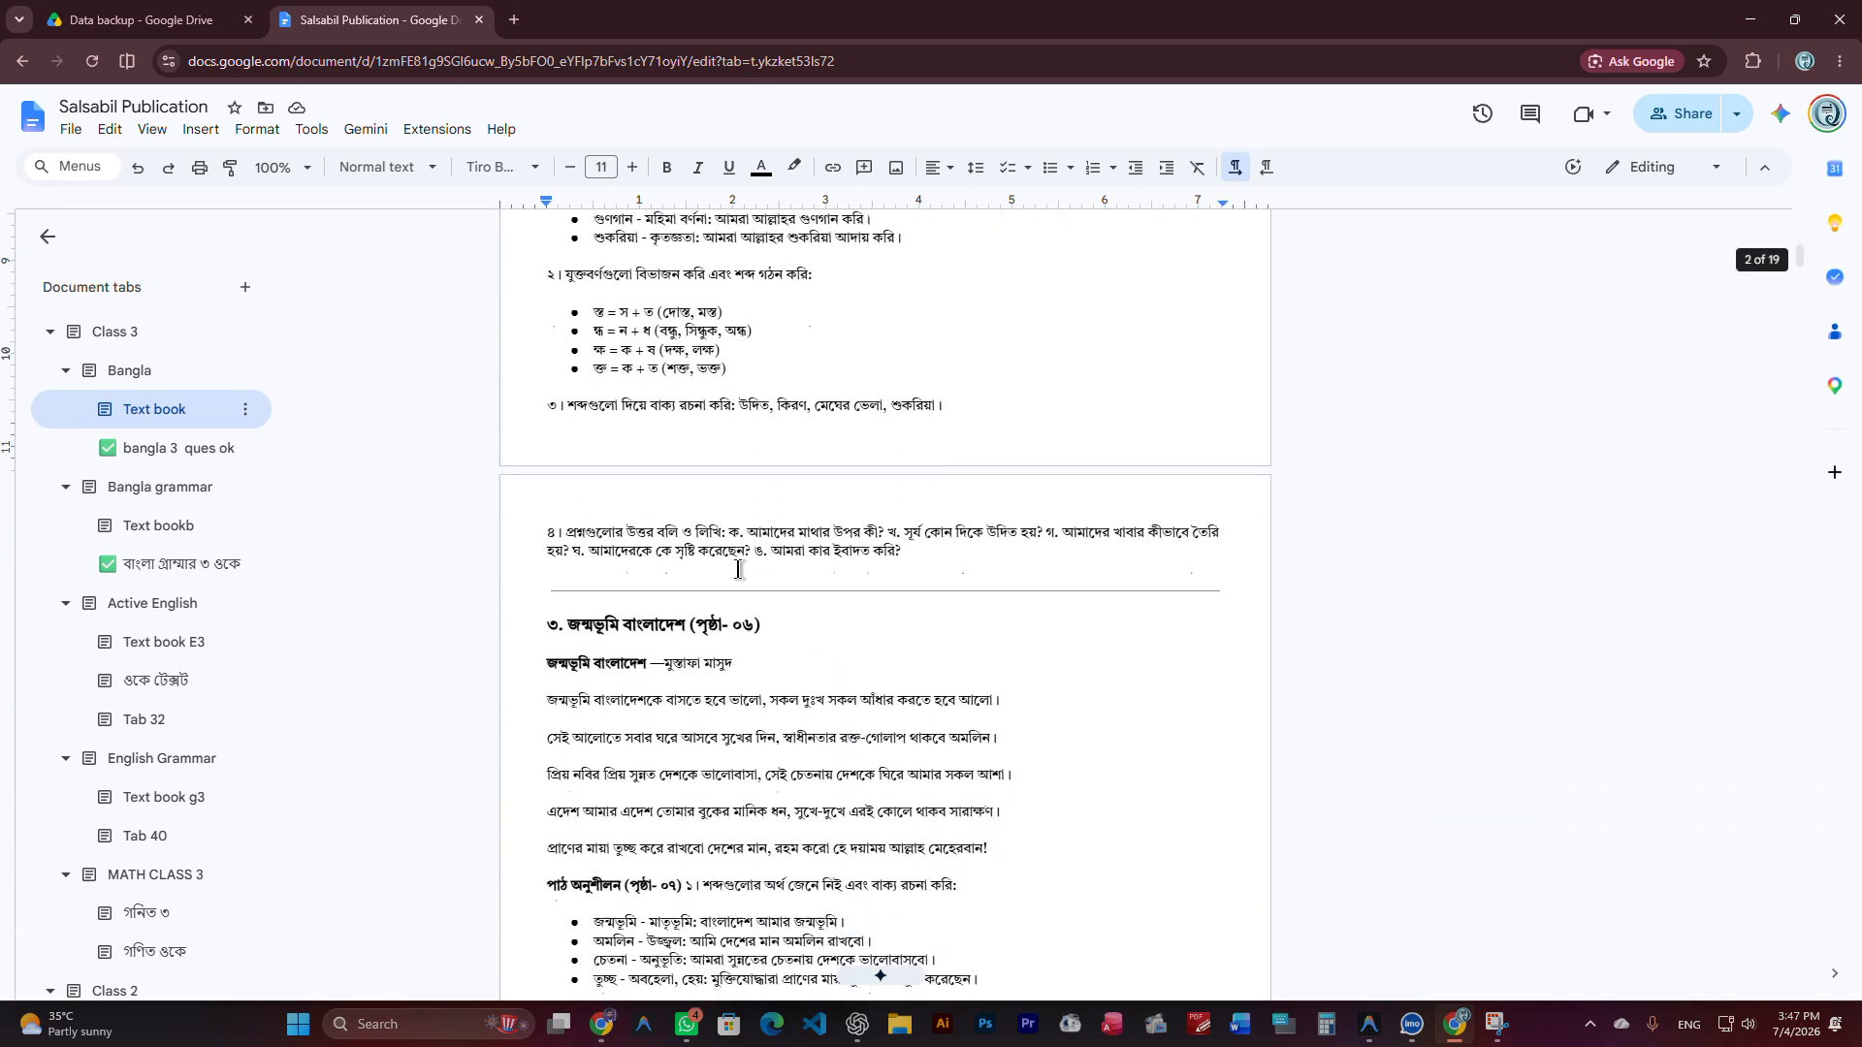
{"action": "scroll", "coordinate": [740, 578], "scroll_direction": "down", "scroll_amount": 3}
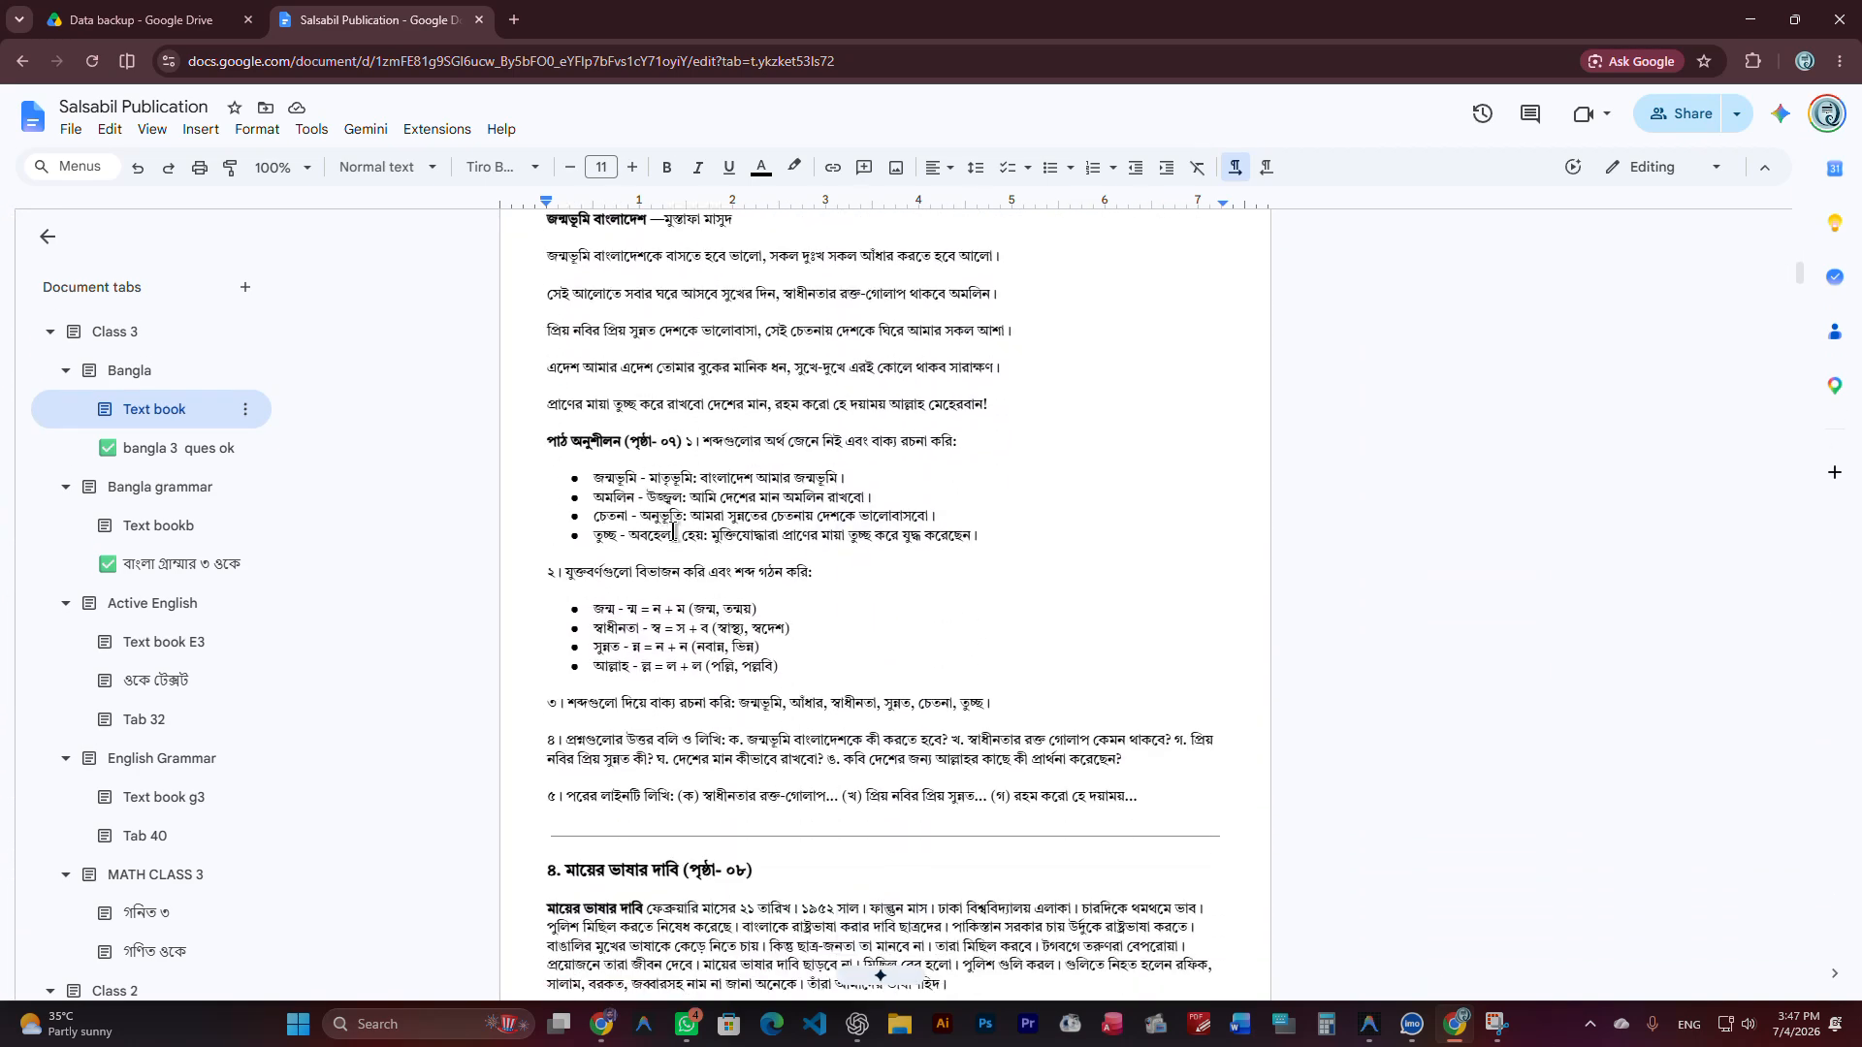
{"action": "scroll", "coordinate": [710, 588], "scroll_direction": "up", "scroll_amount": 3}
{"action": "left_click_drag", "start_coordinate": [528, 412], "coordinate": [1151, 663]}
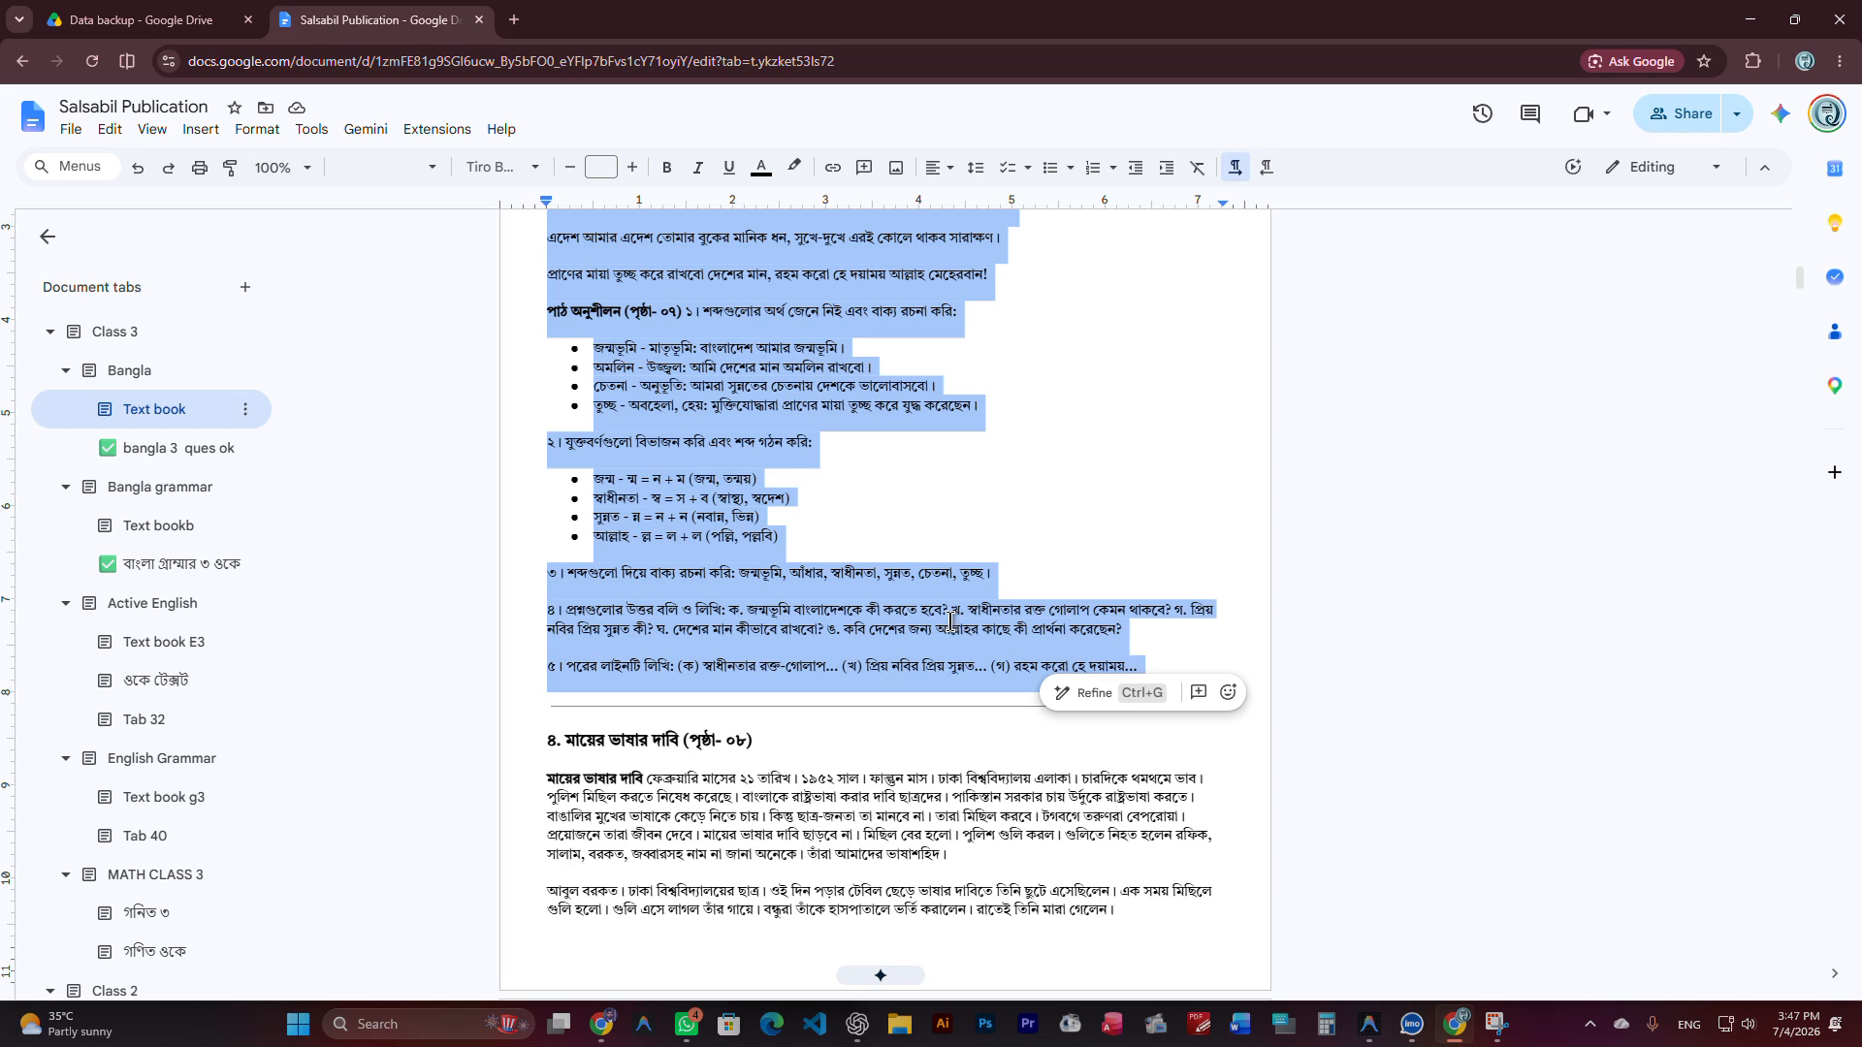
{"action": "scroll", "coordinate": [950, 620], "scroll_direction": "up", "scroll_amount": 3}
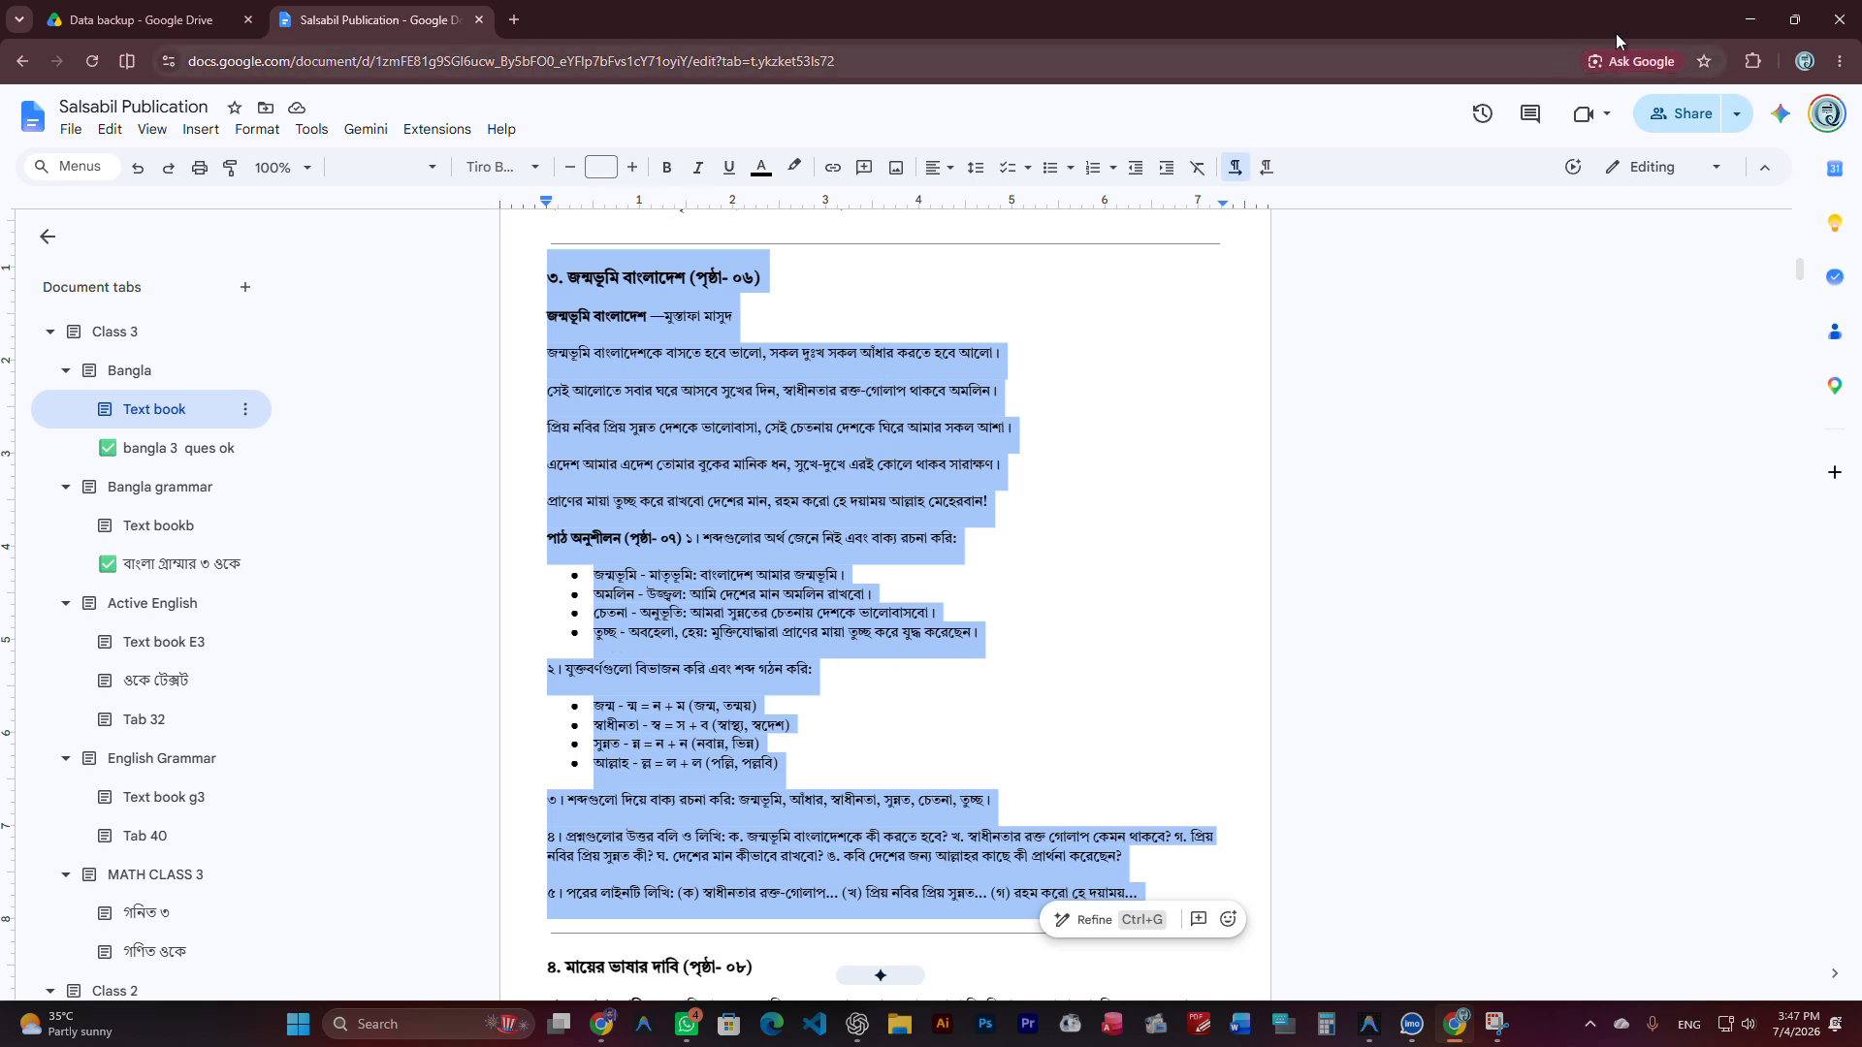
Switch back to Easy Q and open the class diary page
{"action": "left_click", "coordinate": [1748, 23]}
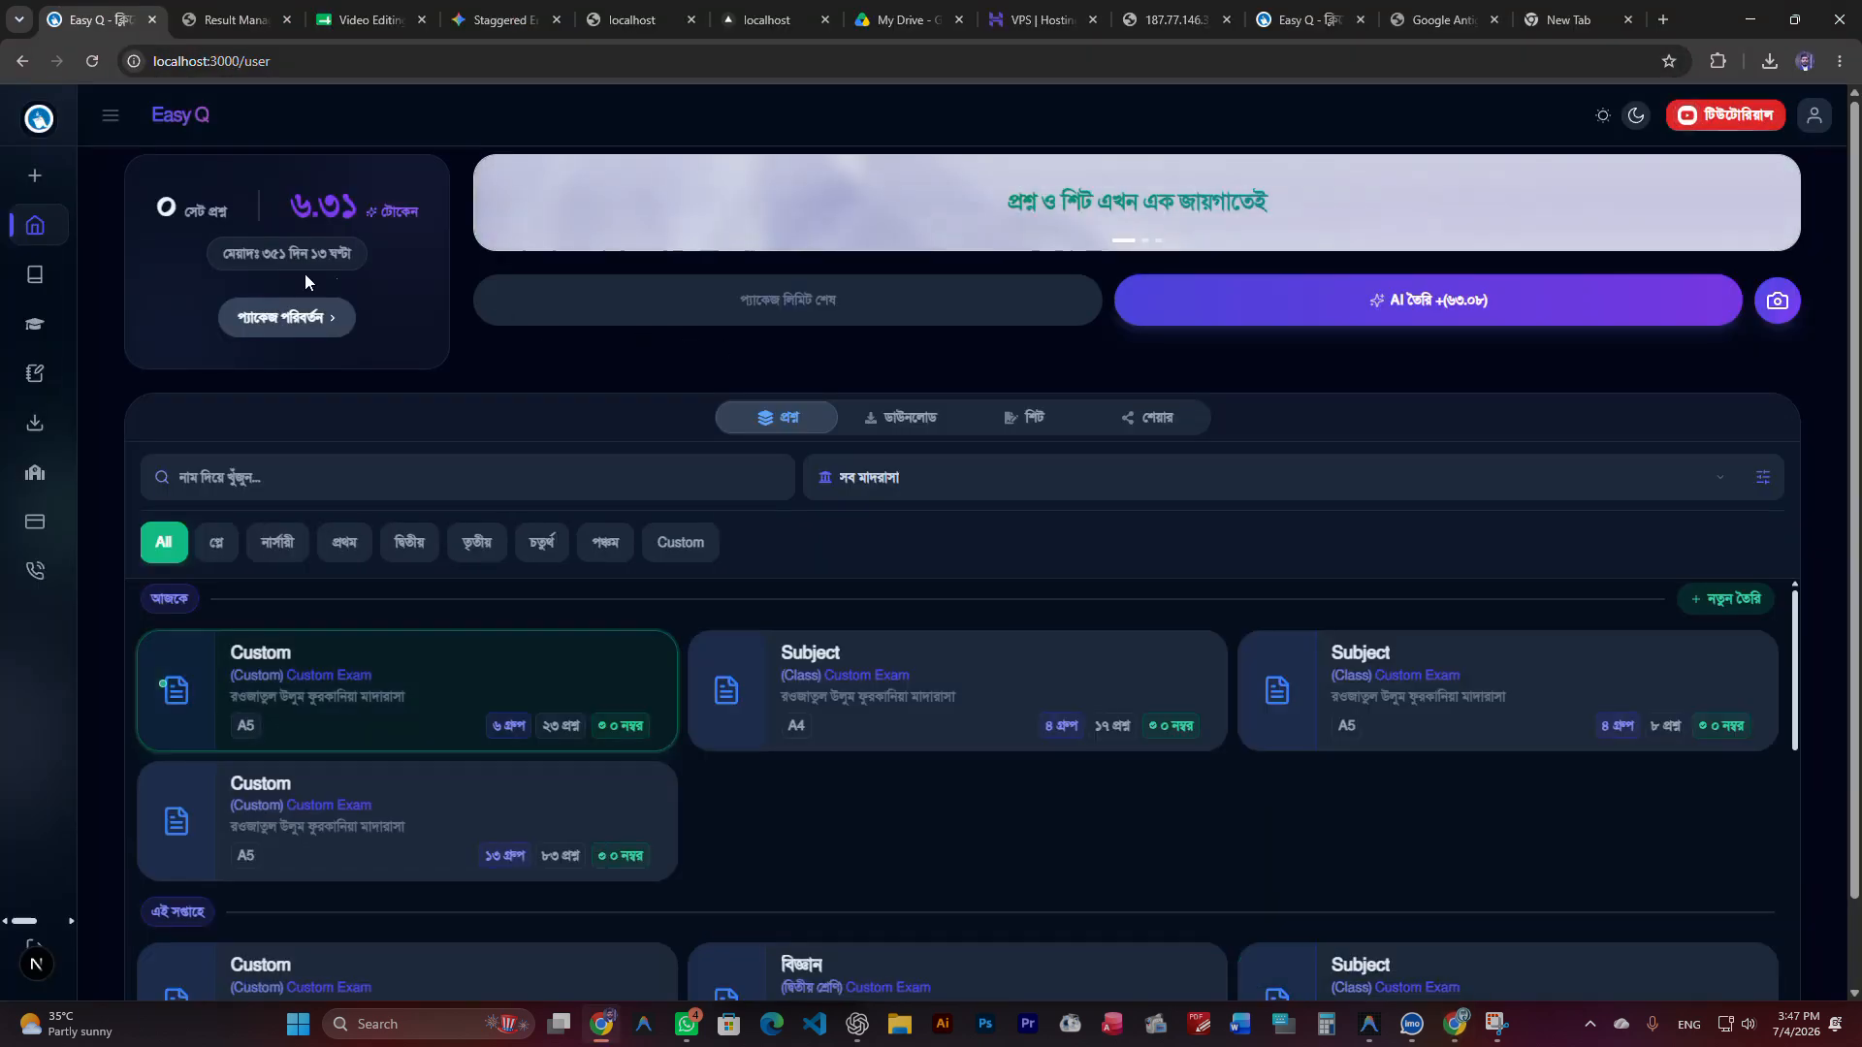
{"action": "left_click", "coordinate": [35, 378]}
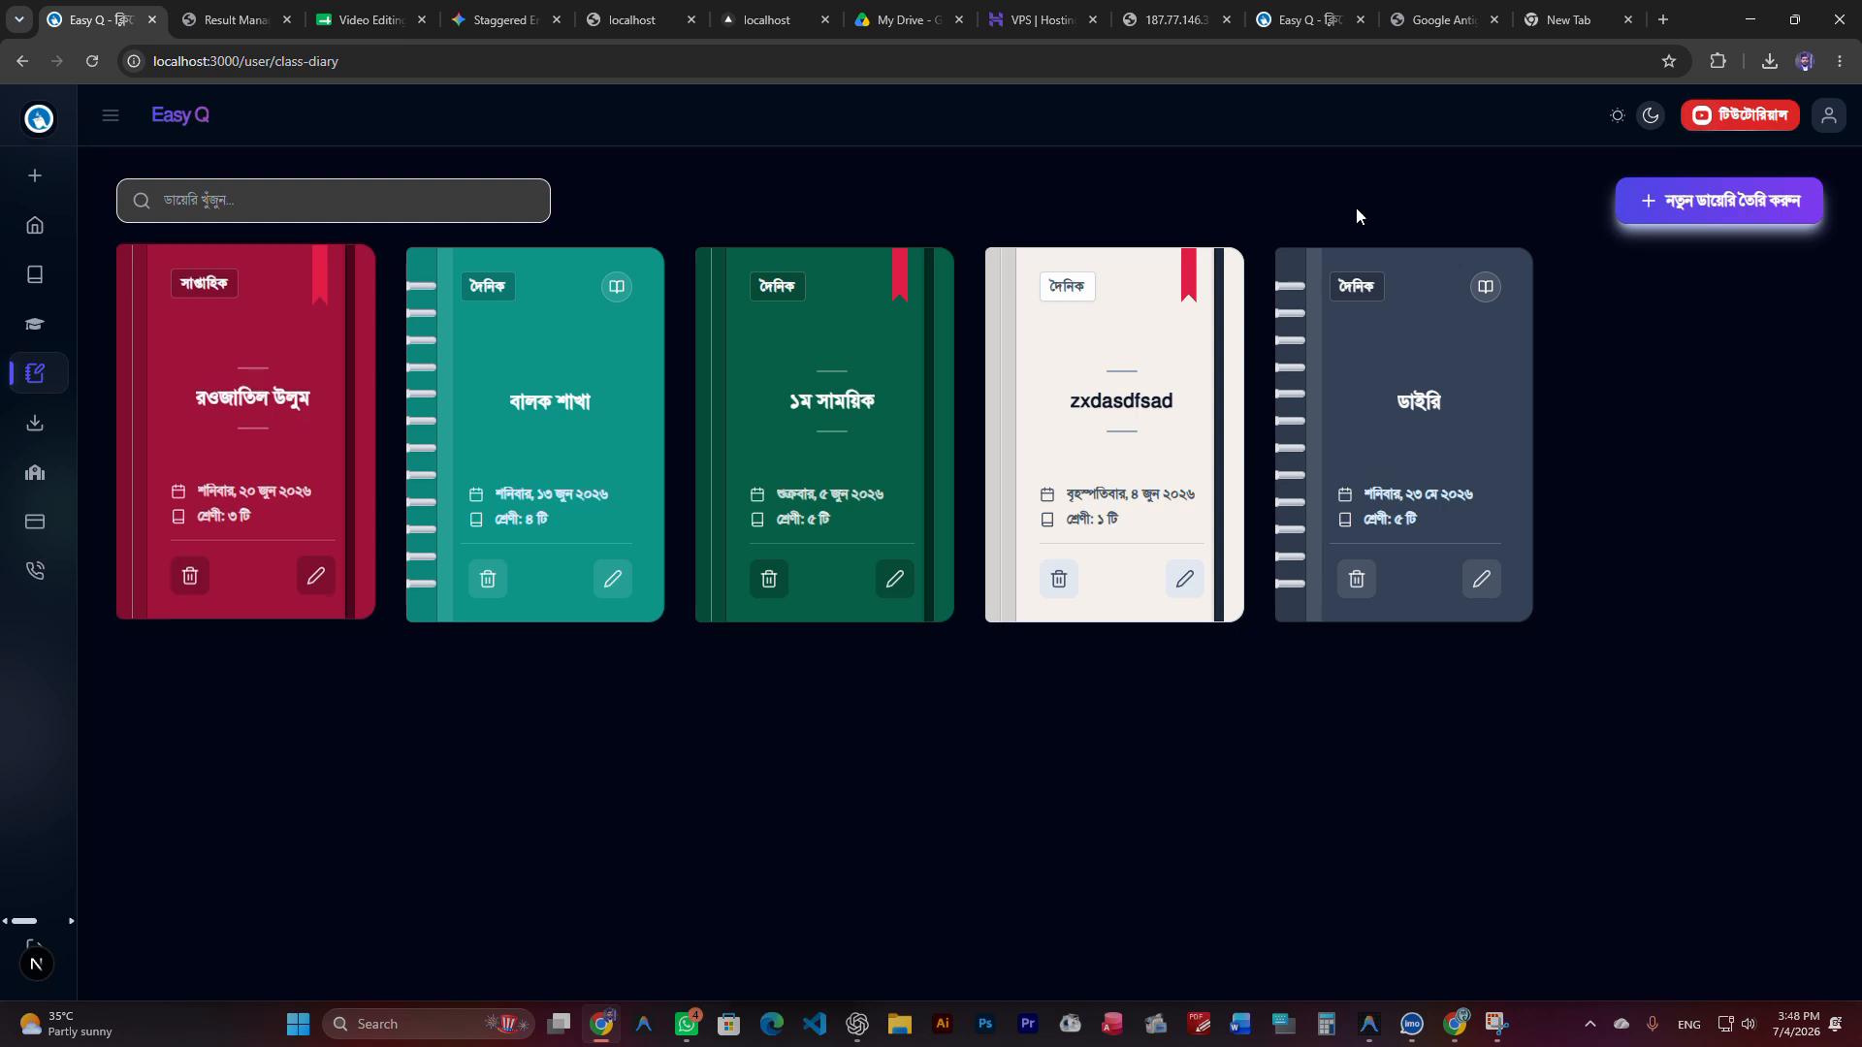
{"action": "left_click", "coordinate": [1726, 202]}
{"action": "left_click", "coordinate": [867, 438]}
{"action": "left_click", "coordinate": [1035, 541]}
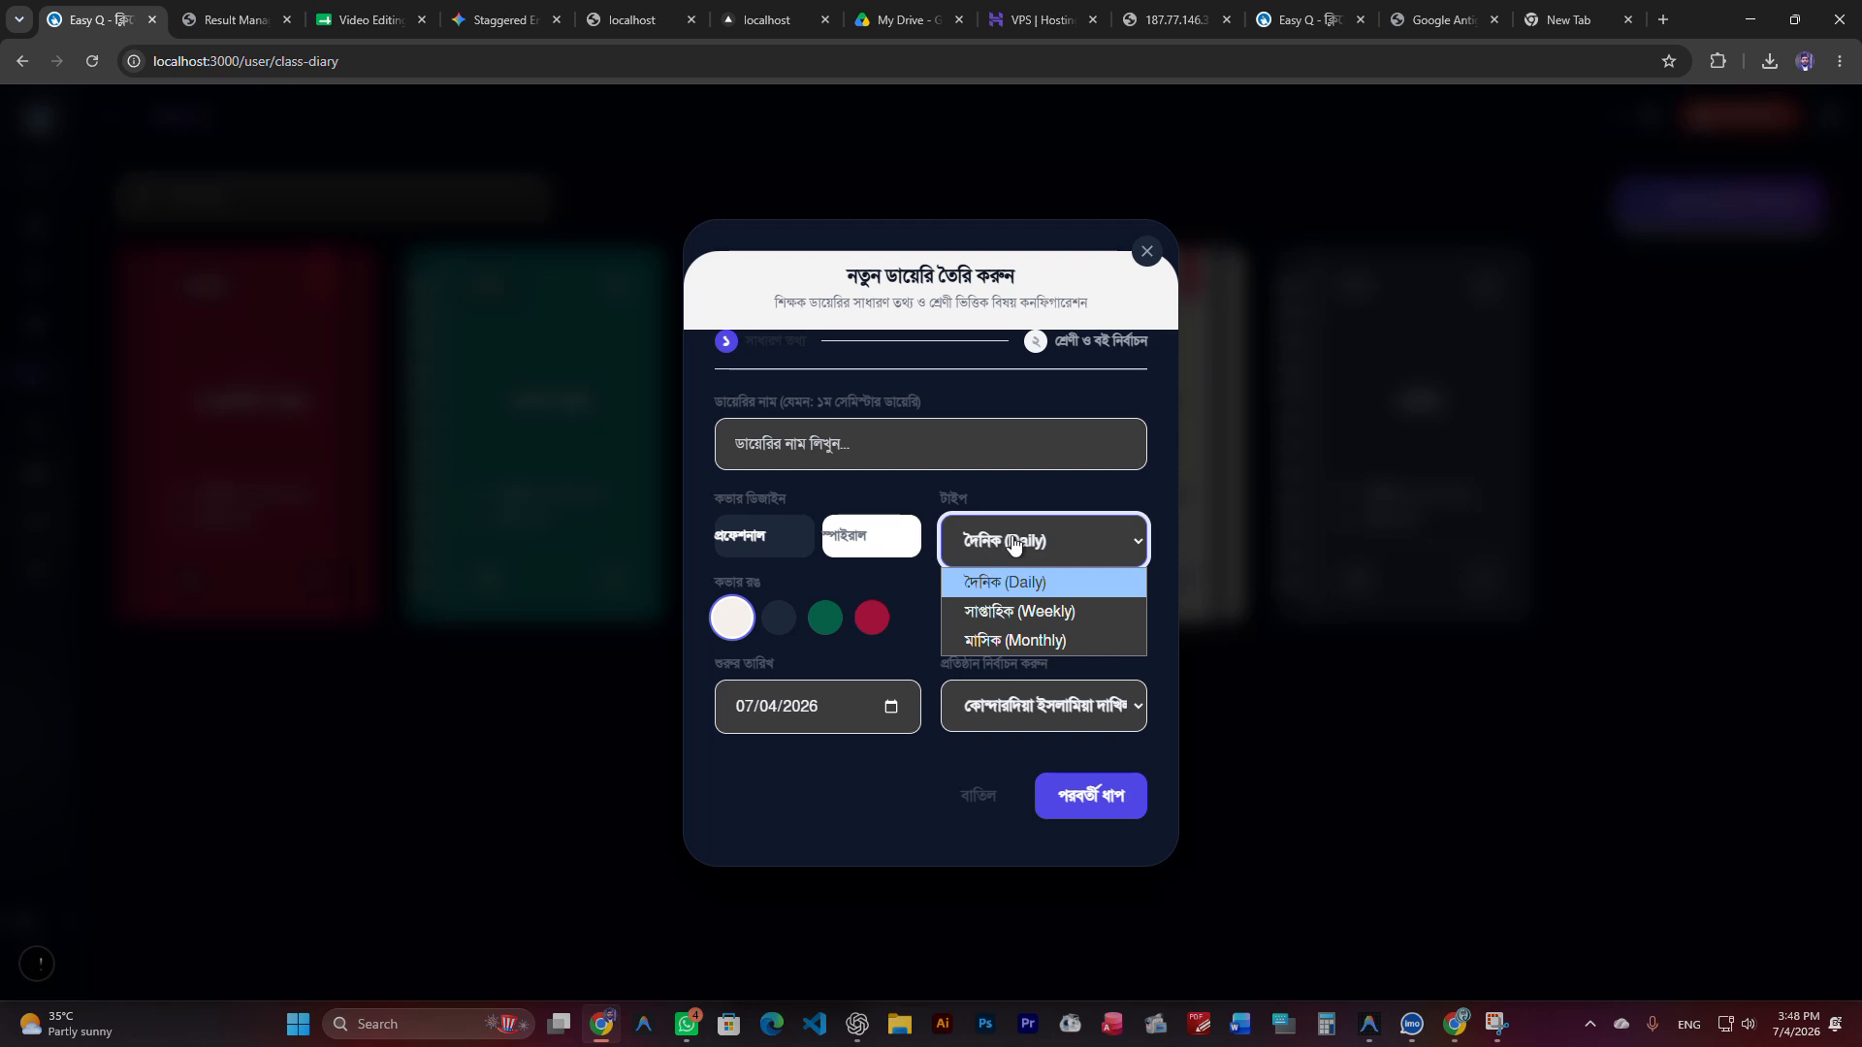
{"action": "left_click", "coordinate": [1003, 541]}
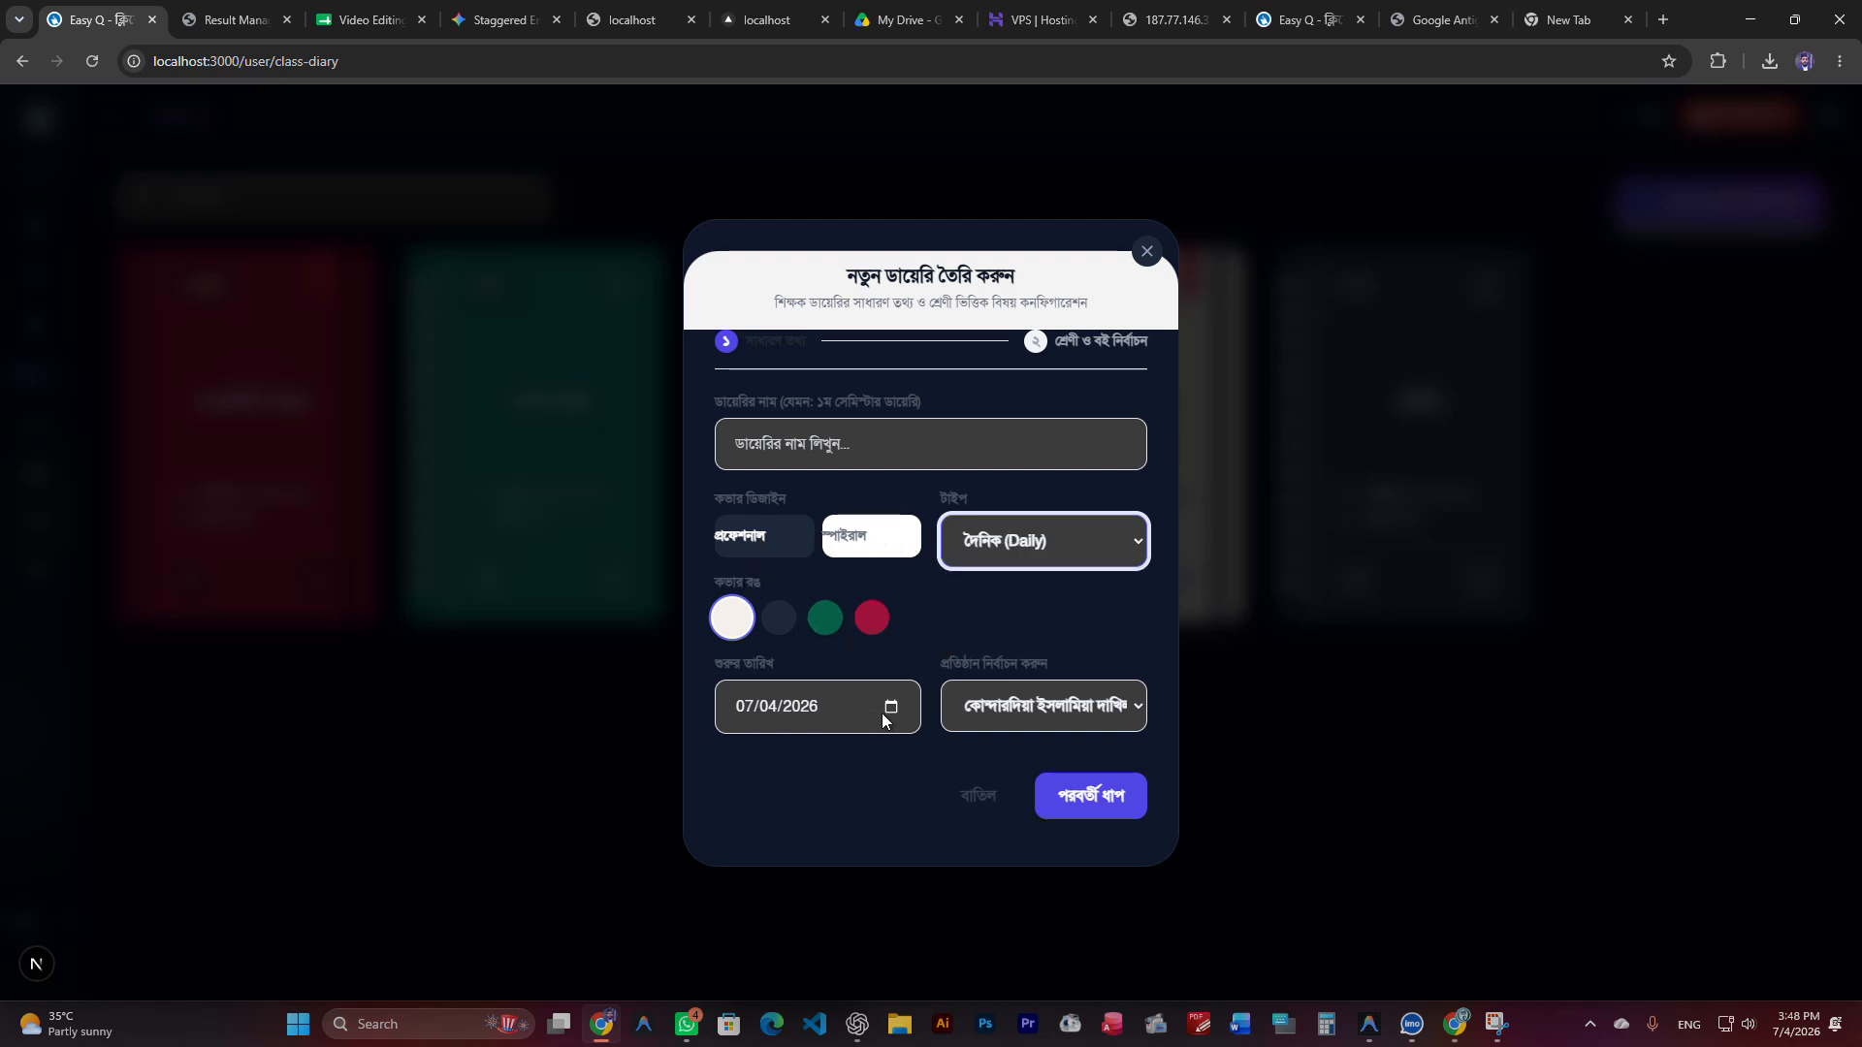
{"action": "left_click", "coordinate": [1084, 723]}
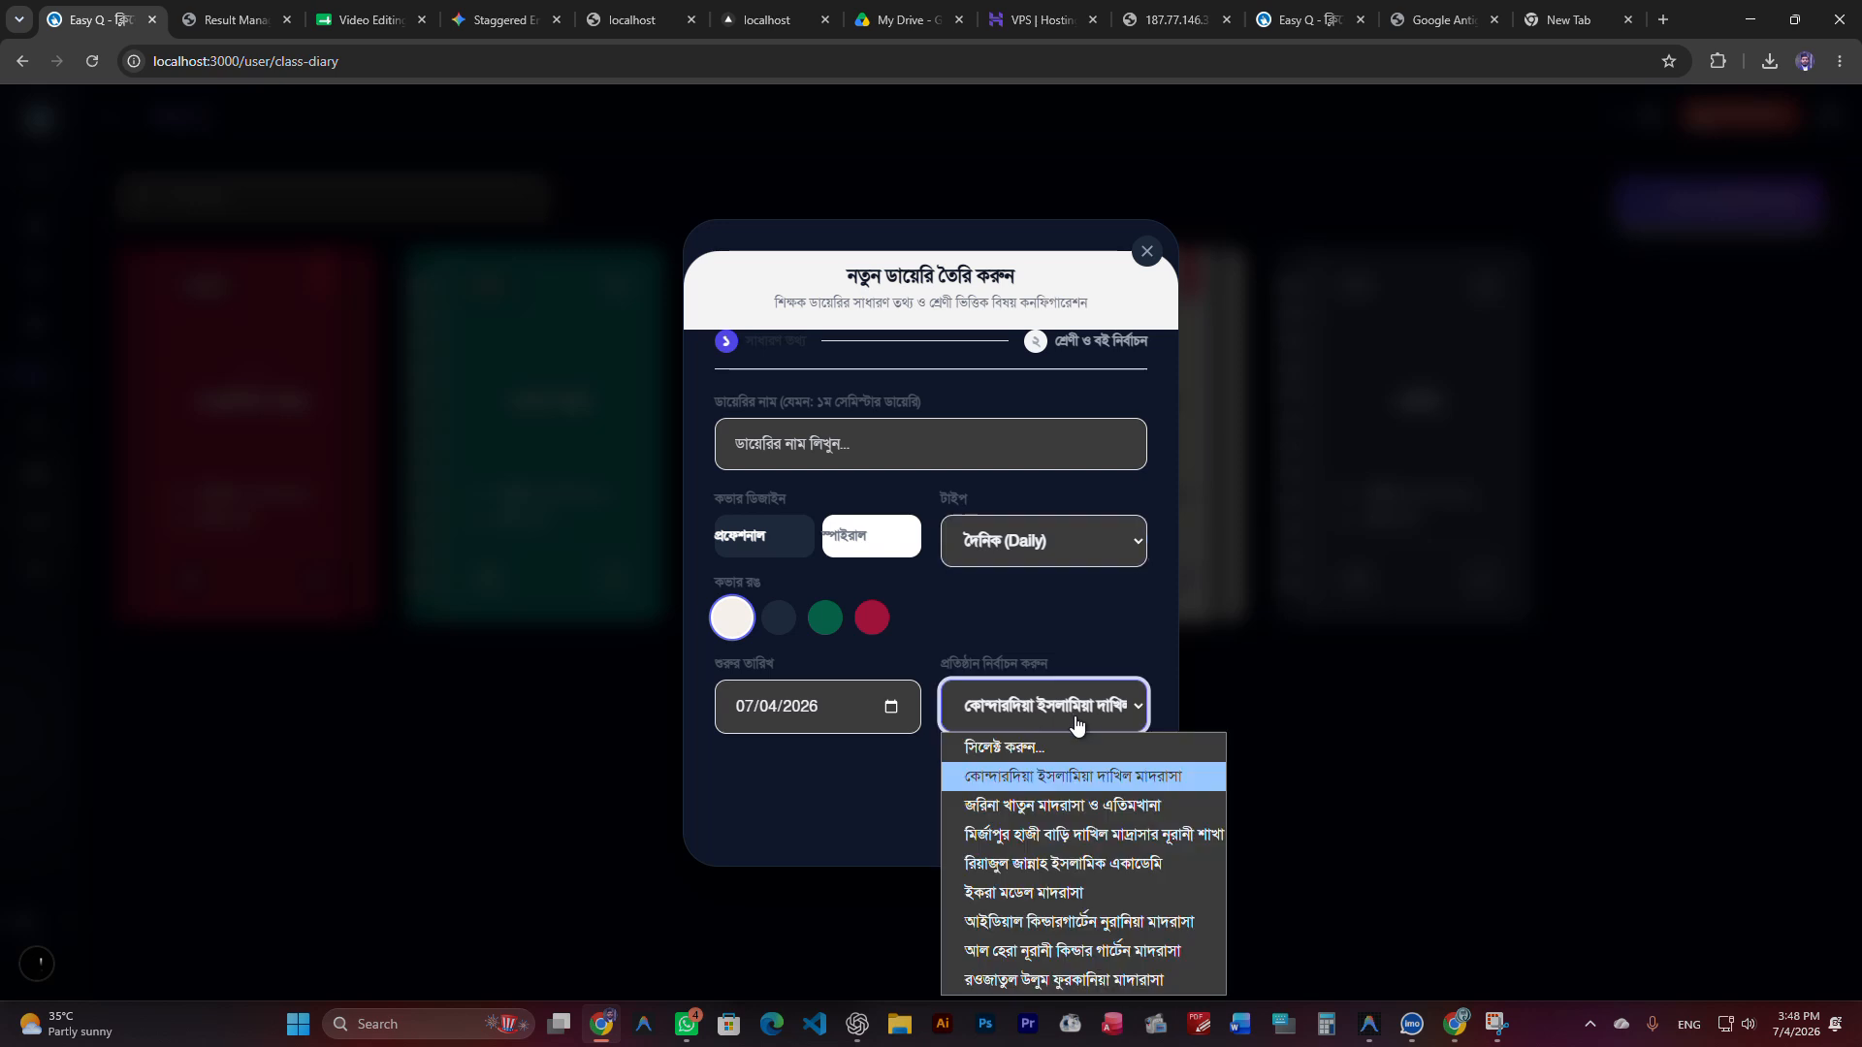
{"action": "key", "text": "Escape"}
{"action": "left_click", "coordinate": [1071, 793]}
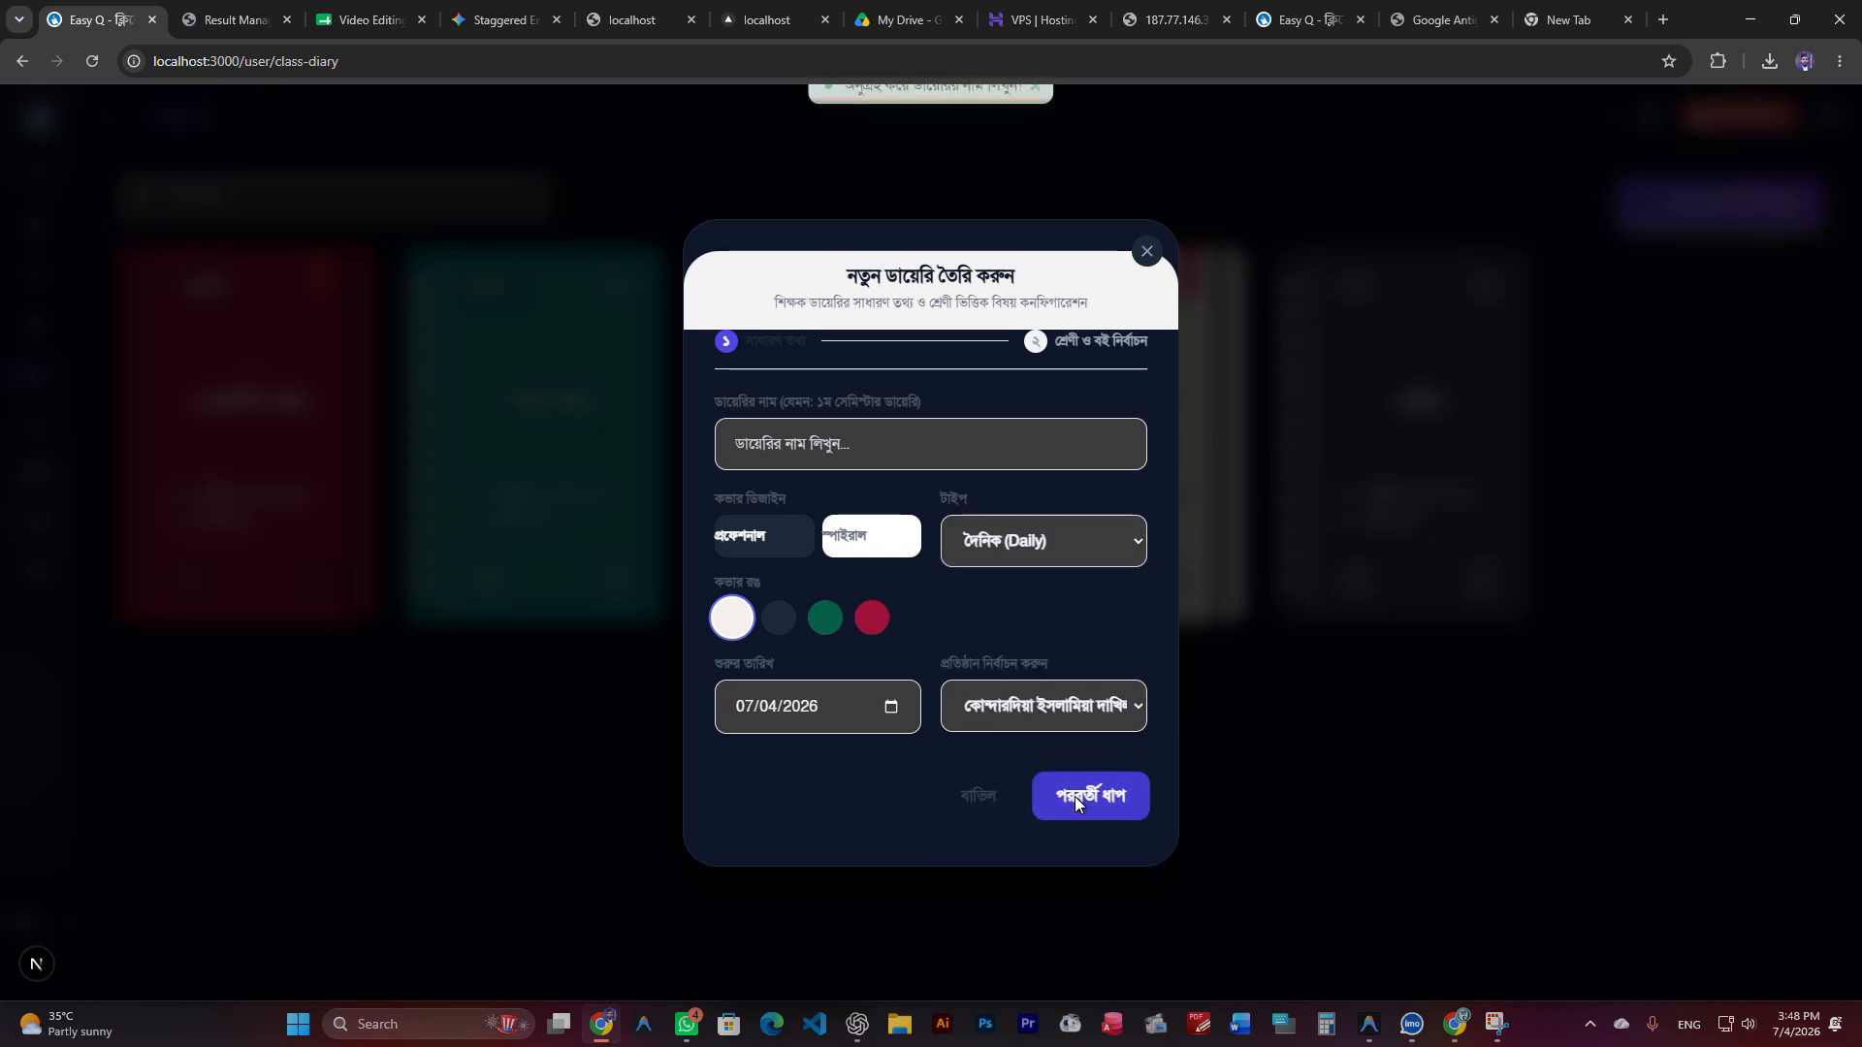
{"action": "left_click", "coordinate": [1147, 253]}
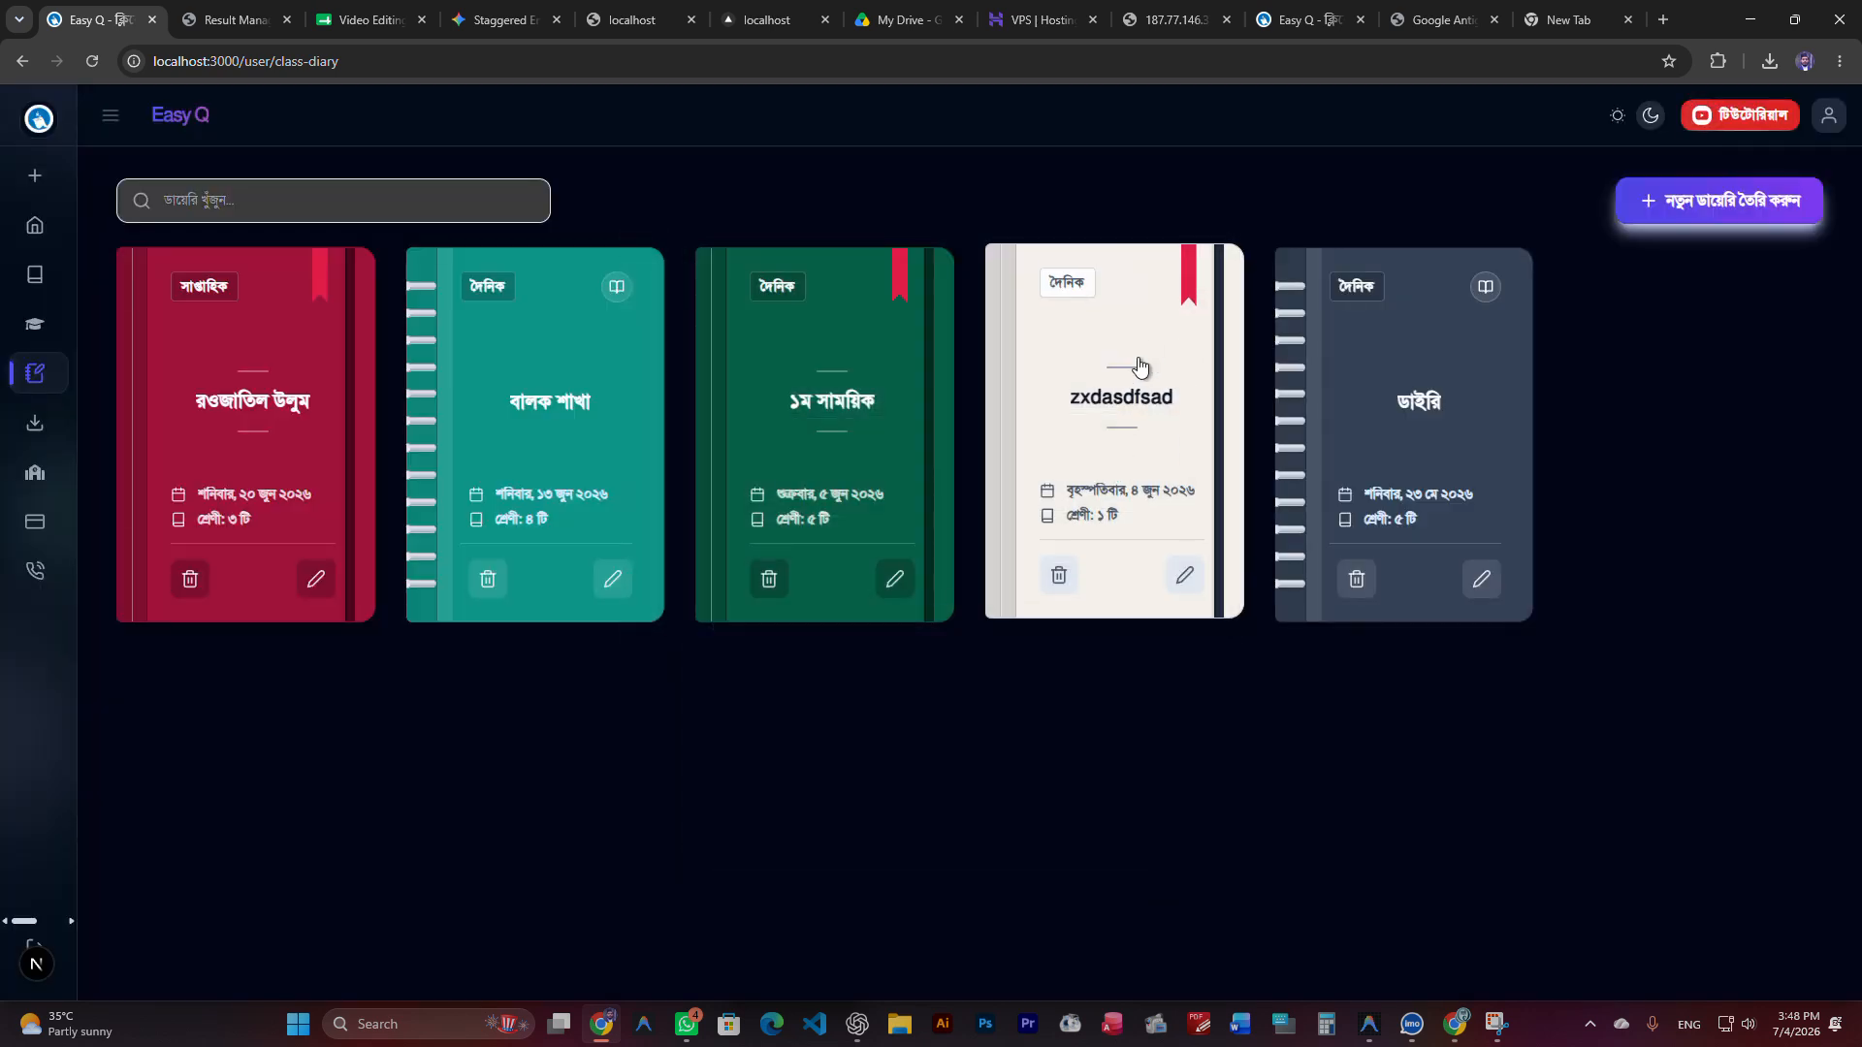
Open the "zxdasdfsad" diary and start adding a task for the বাংলা subject
{"action": "left_click", "coordinate": [1108, 417]}
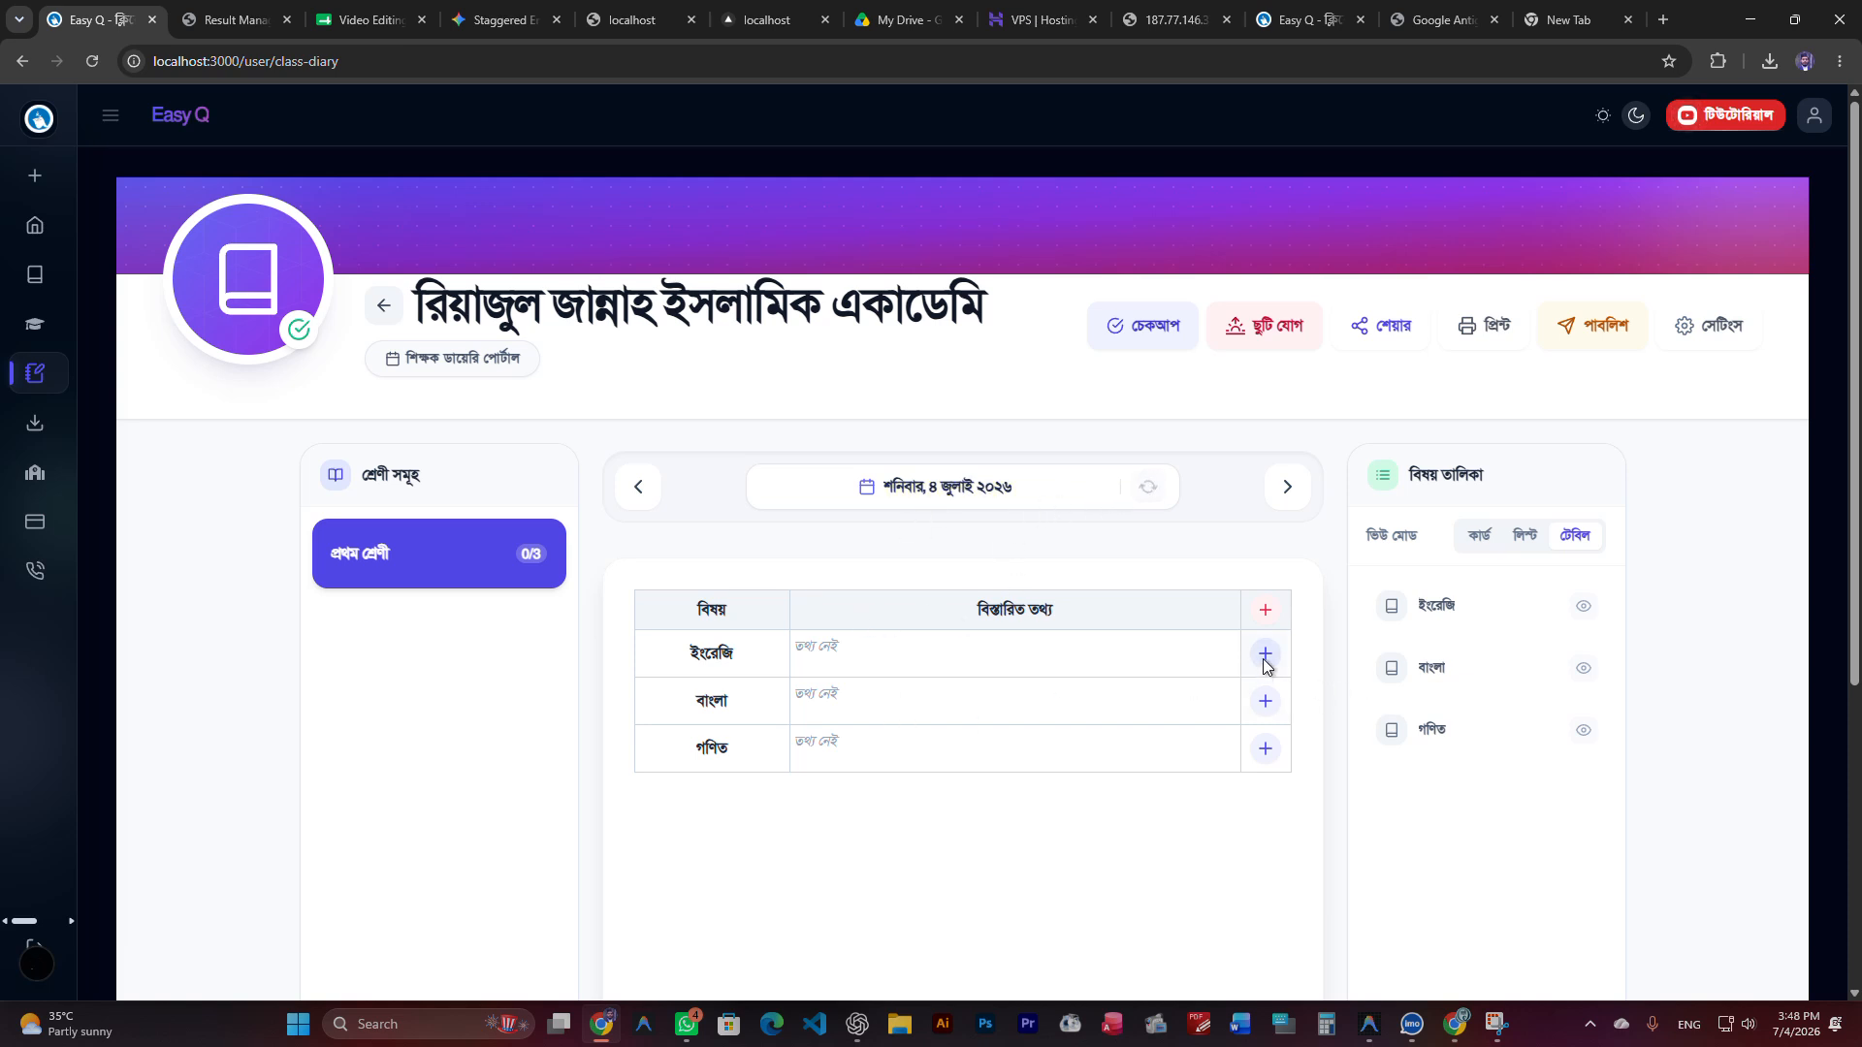
{"action": "left_click", "coordinate": [1266, 706]}
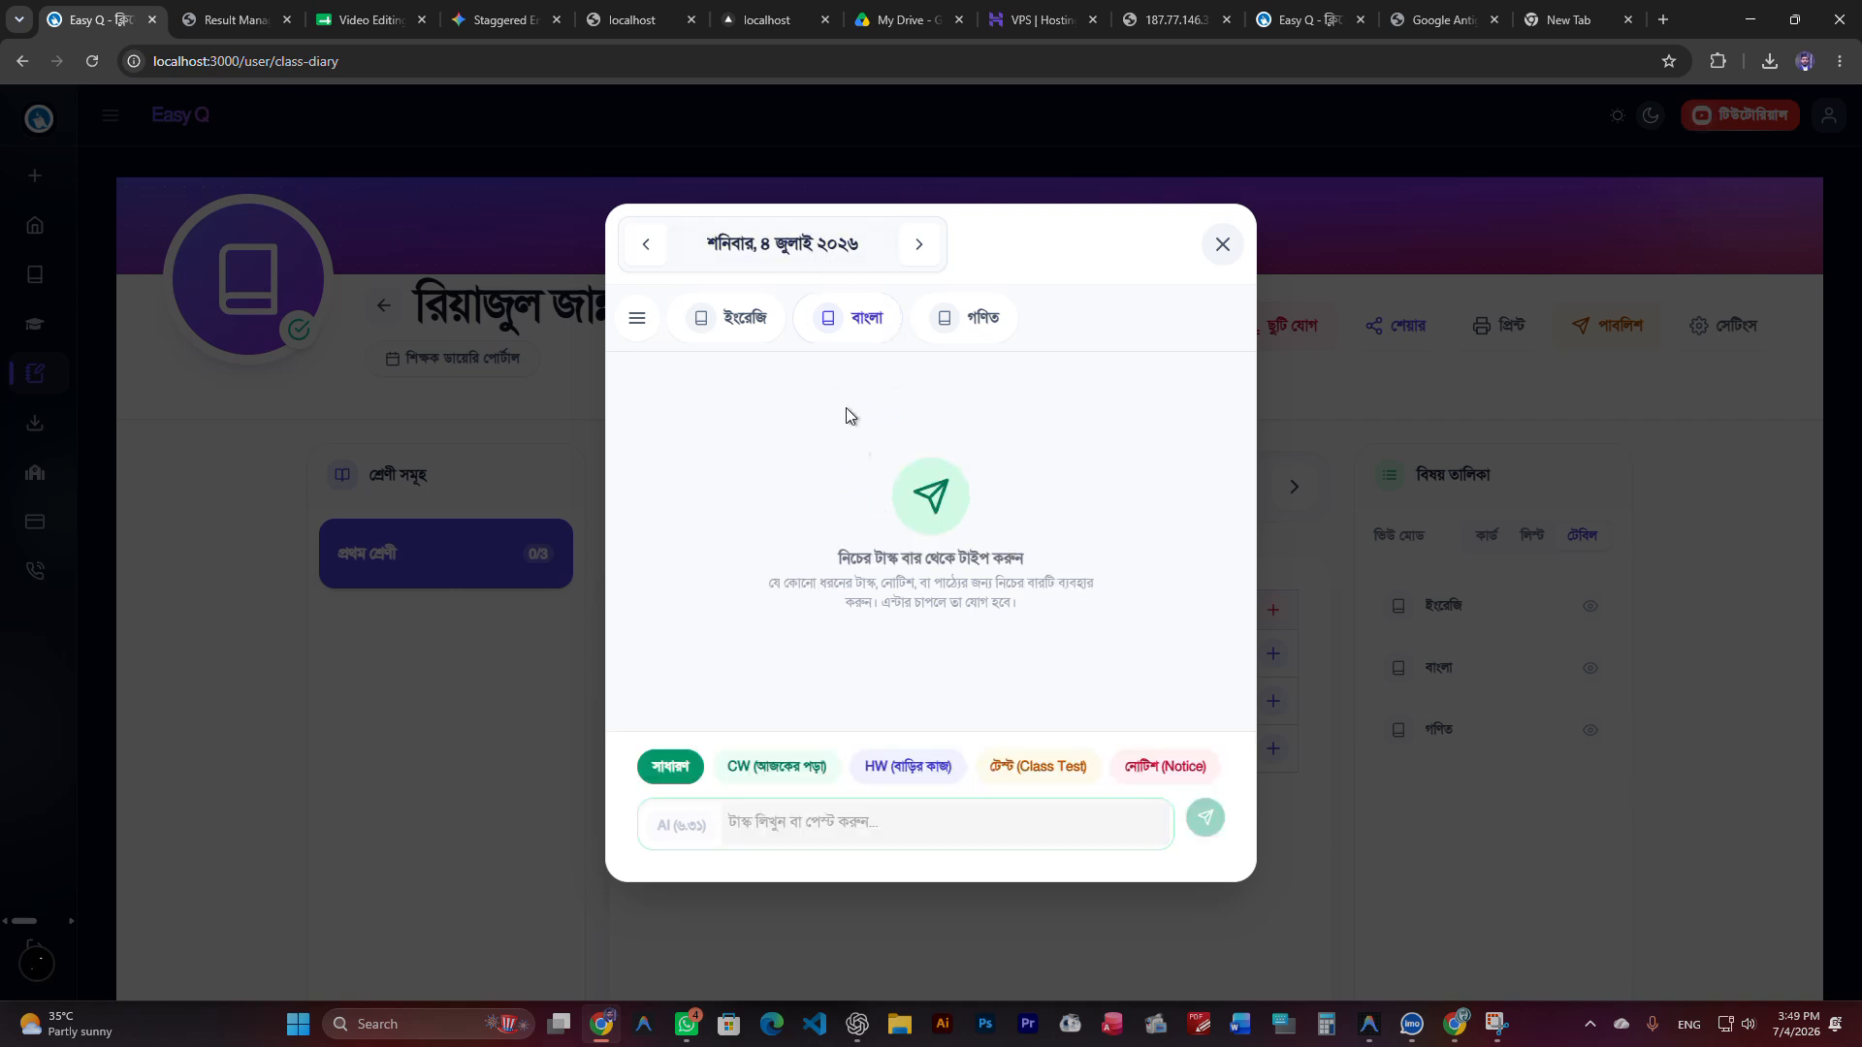
Try single dates for the বাংলা task in the calendar, picking 4, 16 and 11 July 2026
{"action": "left_click", "coordinate": [793, 255]}
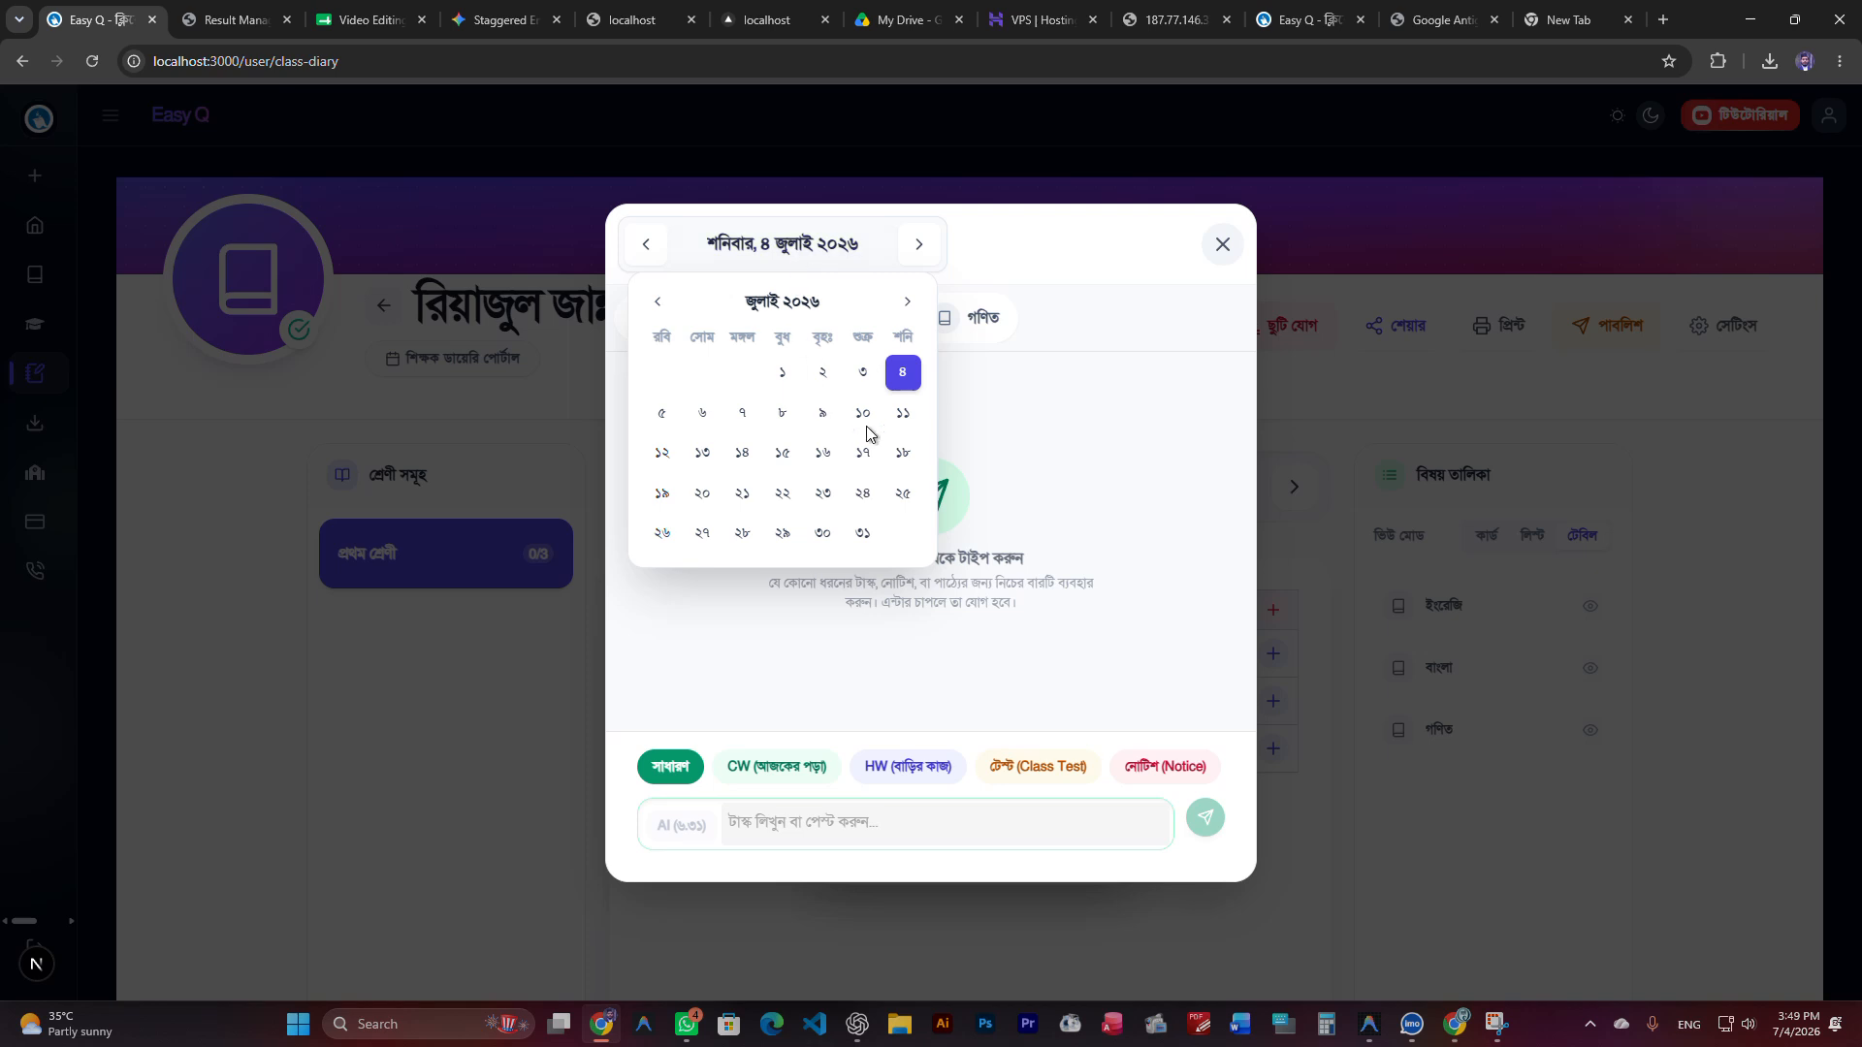
{"action": "left_click", "coordinate": [904, 376]}
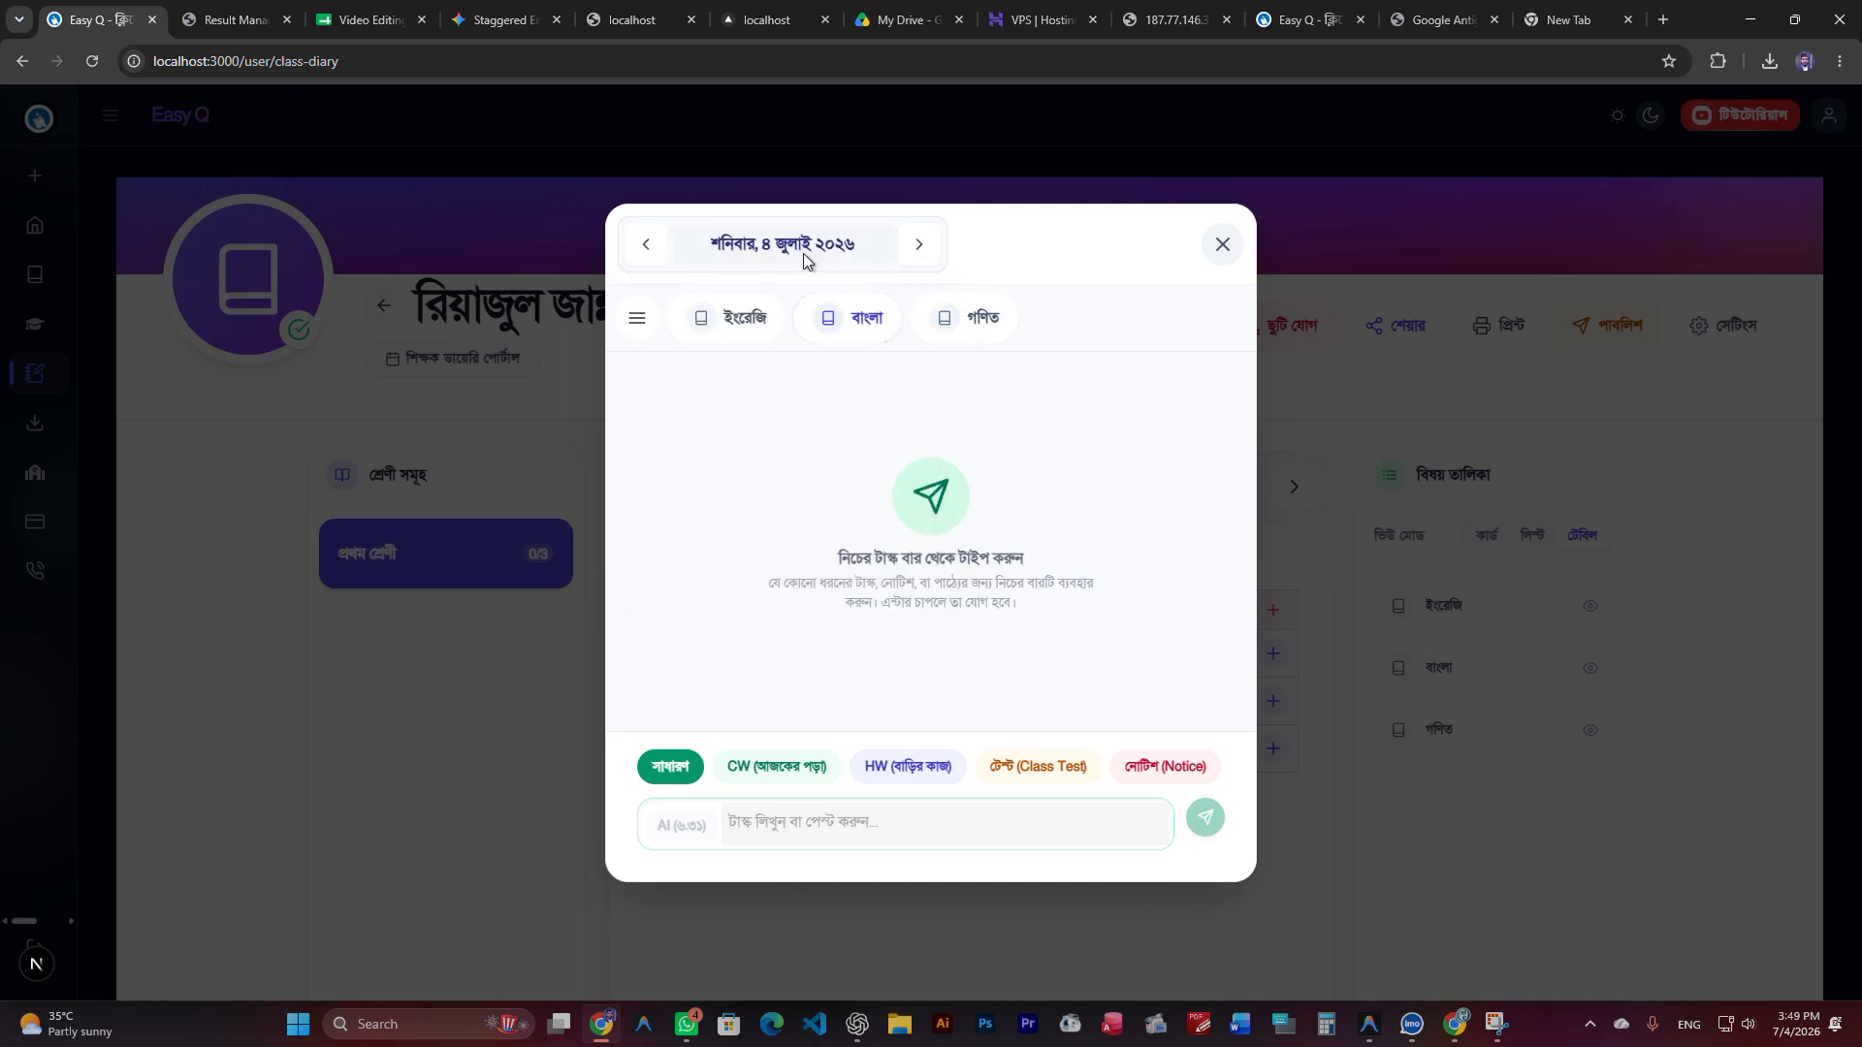
{"action": "left_click", "coordinate": [808, 260]}
{"action": "left_click", "coordinate": [904, 377]}
{"action": "left_click", "coordinate": [826, 256]}
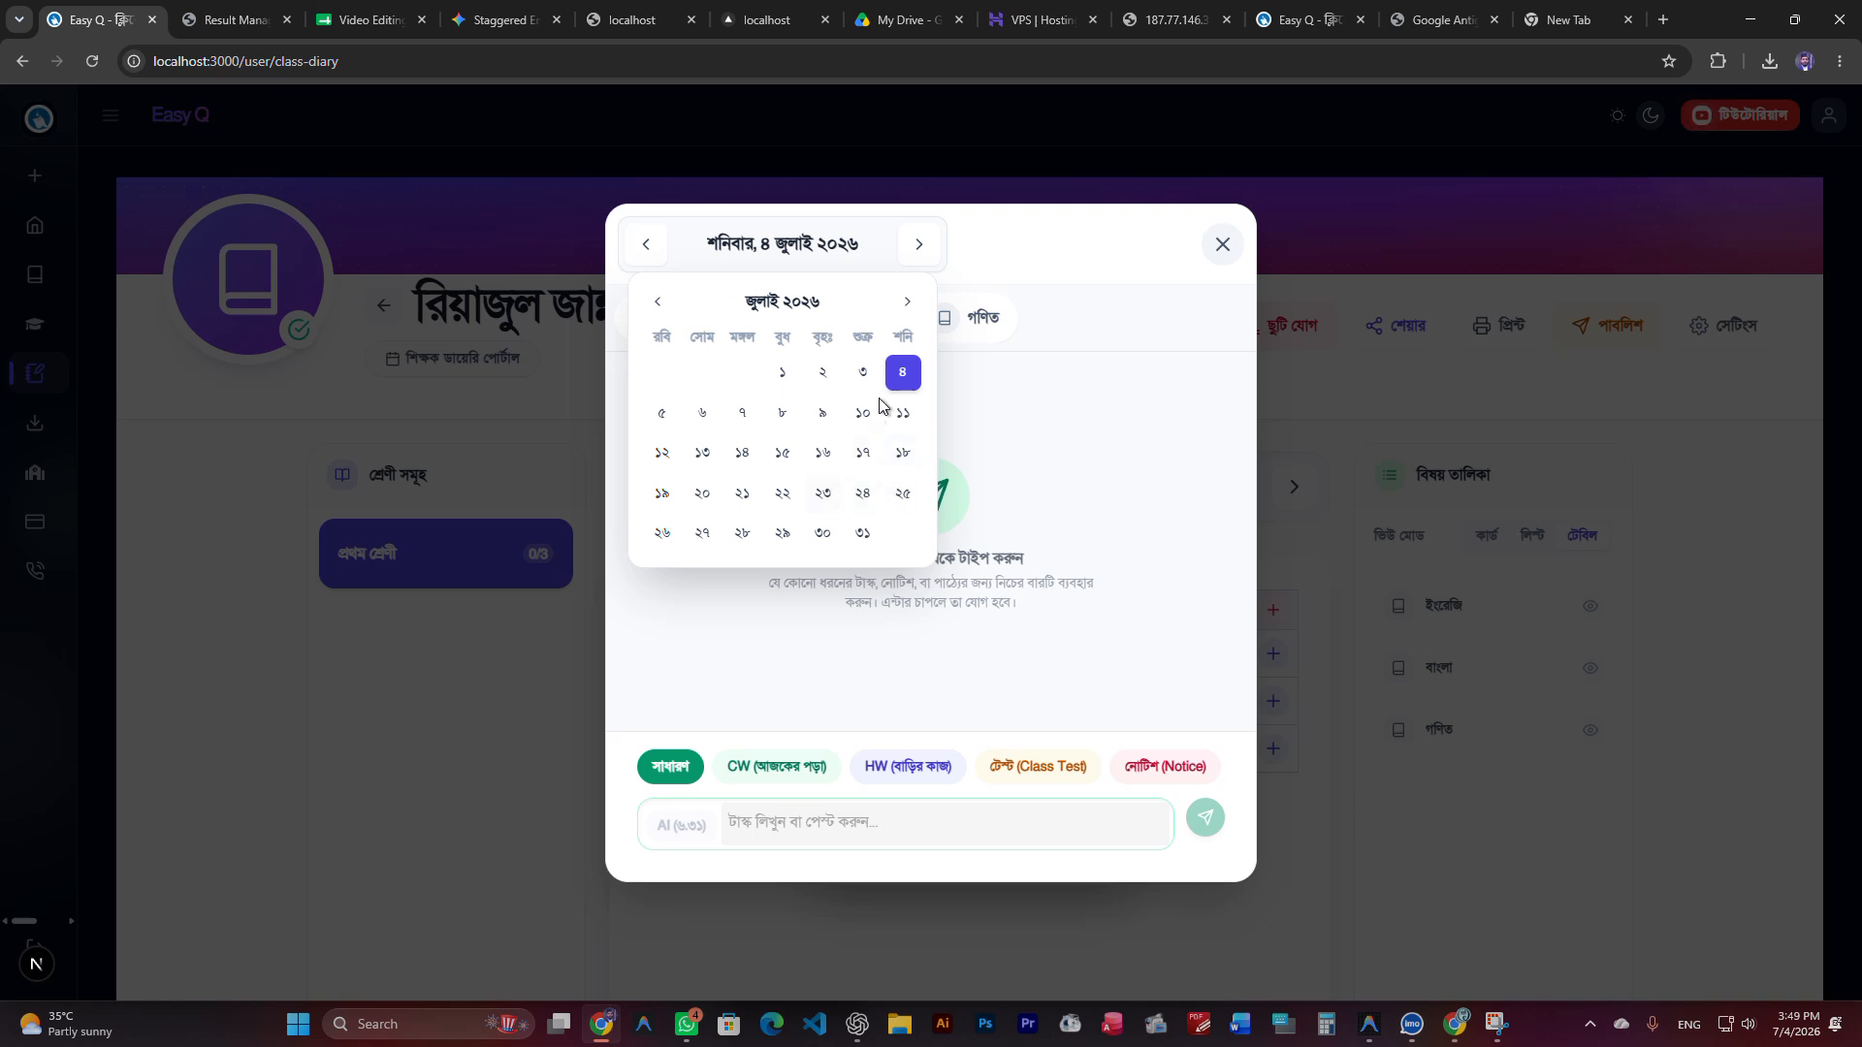
{"action": "left_click", "coordinate": [822, 456]}
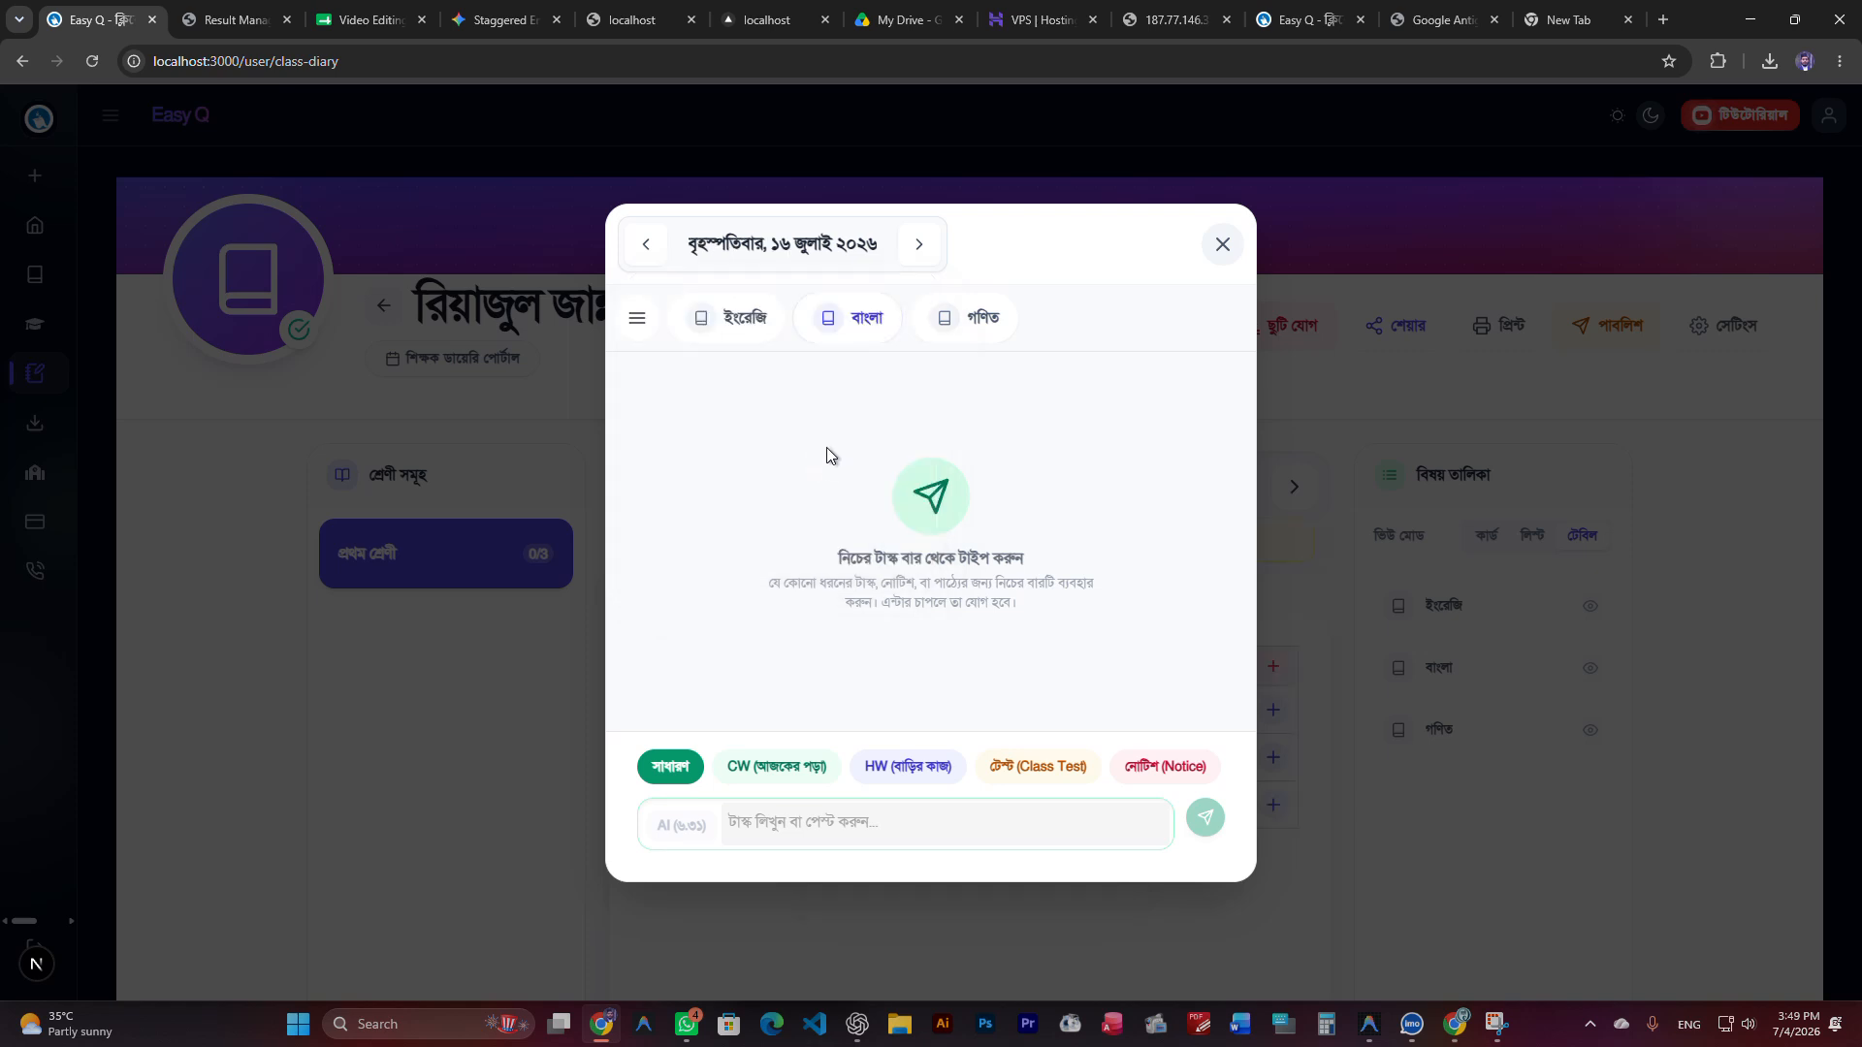
{"action": "left_click", "coordinate": [796, 265]}
{"action": "left_click", "coordinate": [902, 413]}
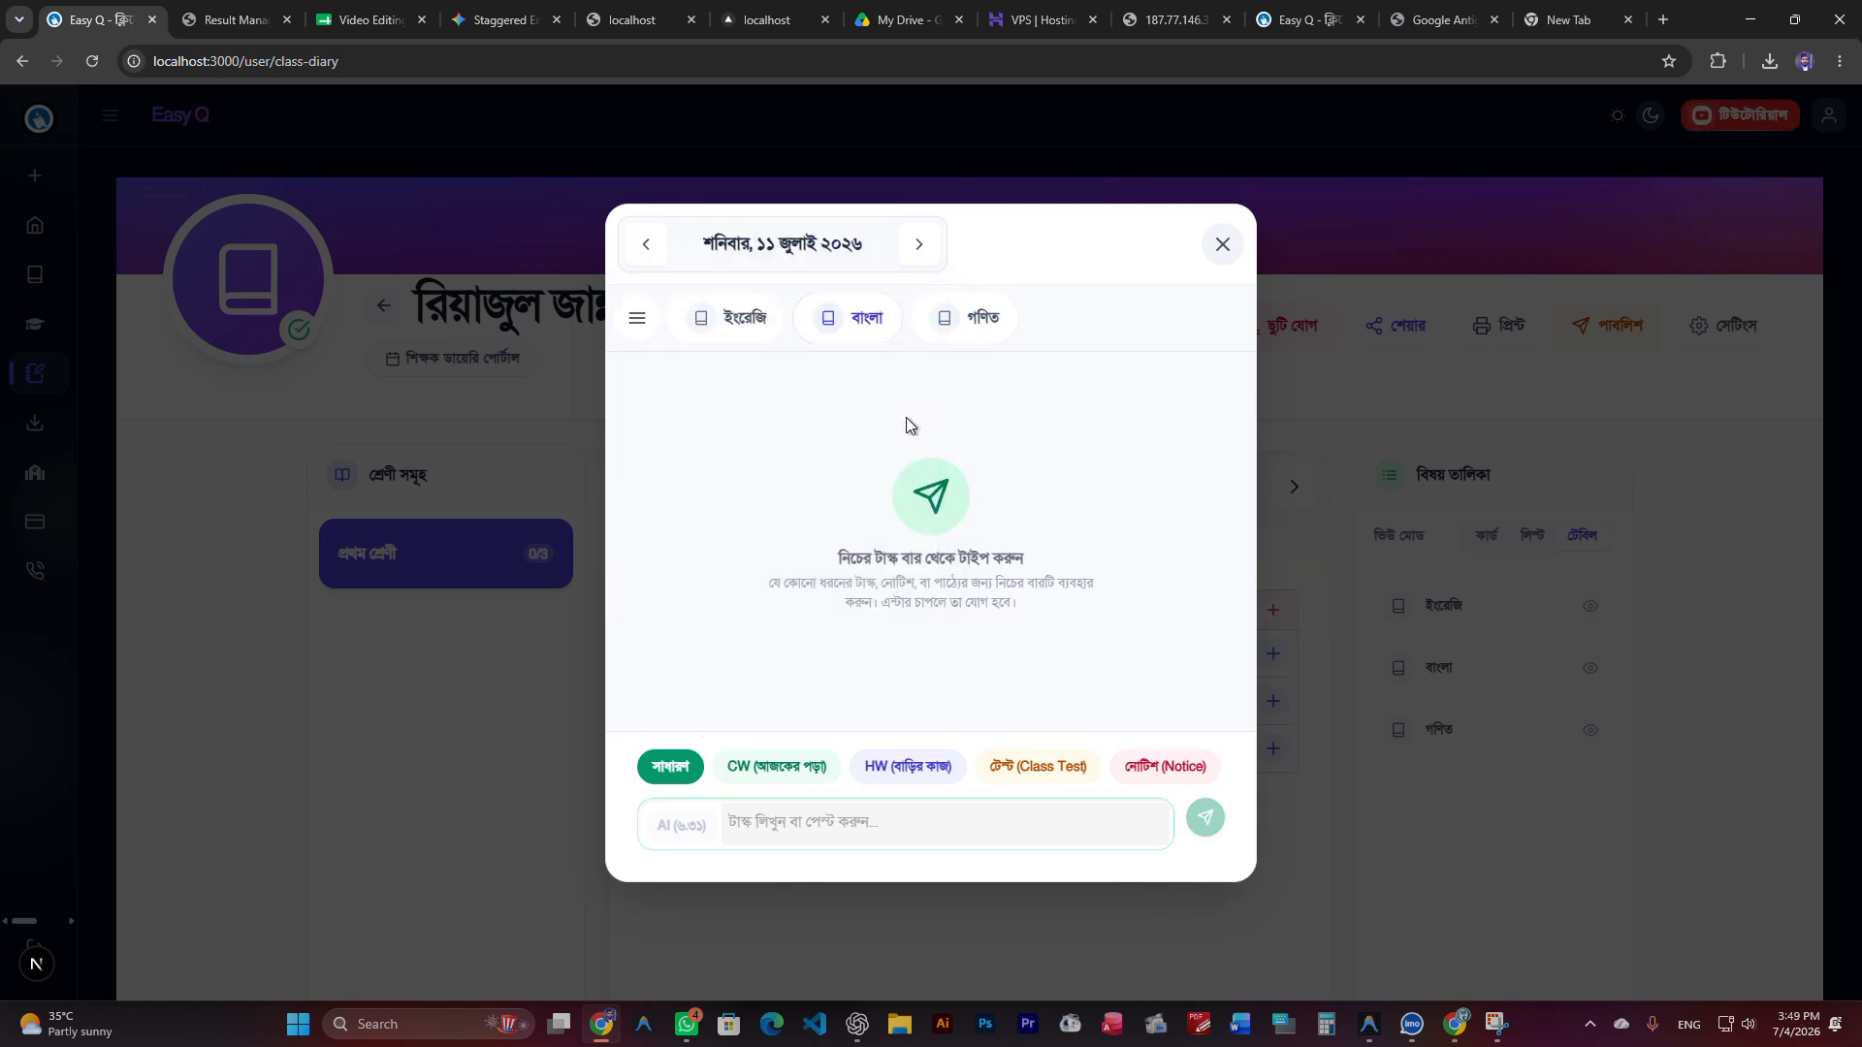
{"action": "left_click", "coordinate": [801, 264]}
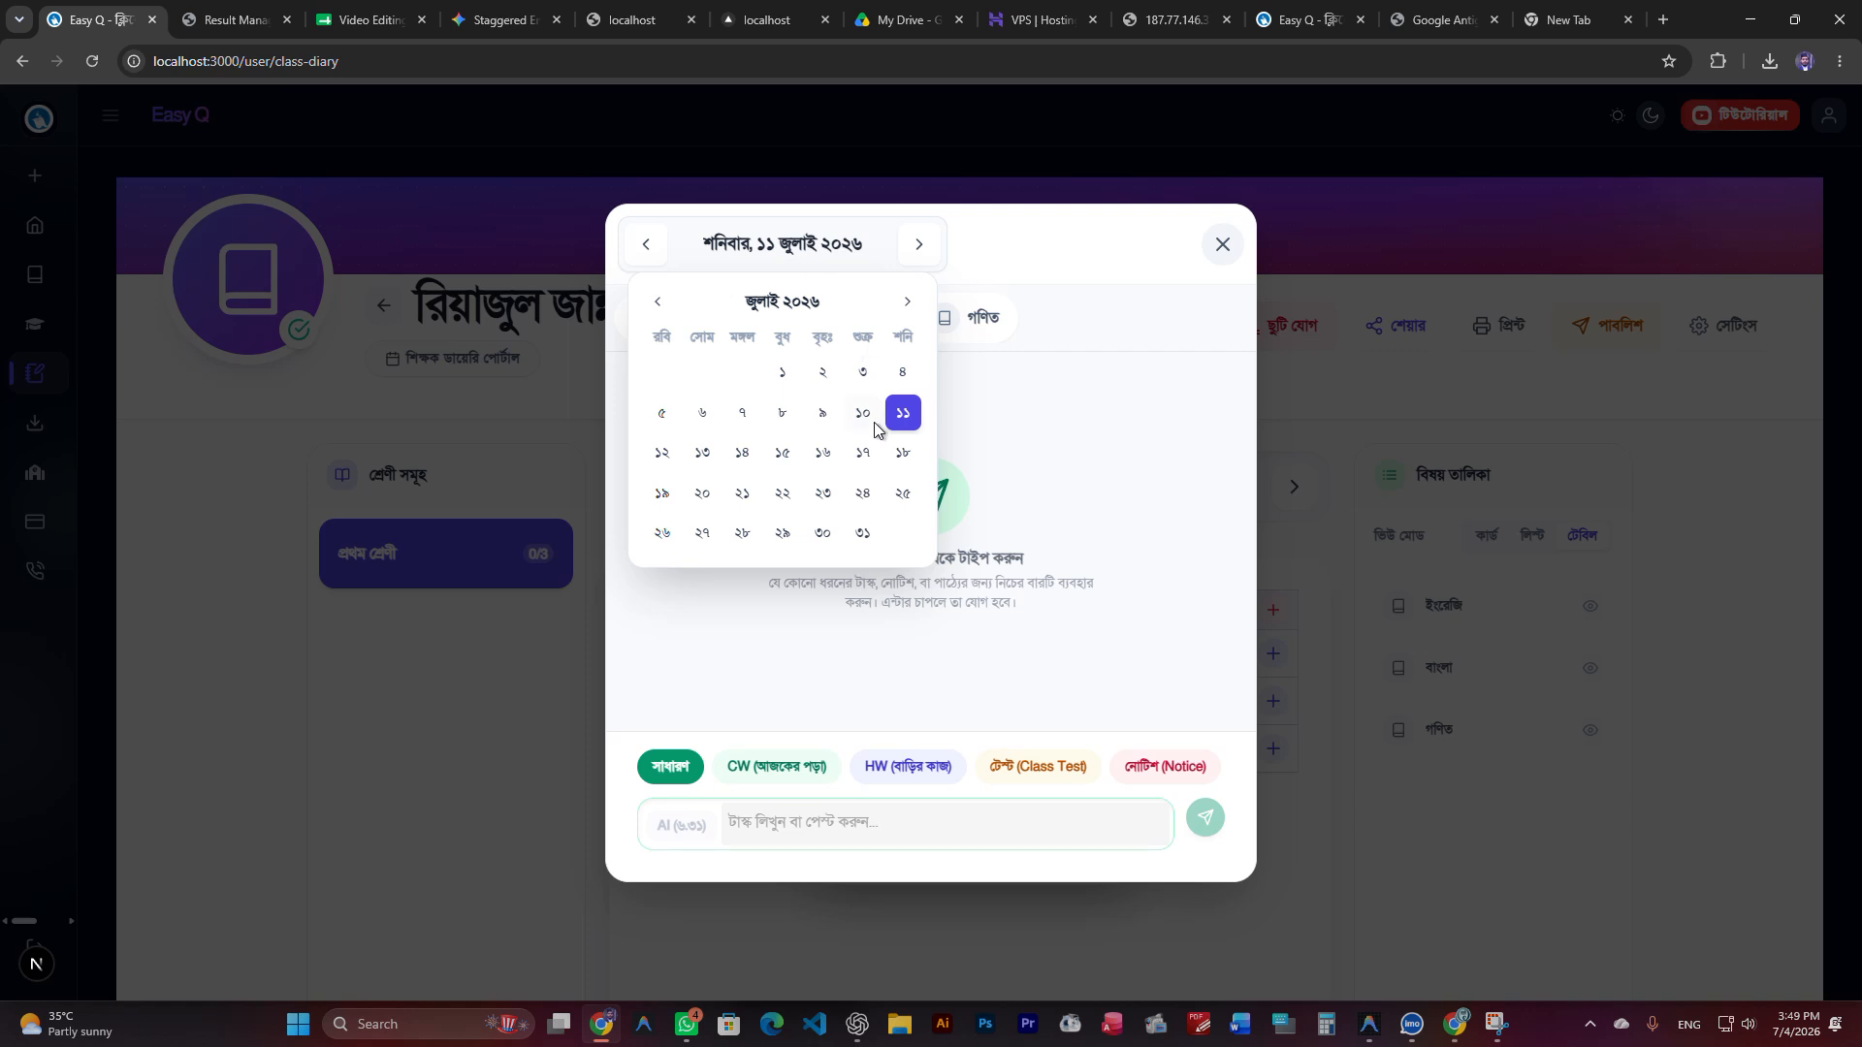
{"action": "left_click", "coordinate": [1036, 411]}
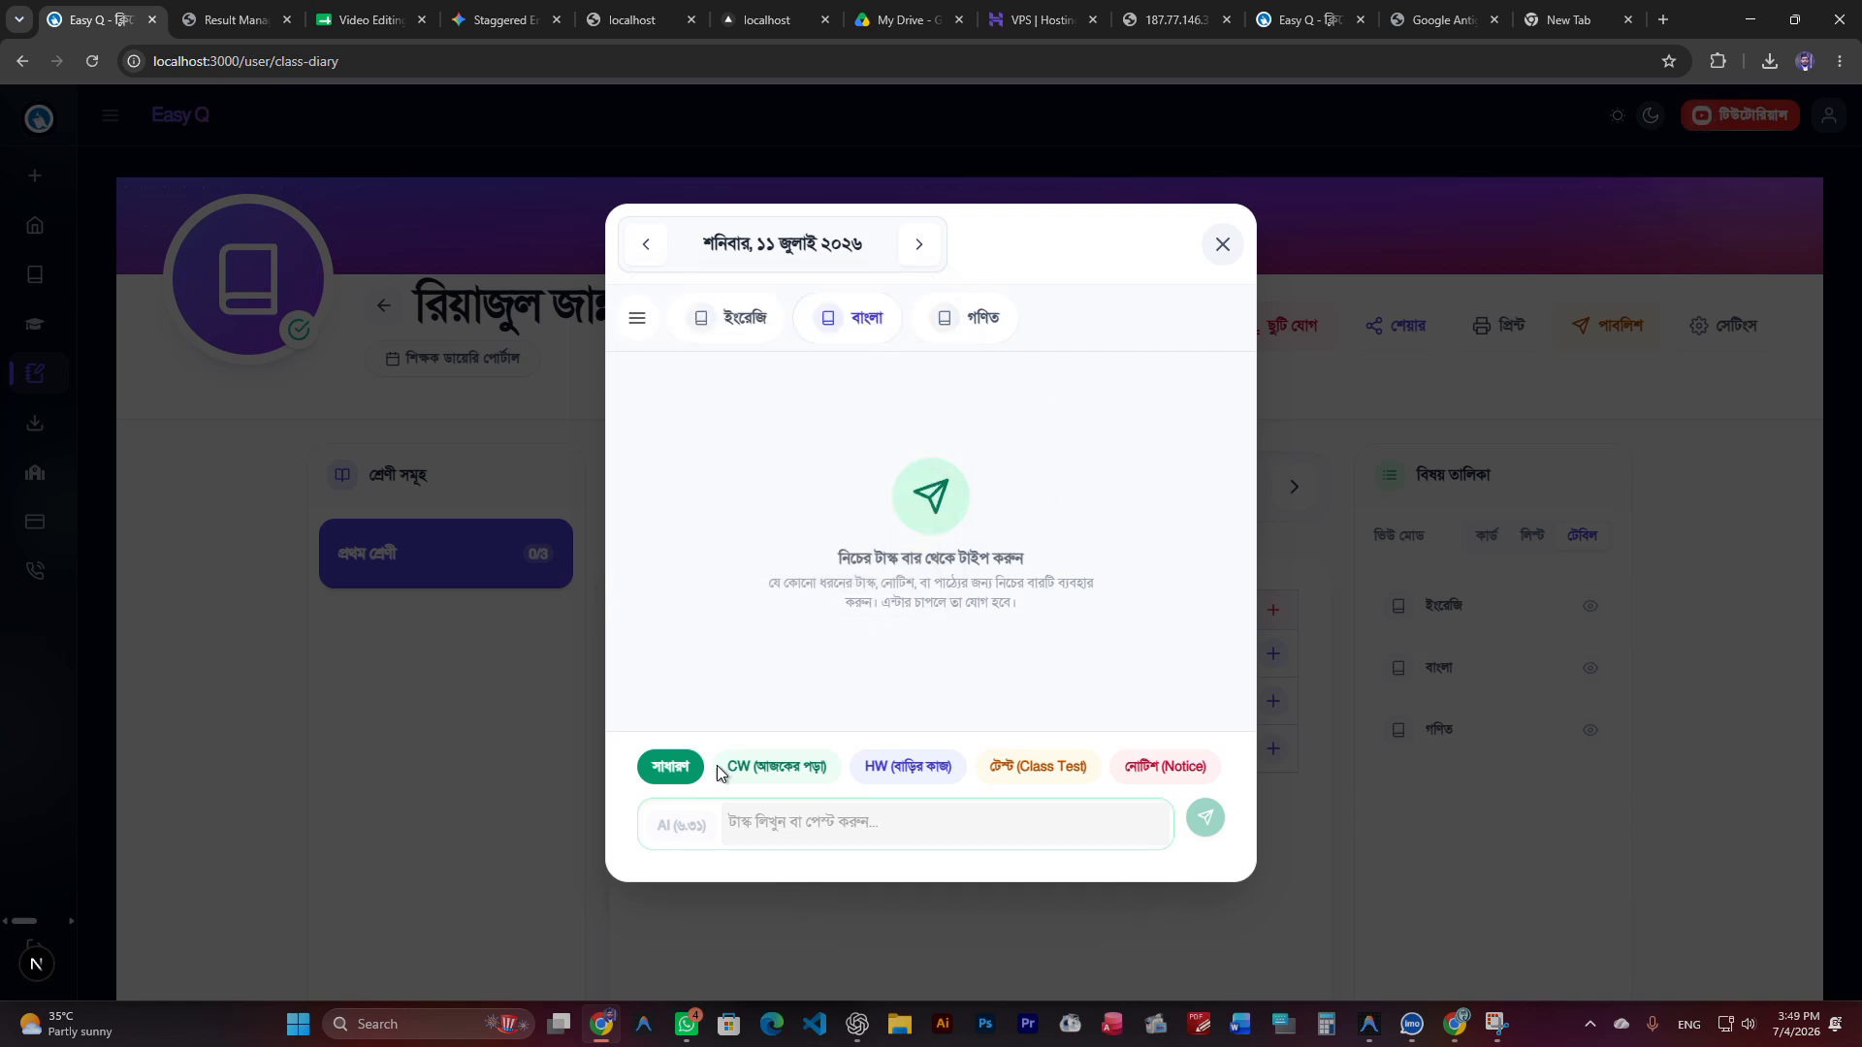
Turn on AI mode for the বাংলা task and set its date range to 4–16 July 2026
{"action": "left_click", "coordinate": [683, 826]}
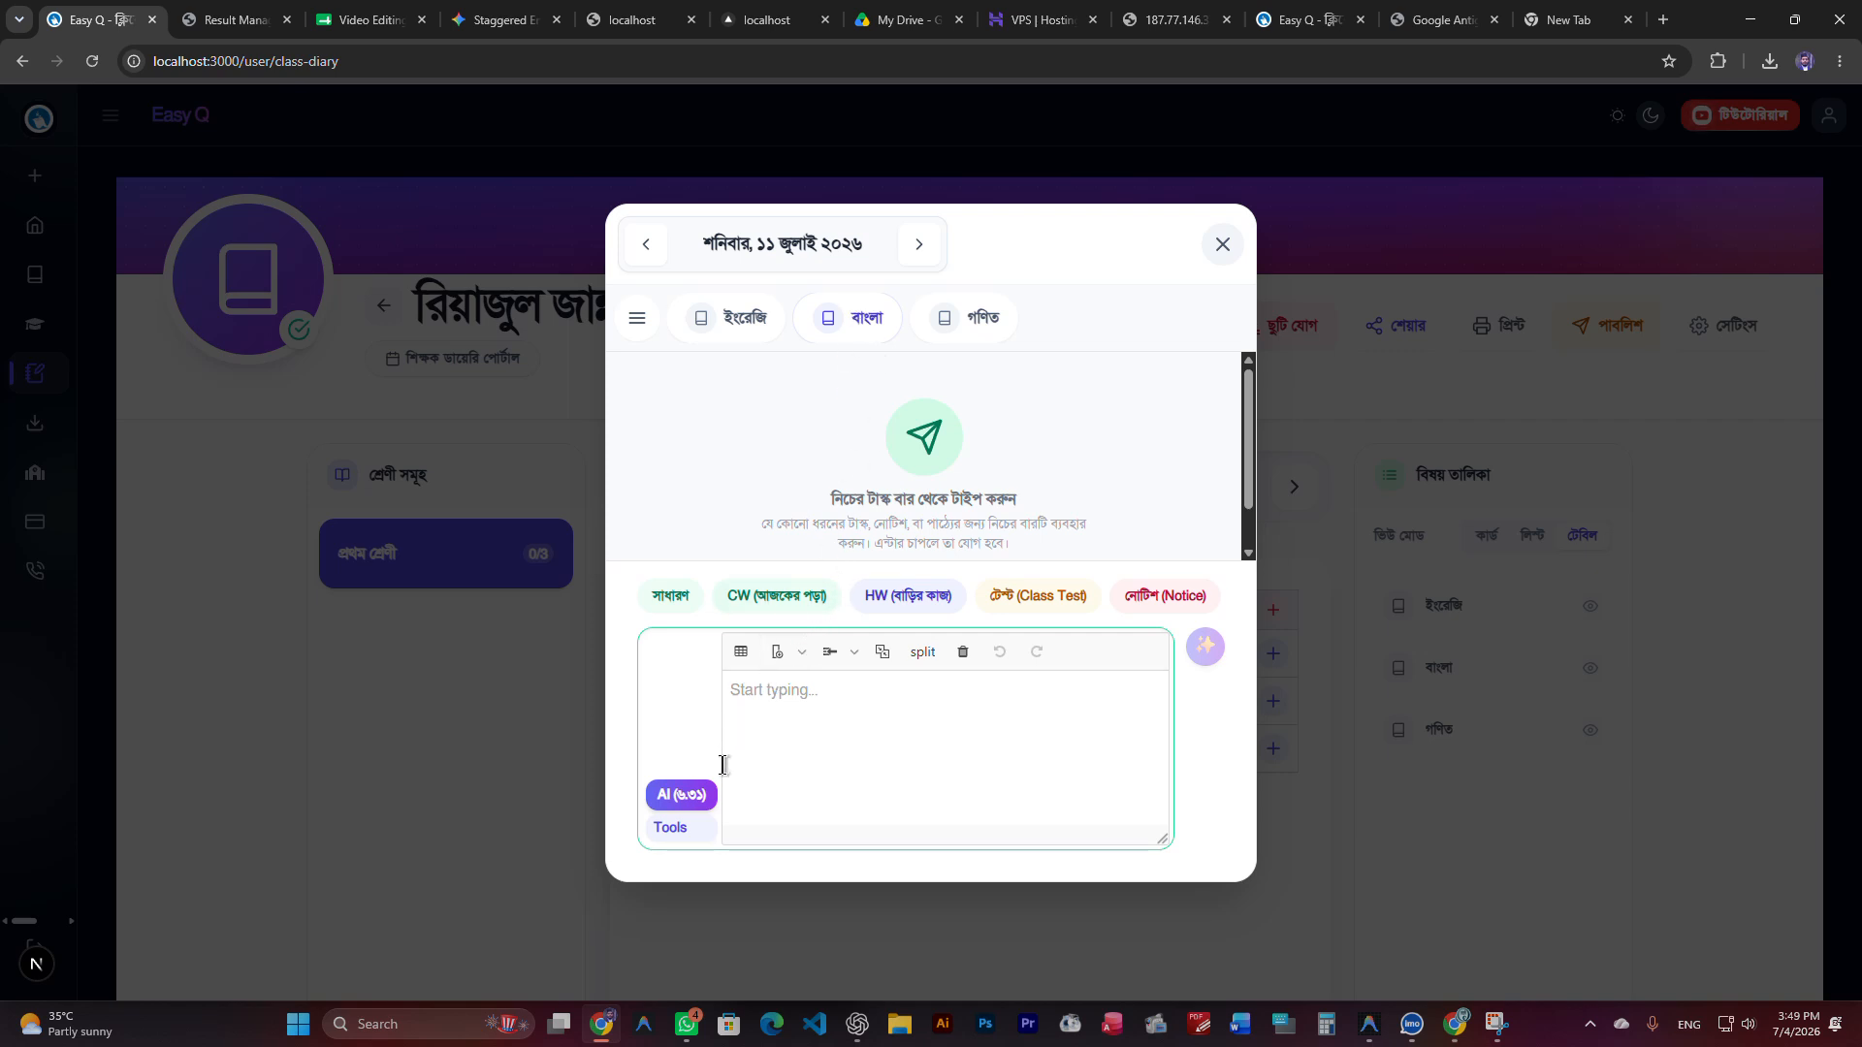
{"action": "left_click", "coordinate": [799, 262]}
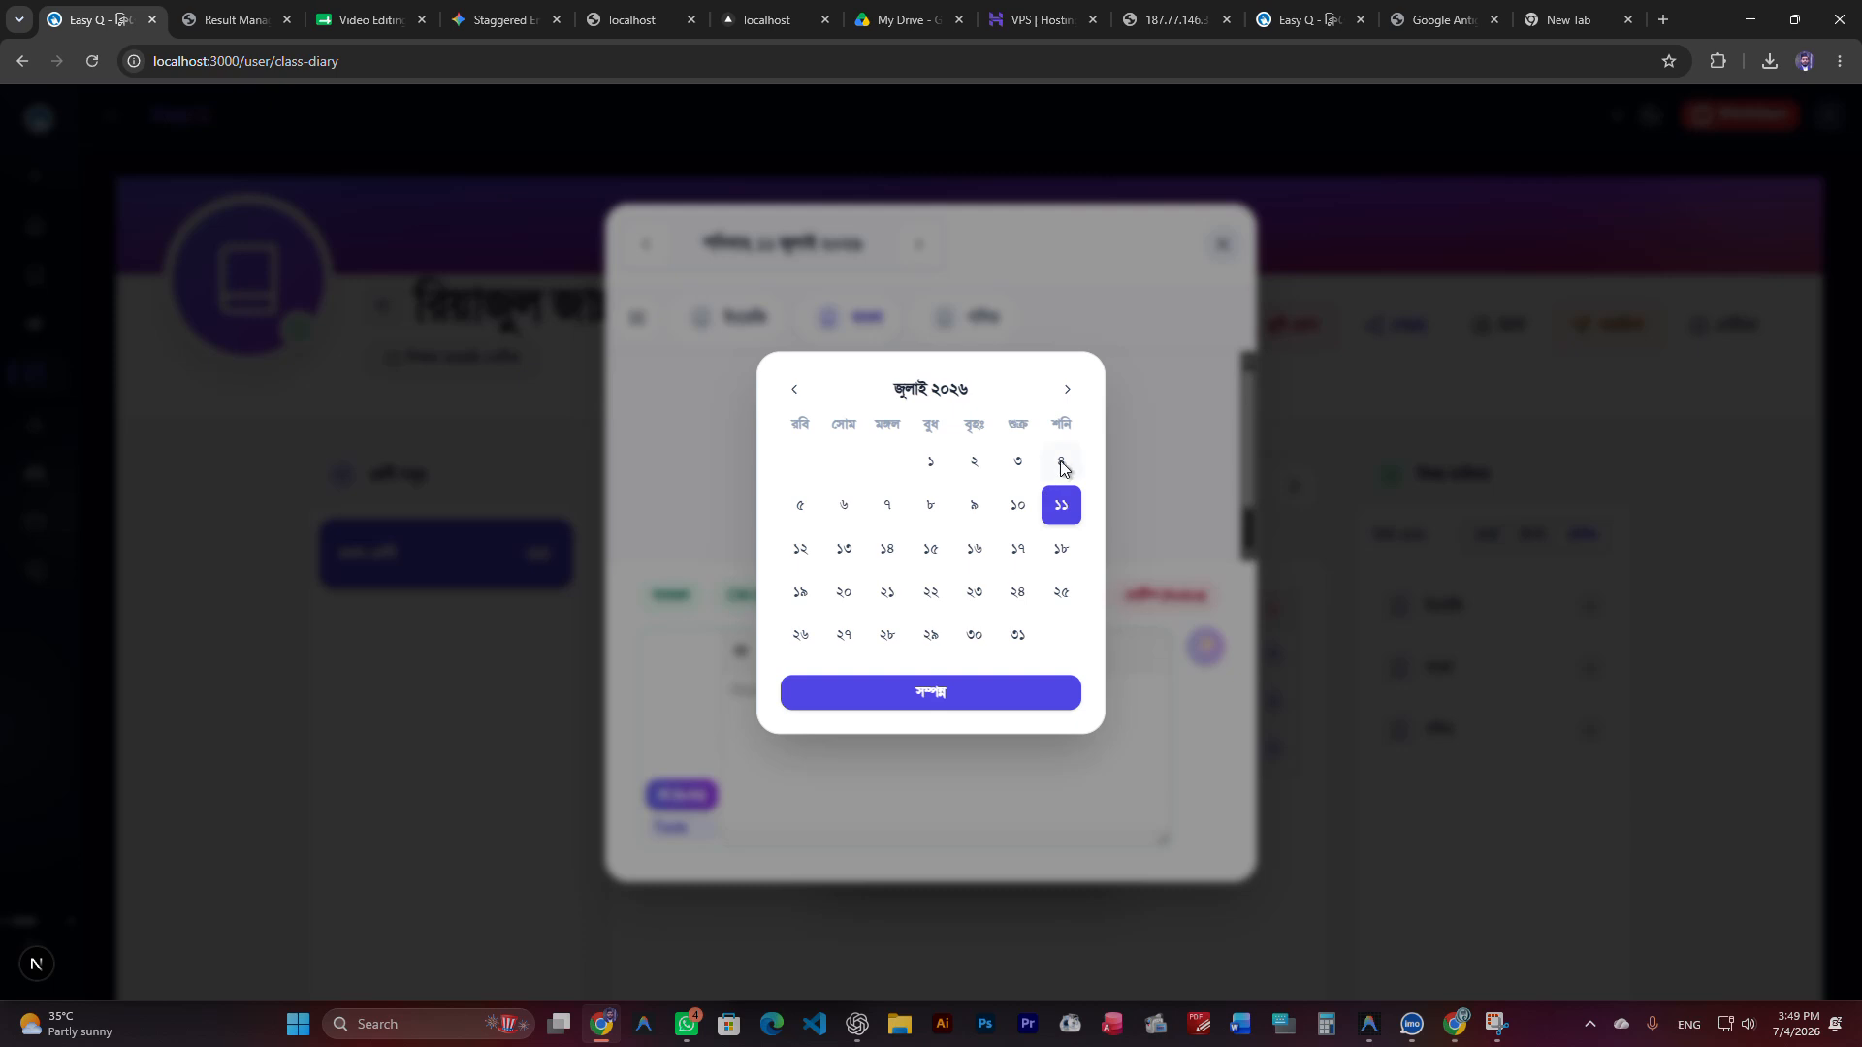
{"action": "left_click", "coordinate": [1062, 463]}
{"action": "left_click", "coordinate": [977, 550]}
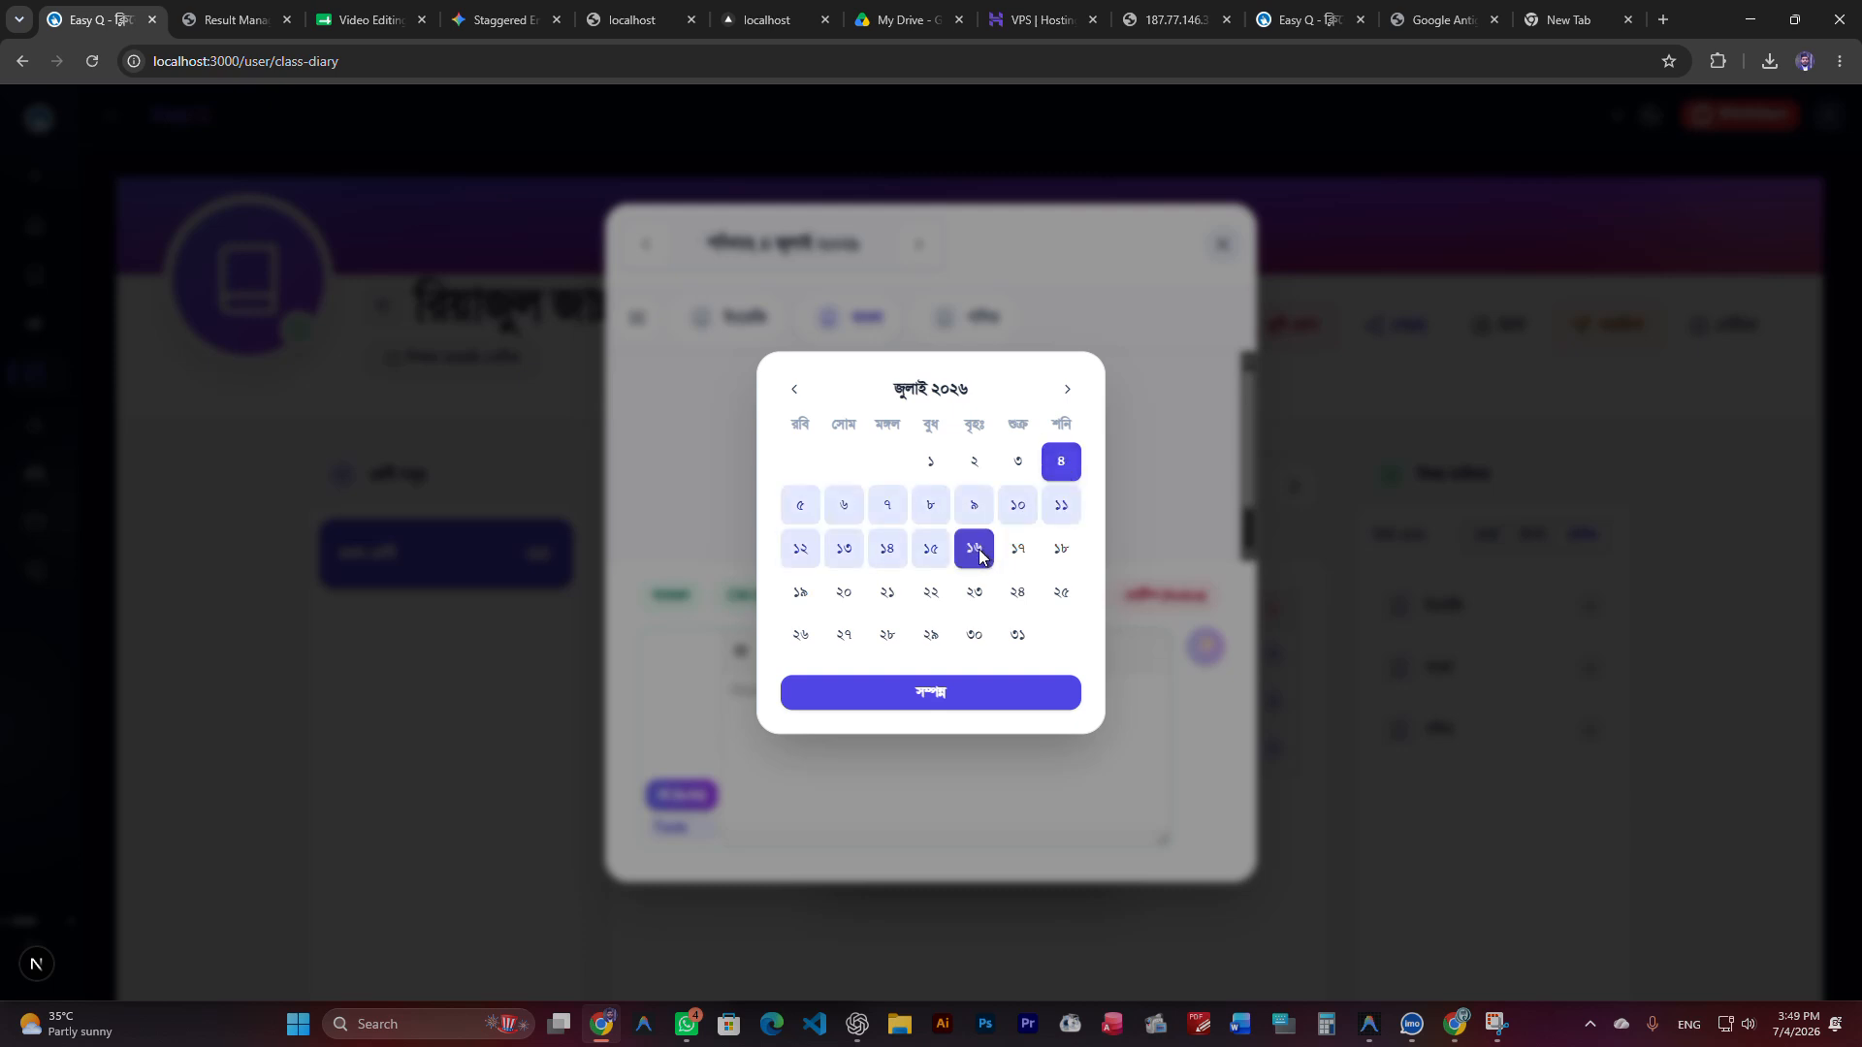
{"action": "left_click", "coordinate": [948, 697]}
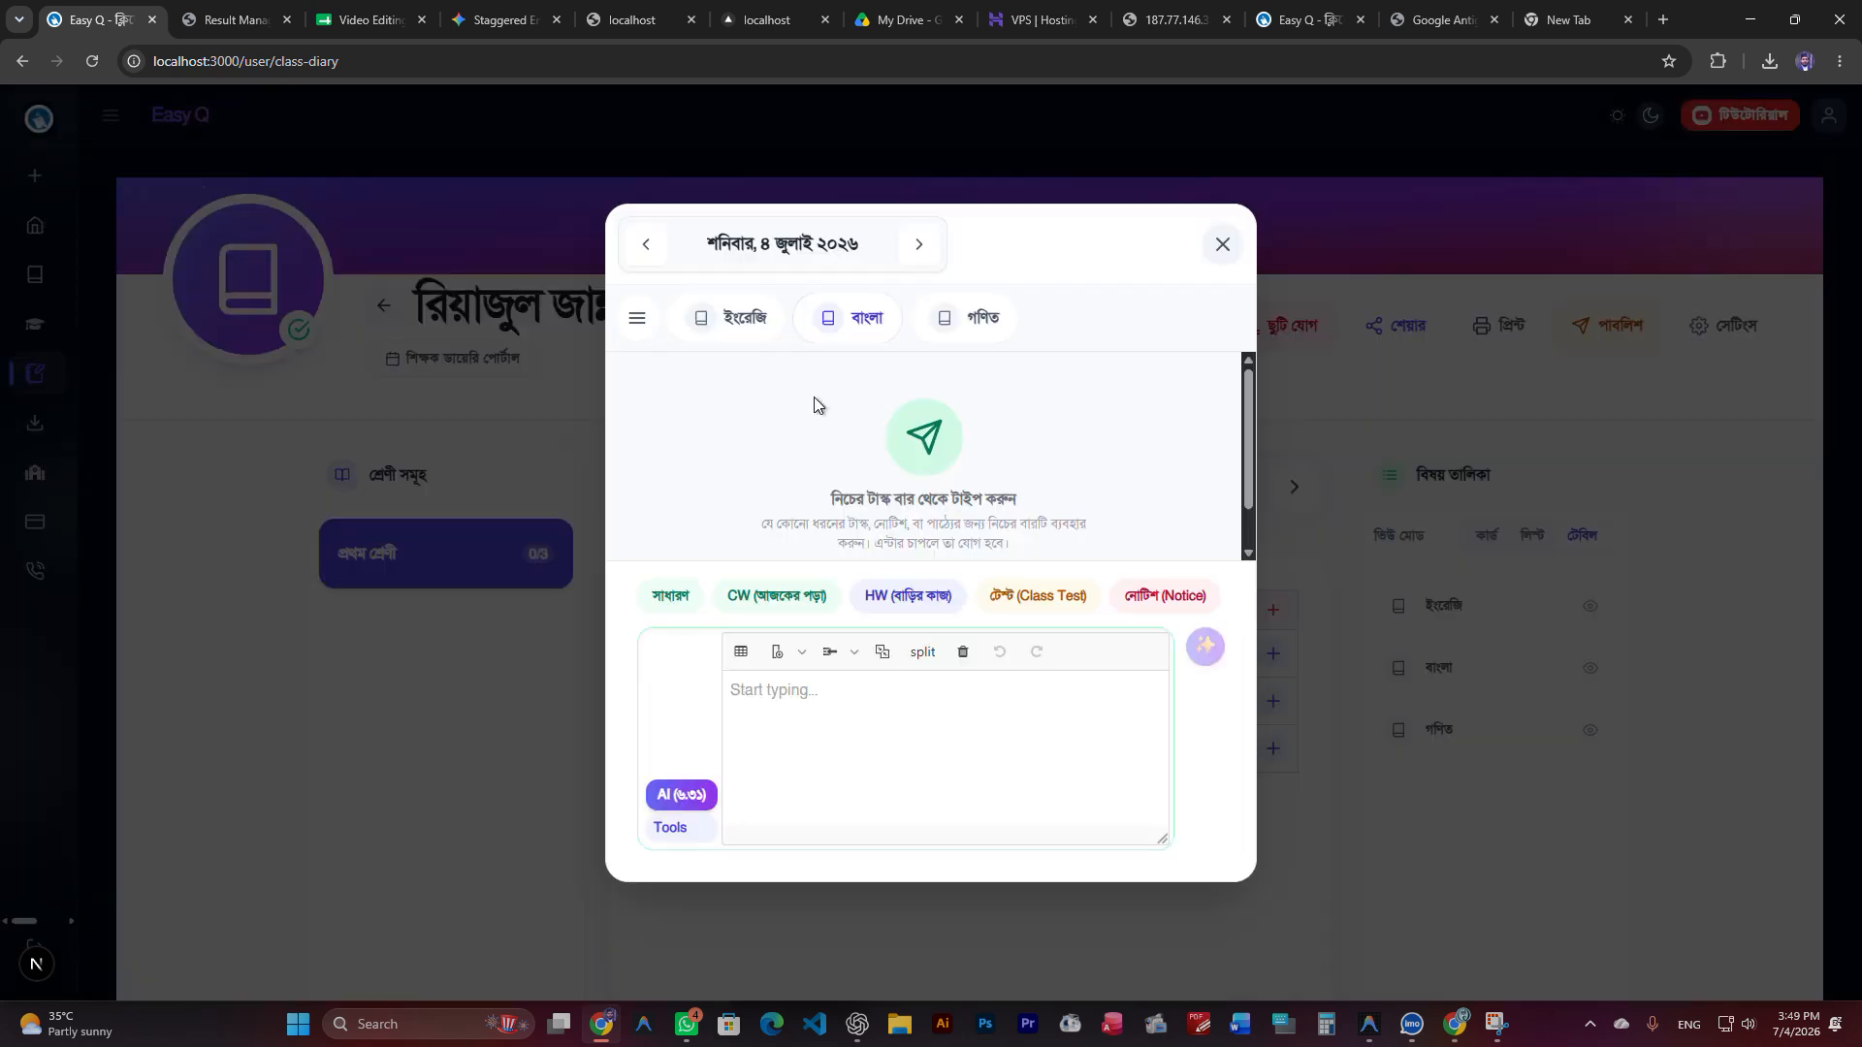
{"action": "left_click", "coordinate": [829, 705]}
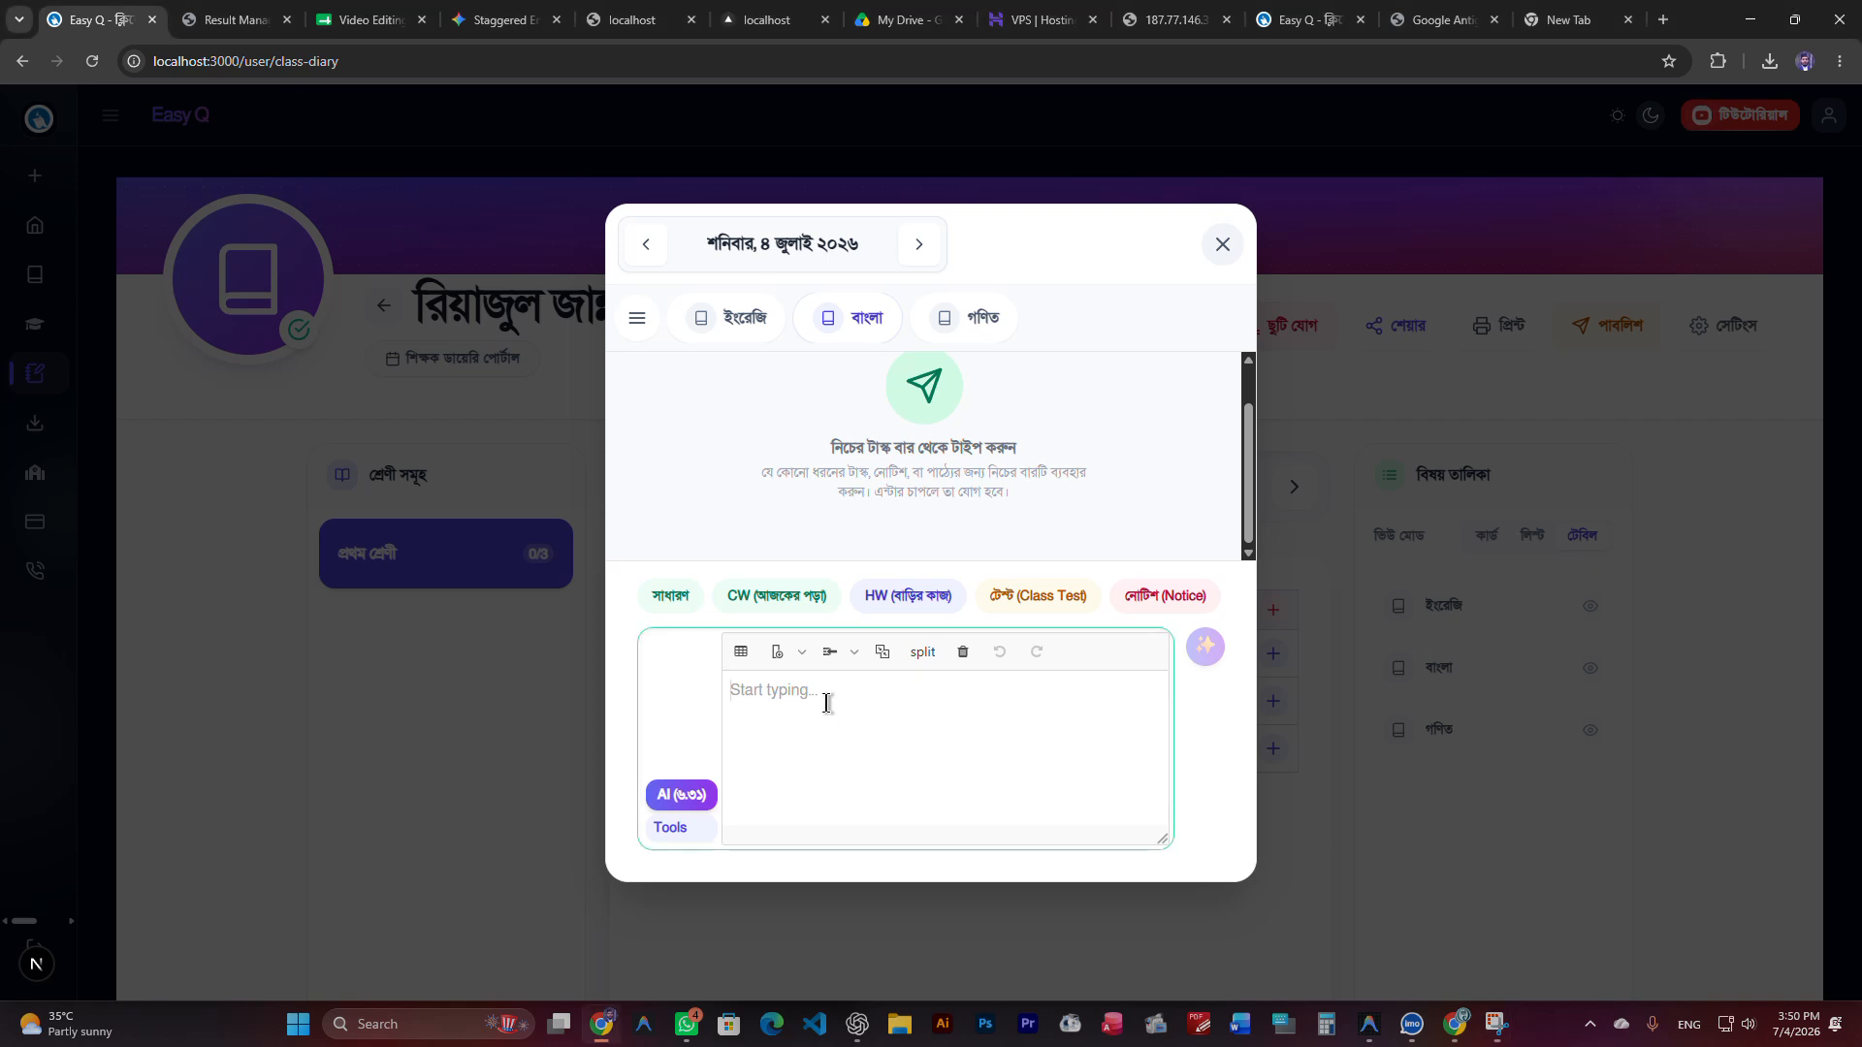
{"action": "left_click", "coordinate": [791, 246]}
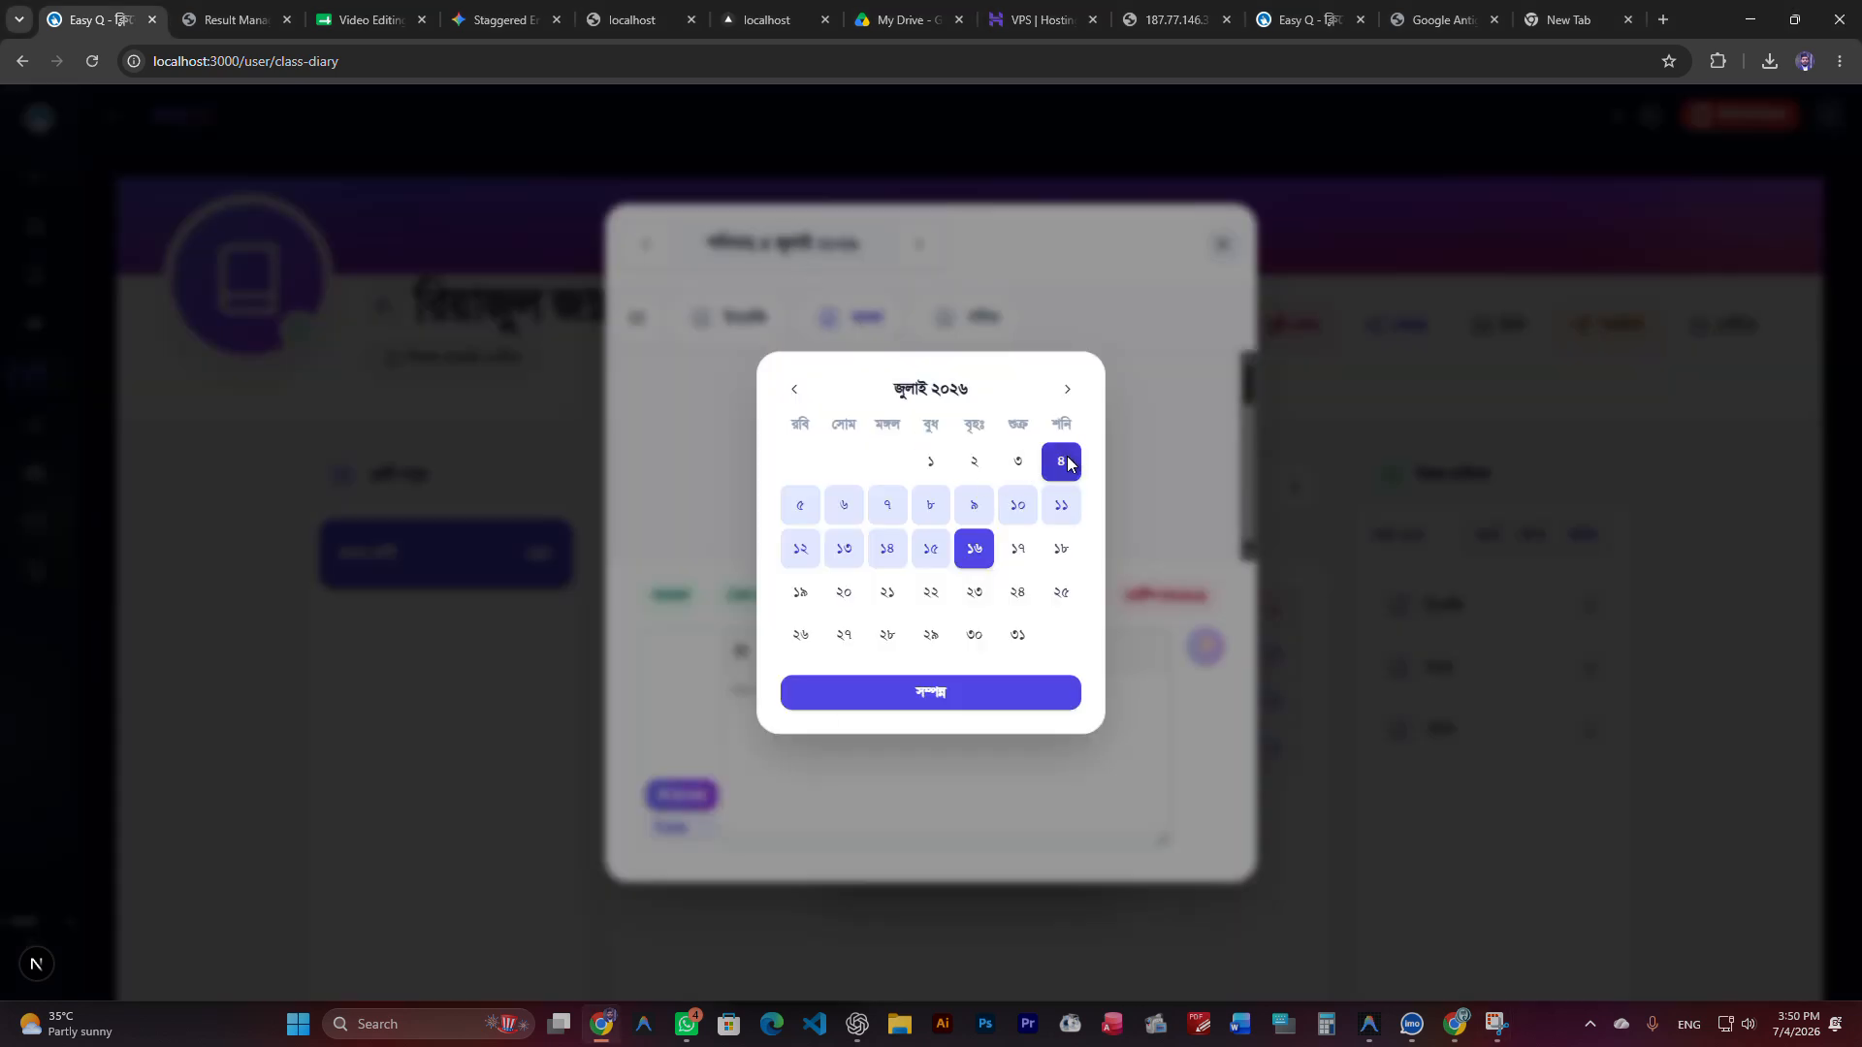
{"action": "left_click", "coordinate": [970, 686]}
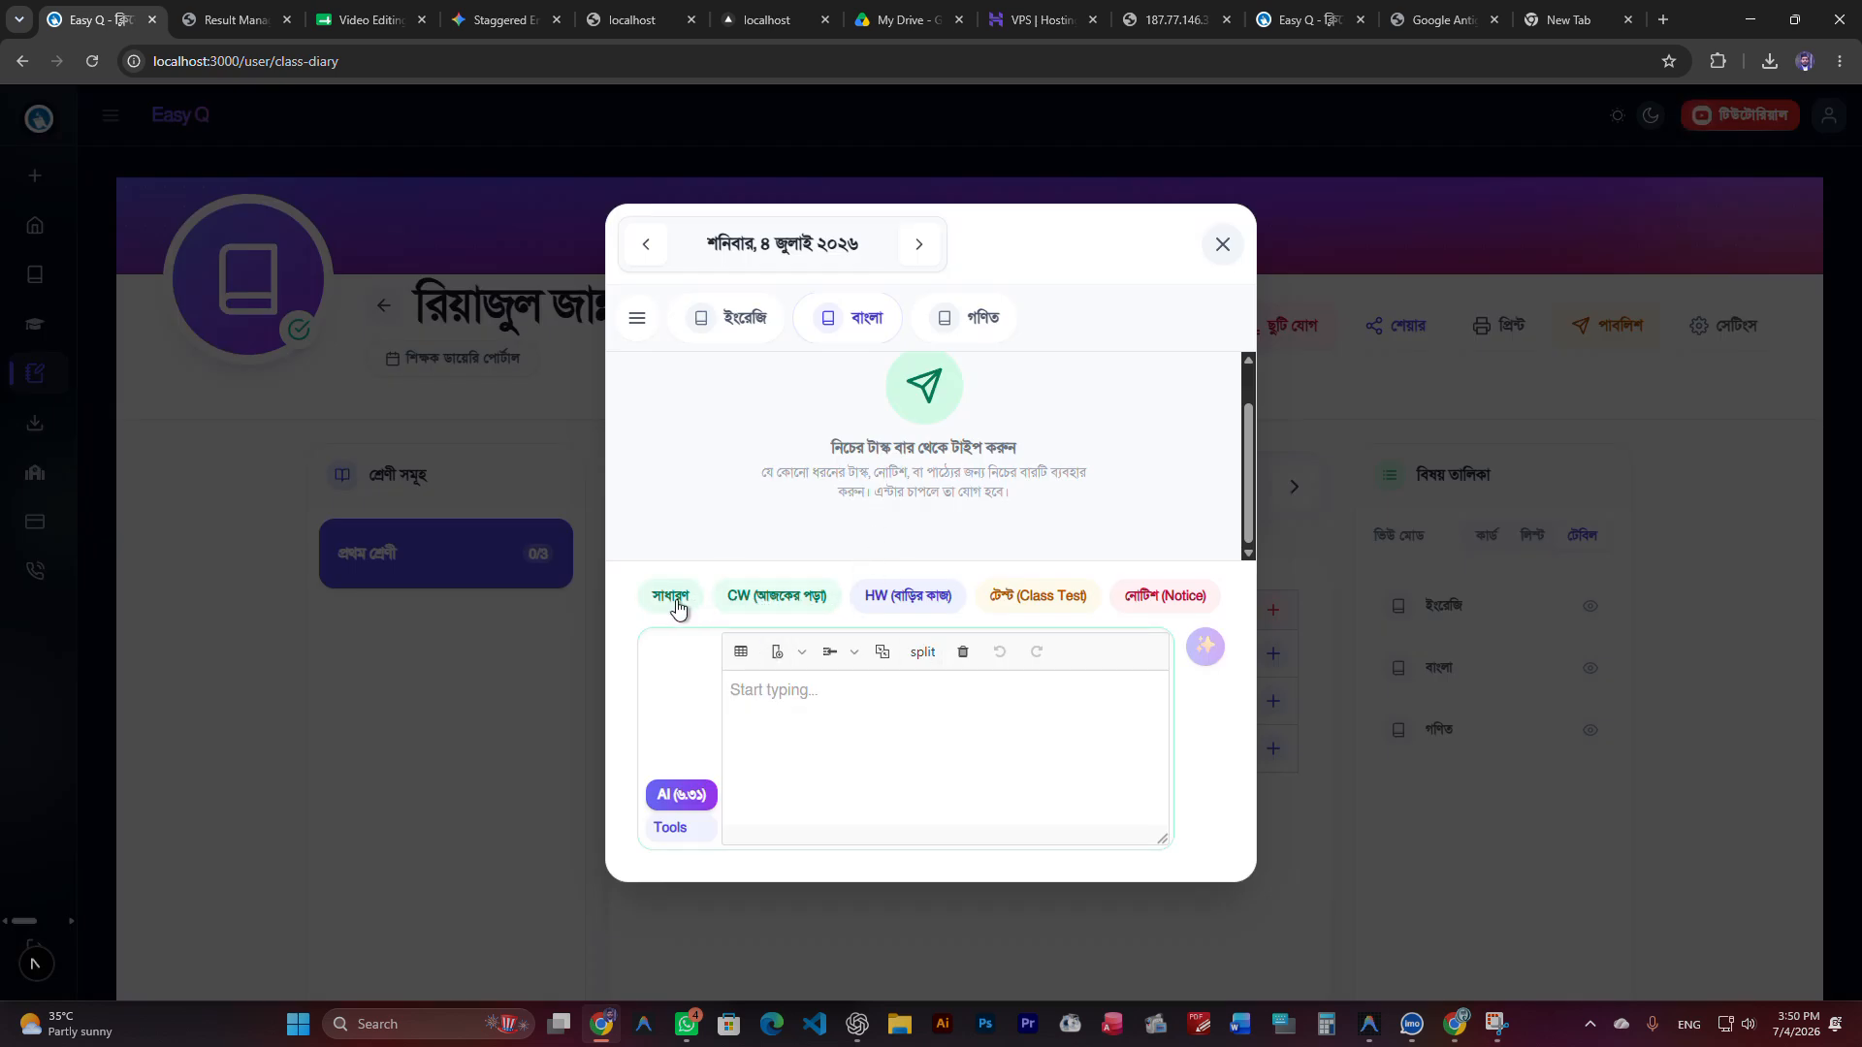
Choose CW (আজকের পড়া), HW (বাড়ির কাজ) and টেস্ট (Class Test) as the task types for AI generation
{"action": "left_click", "coordinate": [776, 598]}
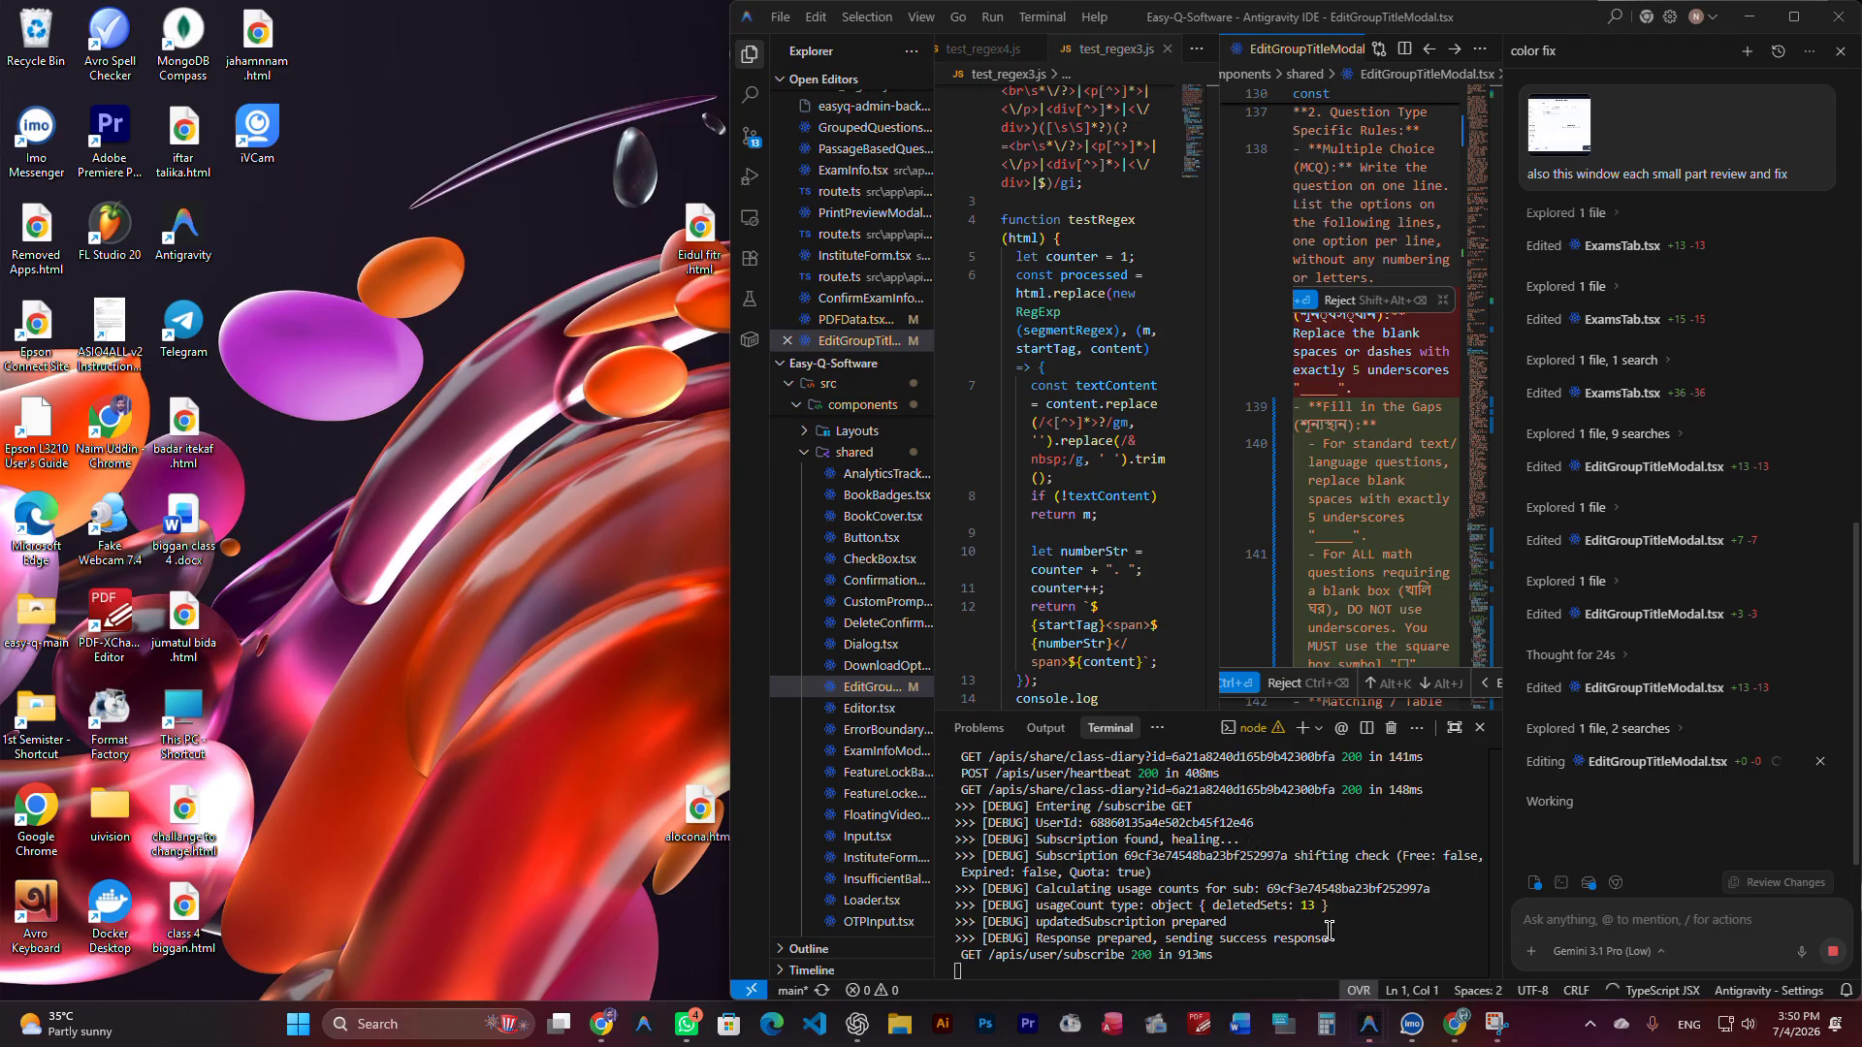
{"action": "left_click", "coordinate": [1317, 932]}
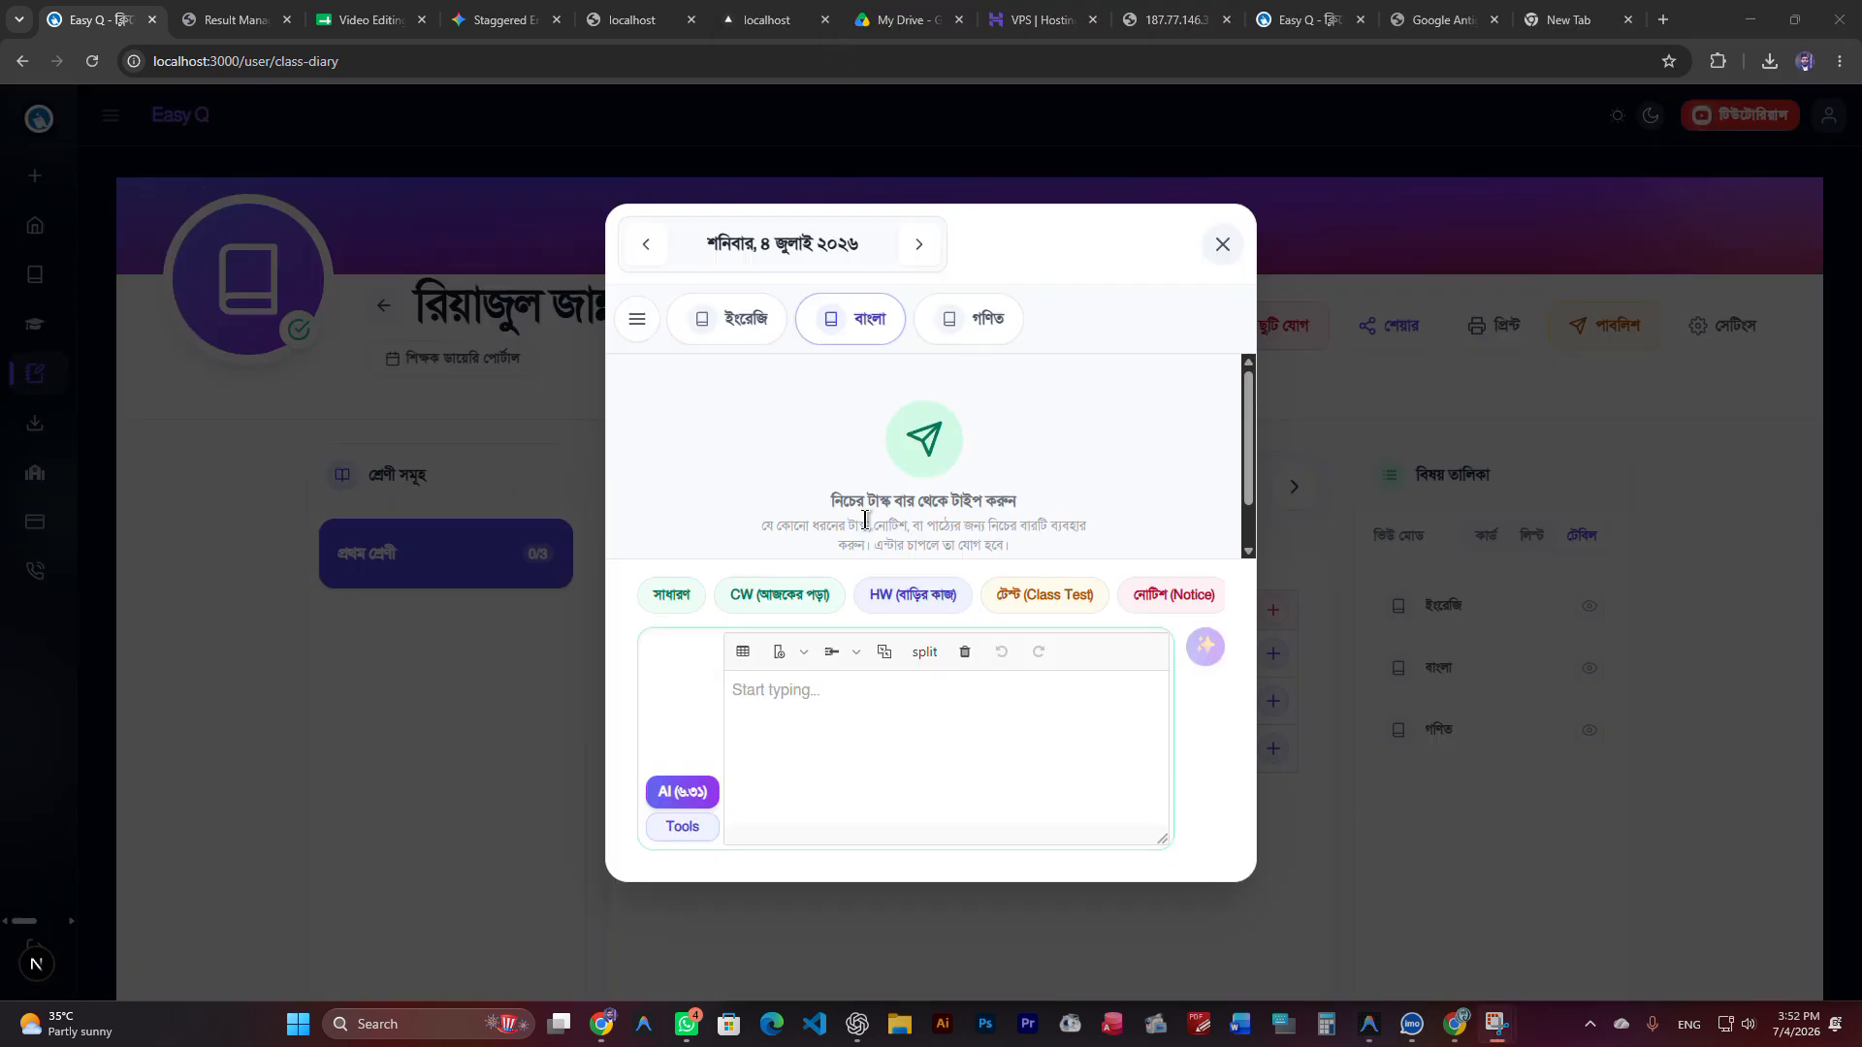
{"action": "left_click", "coordinate": [783, 601]}
{"action": "left_click", "coordinate": [916, 601]}
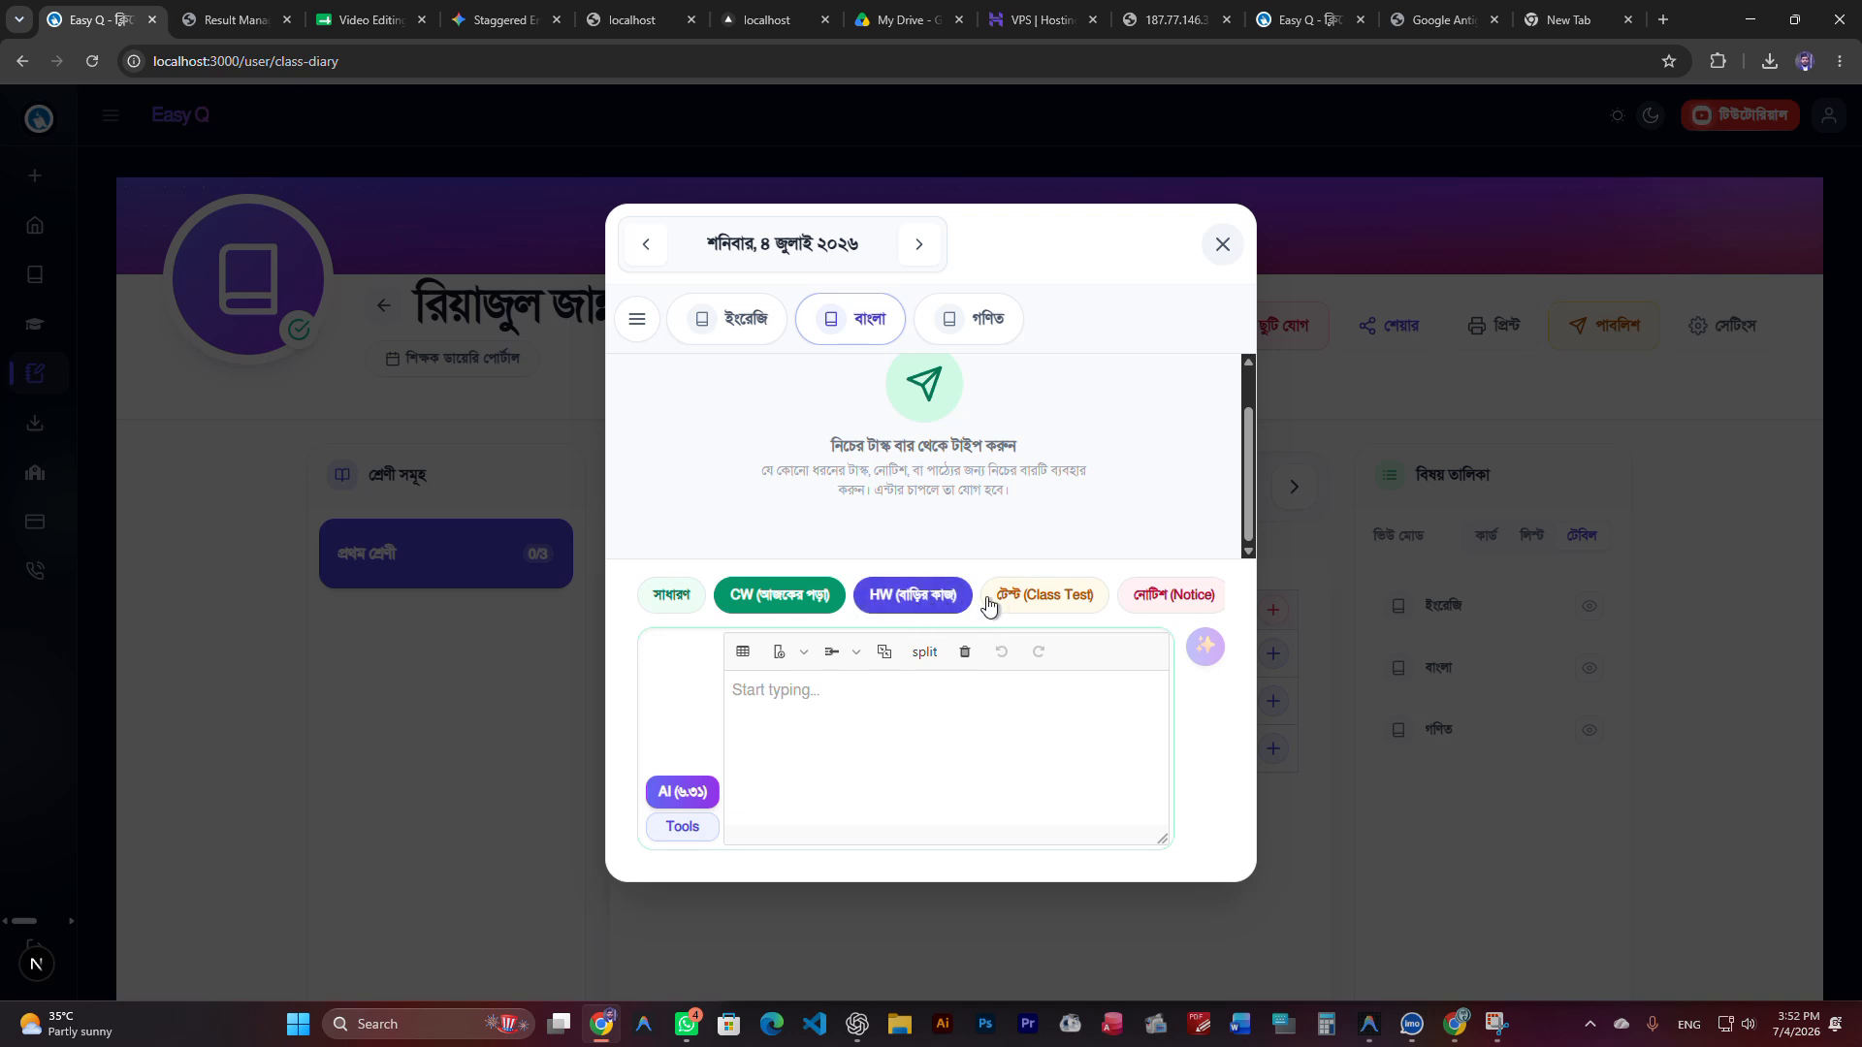
{"action": "left_click", "coordinate": [1046, 597]}
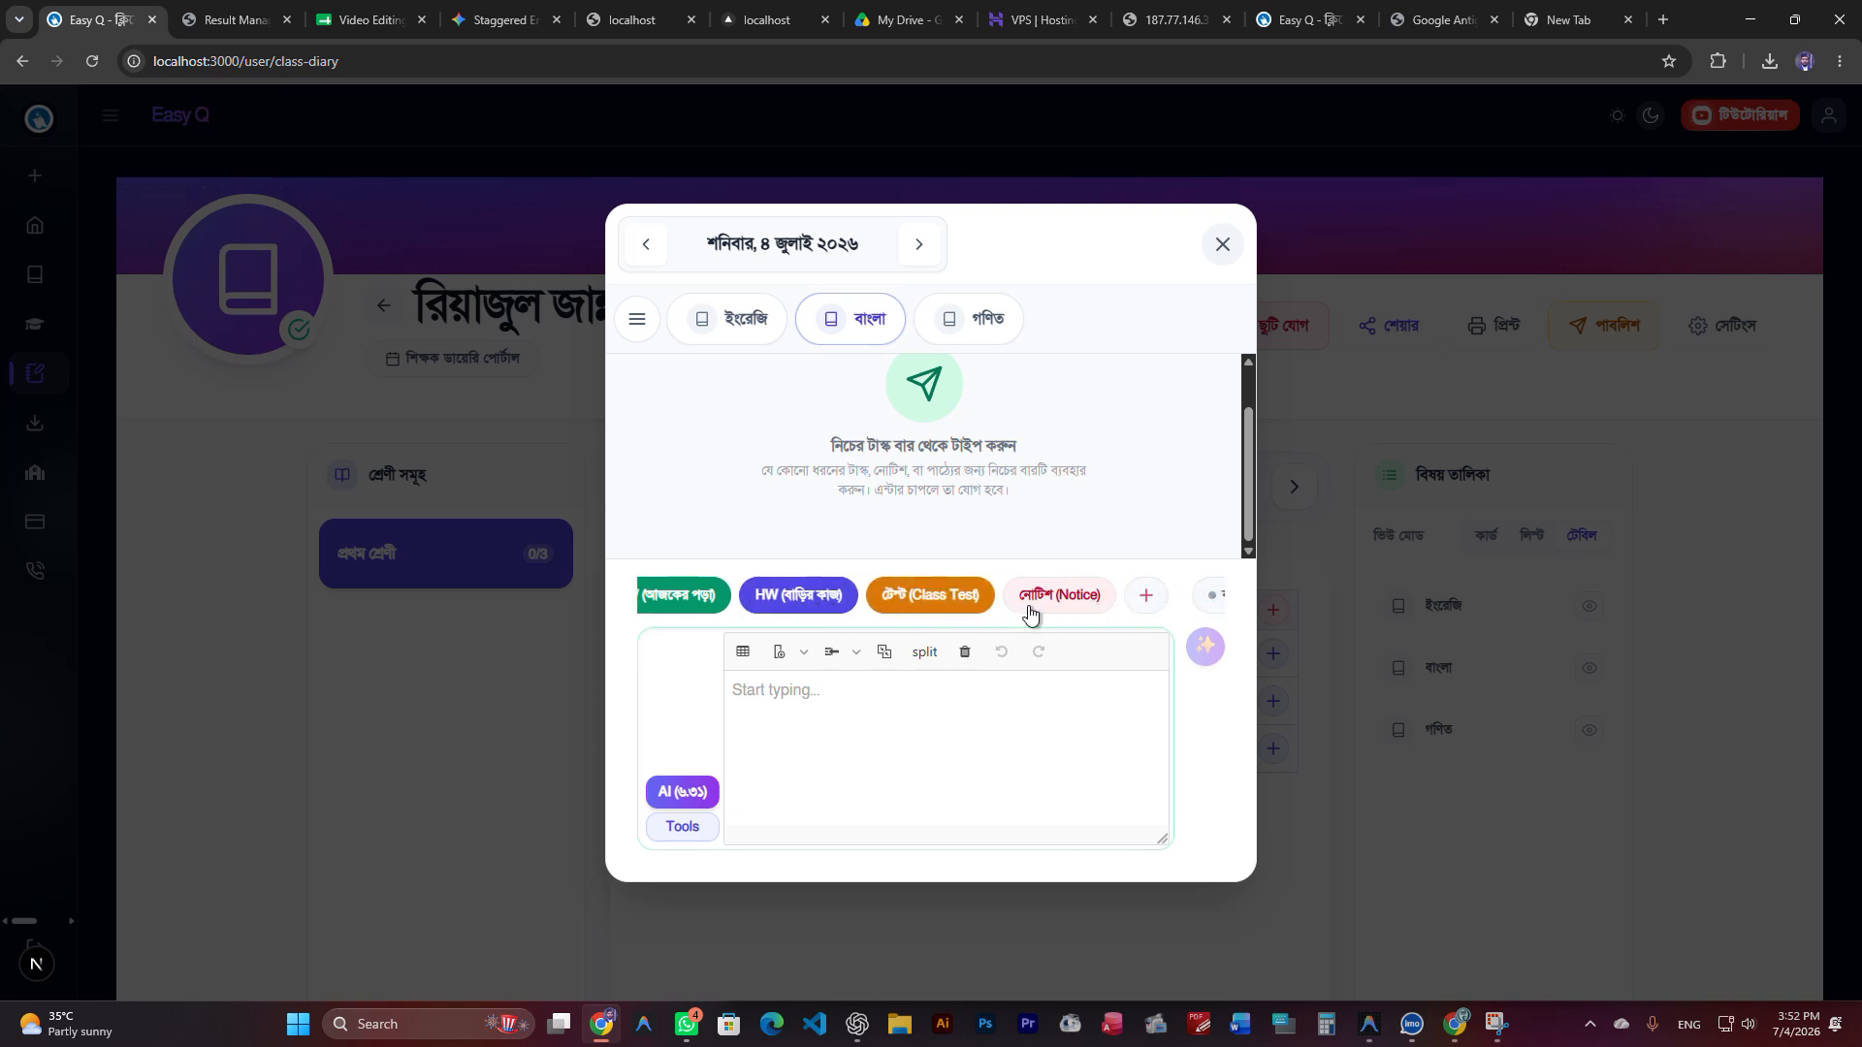
Enable one option in the AI tools for the বাংলা task
{"action": "left_click", "coordinate": [683, 827]}
{"action": "left_click", "coordinate": [855, 497]}
{"action": "left_click", "coordinate": [1090, 685]}
Paste the copied lesson text into the বাংলা task box as text only and generate the AI study plan
{"action": "left_click", "coordinate": [831, 691]}
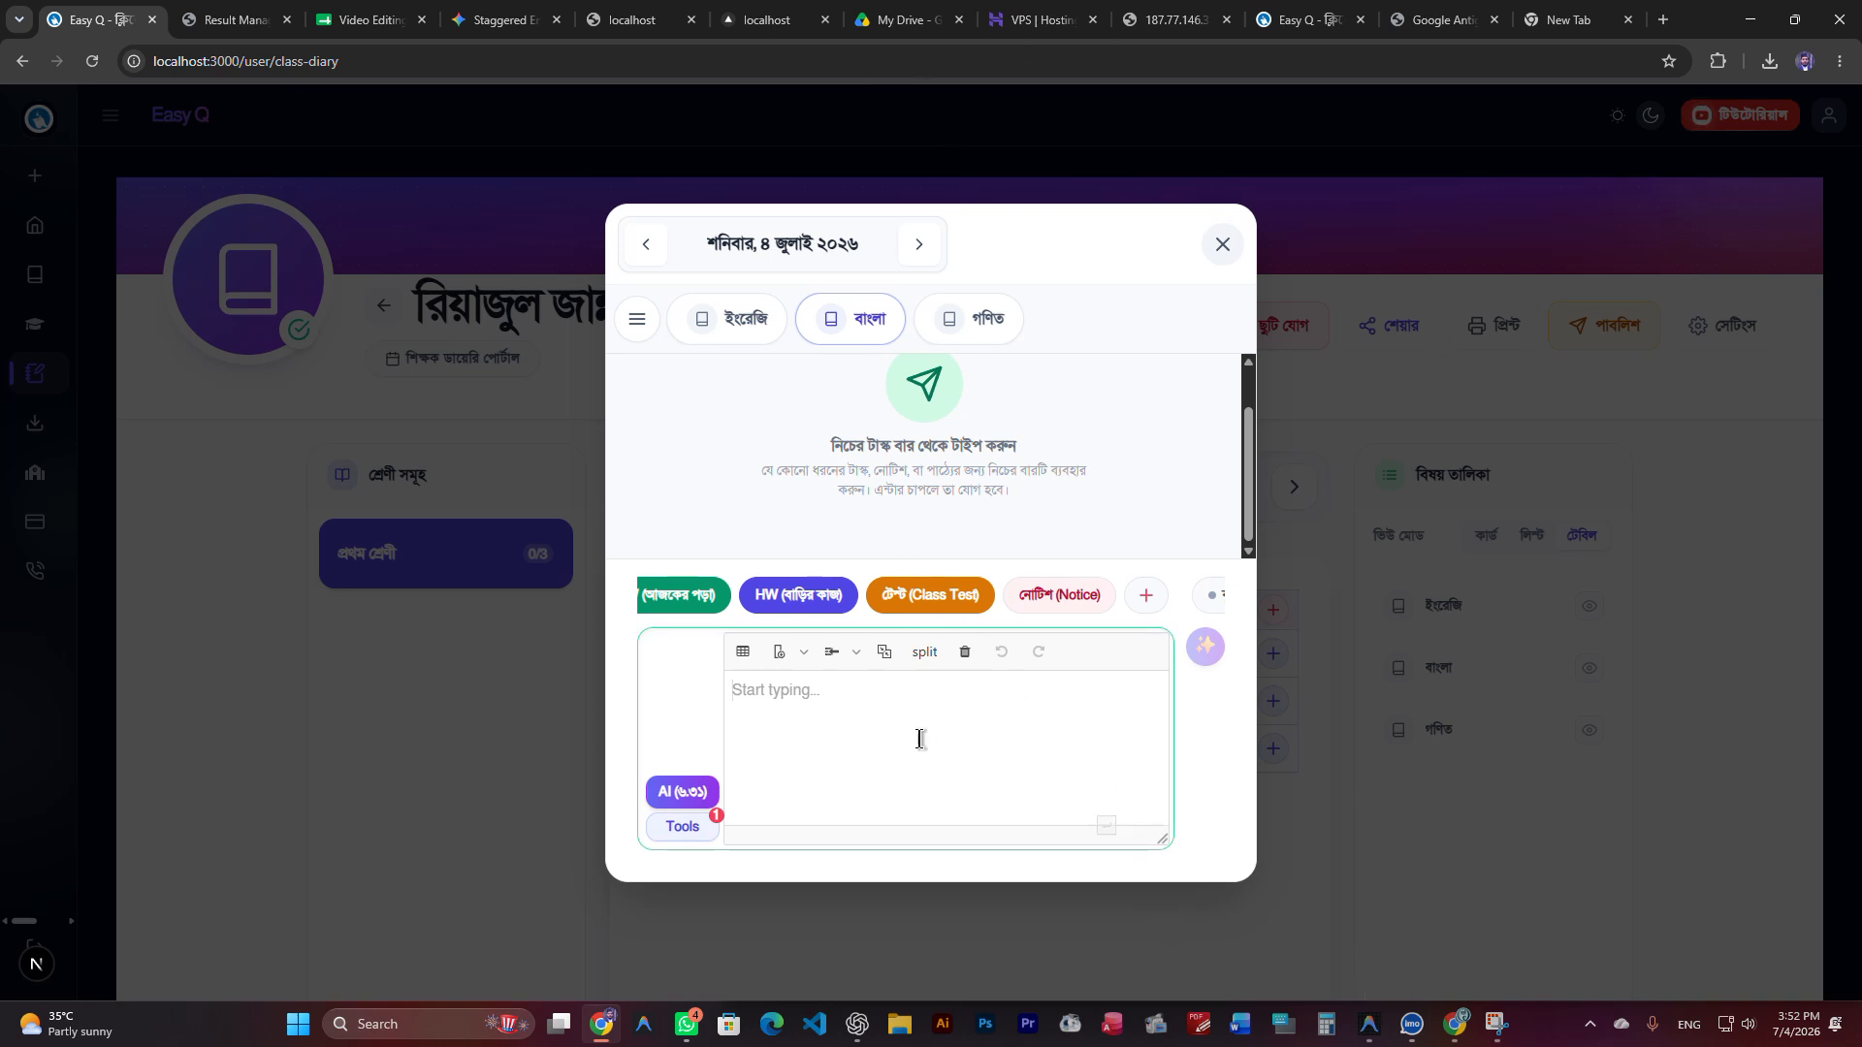
{"action": "key", "text": "ctrl+v"}
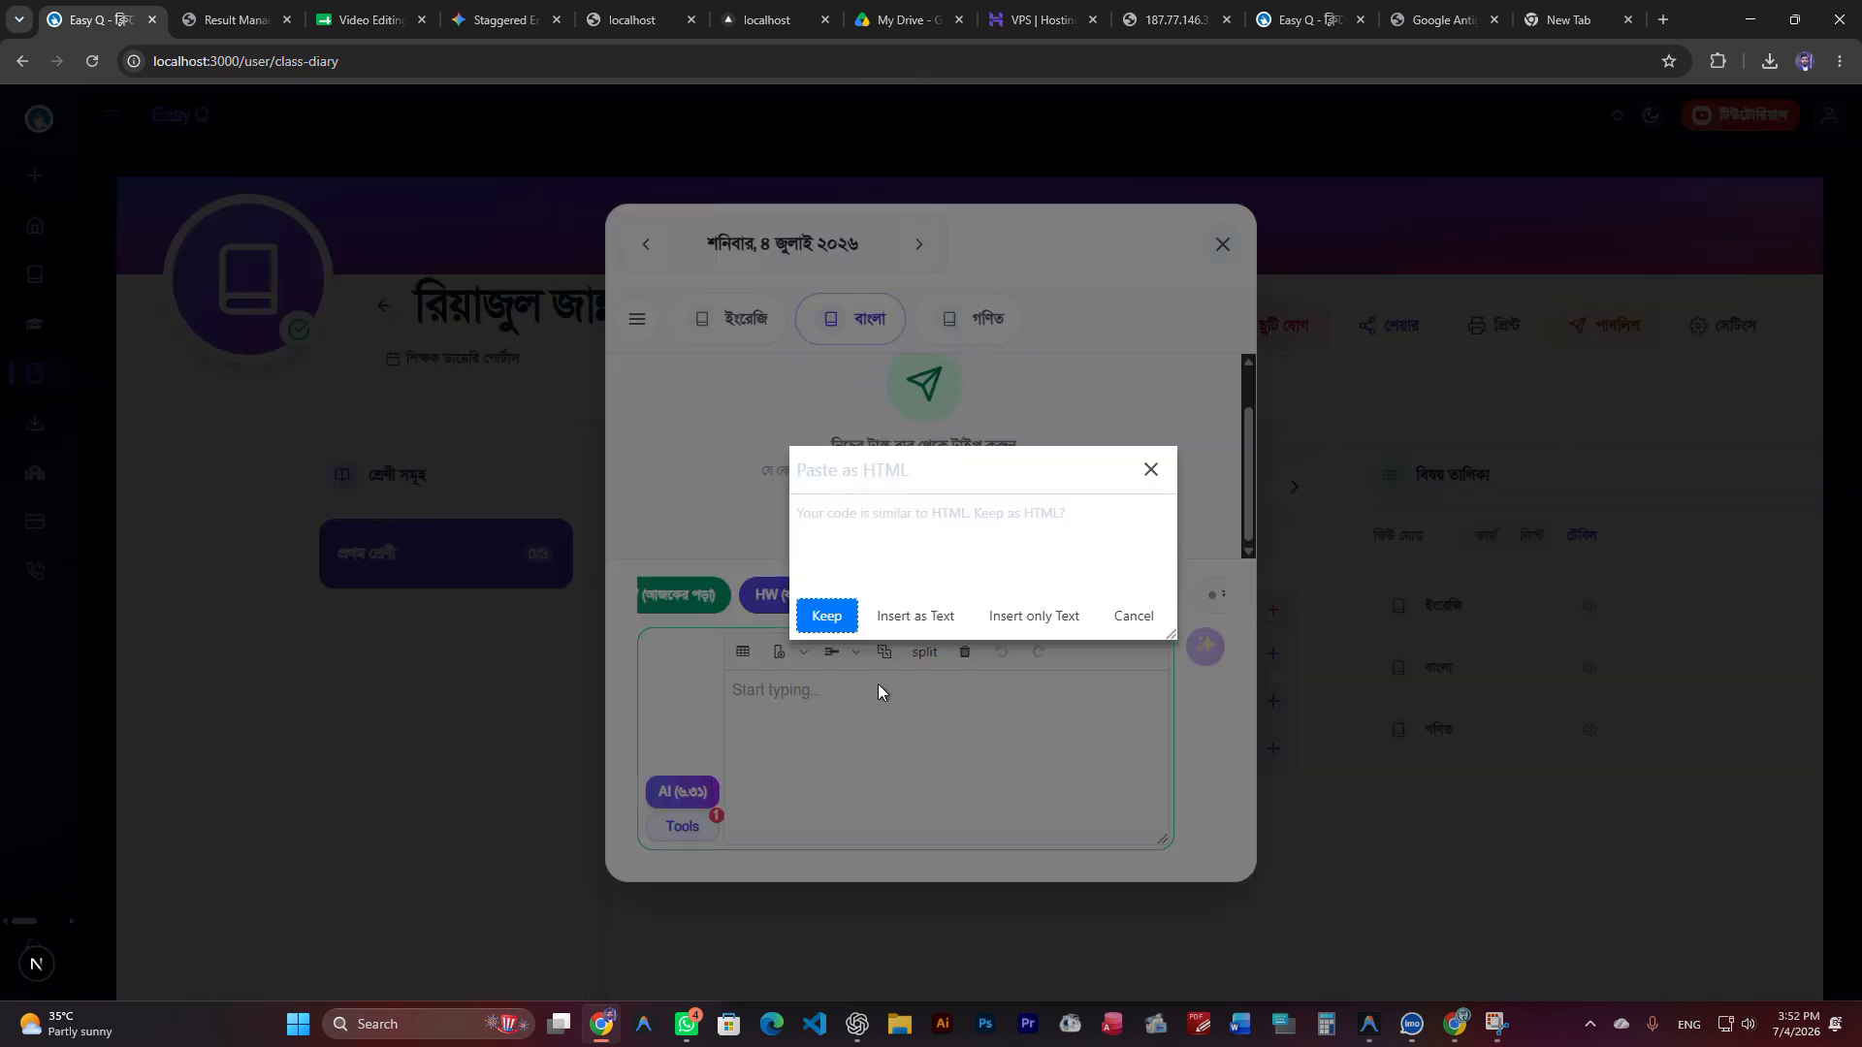
{"action": "left_click", "coordinate": [1019, 621]}
{"action": "scroll", "coordinate": [874, 767], "scroll_direction": "up", "scroll_amount": 10}
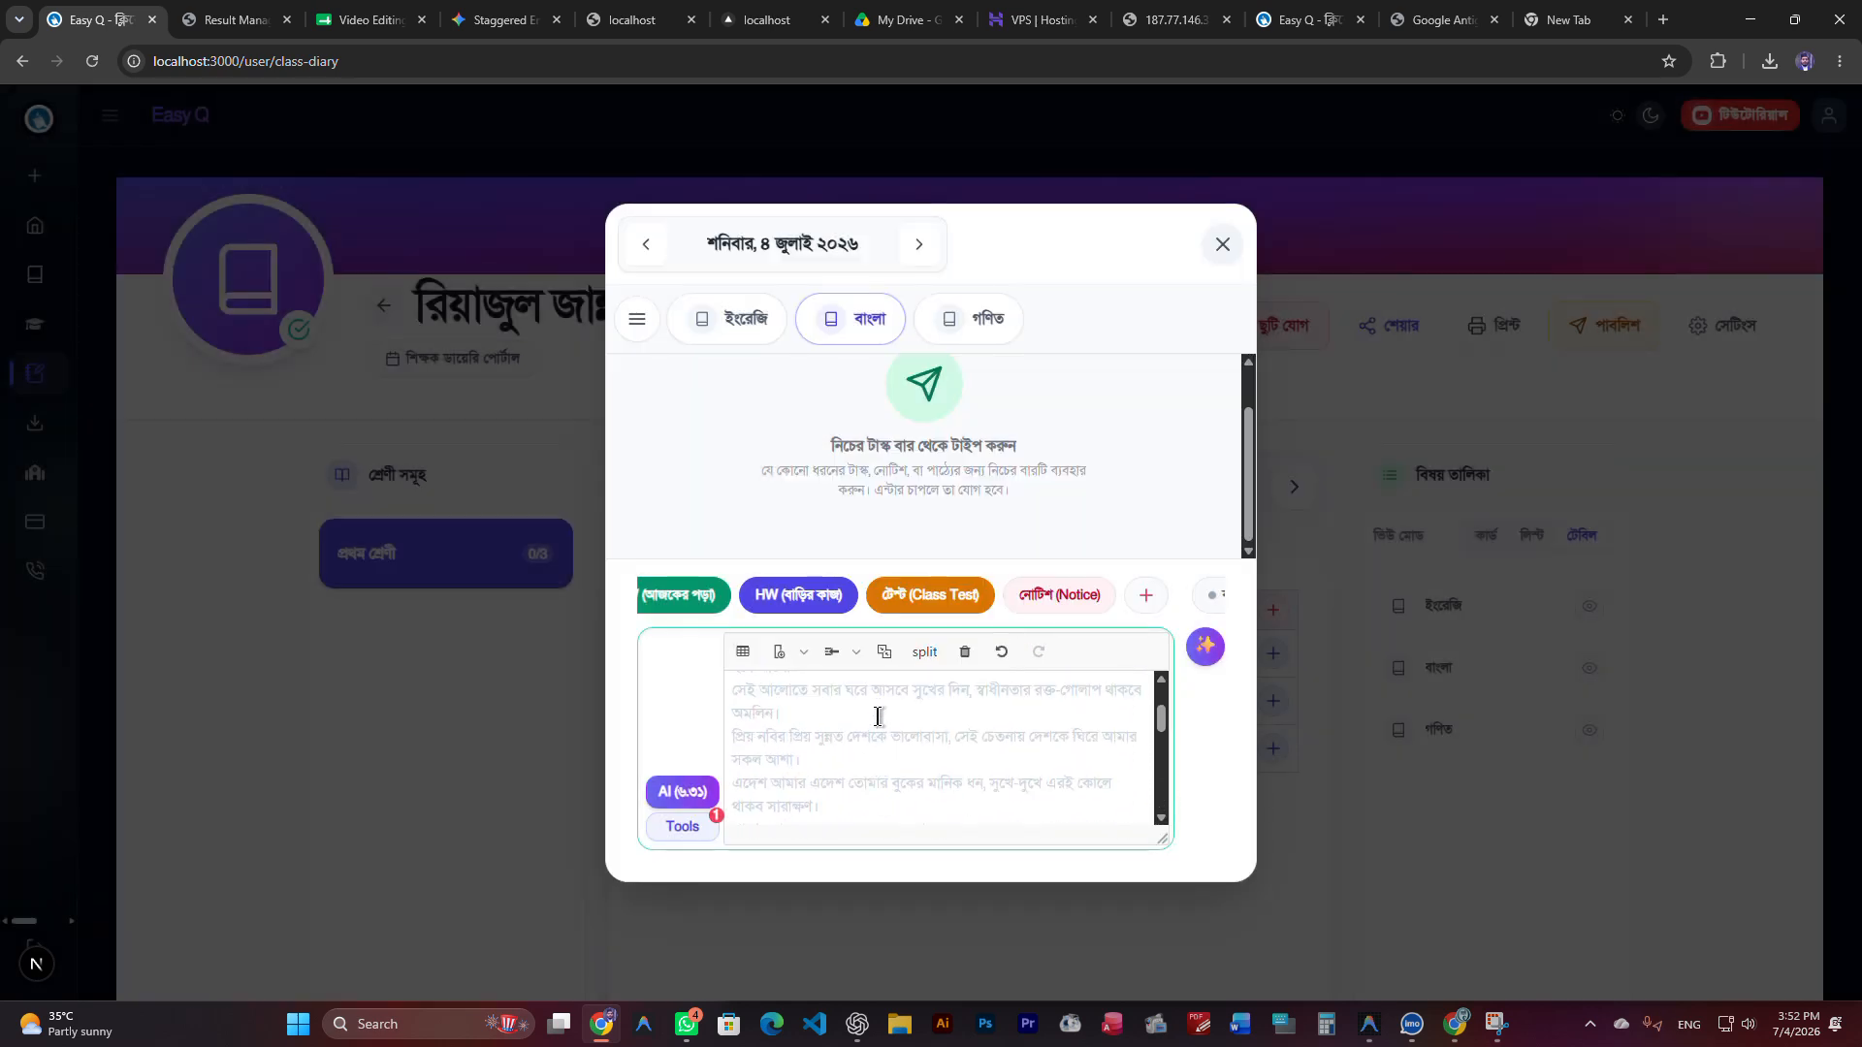
{"action": "scroll", "coordinate": [889, 755], "scroll_direction": "down", "scroll_amount": 10}
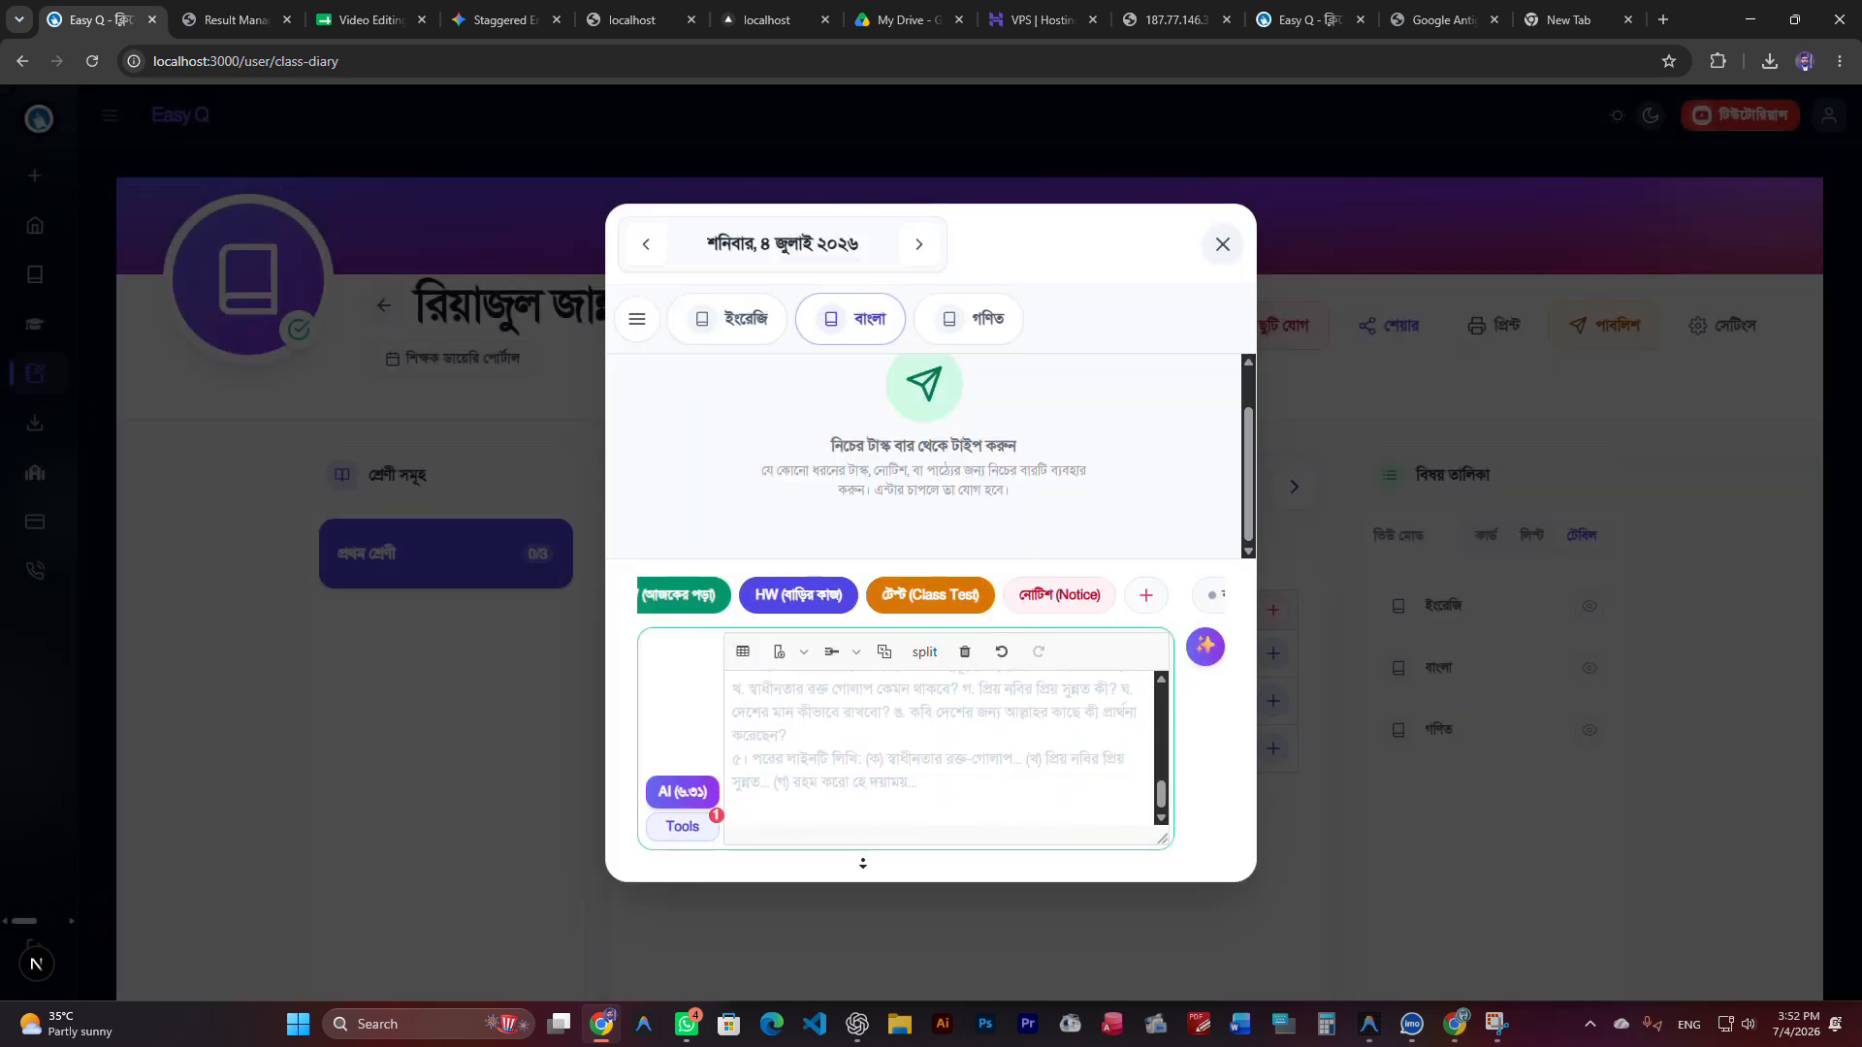
{"action": "scroll", "coordinate": [867, 791], "scroll_direction": "up", "scroll_amount": 5}
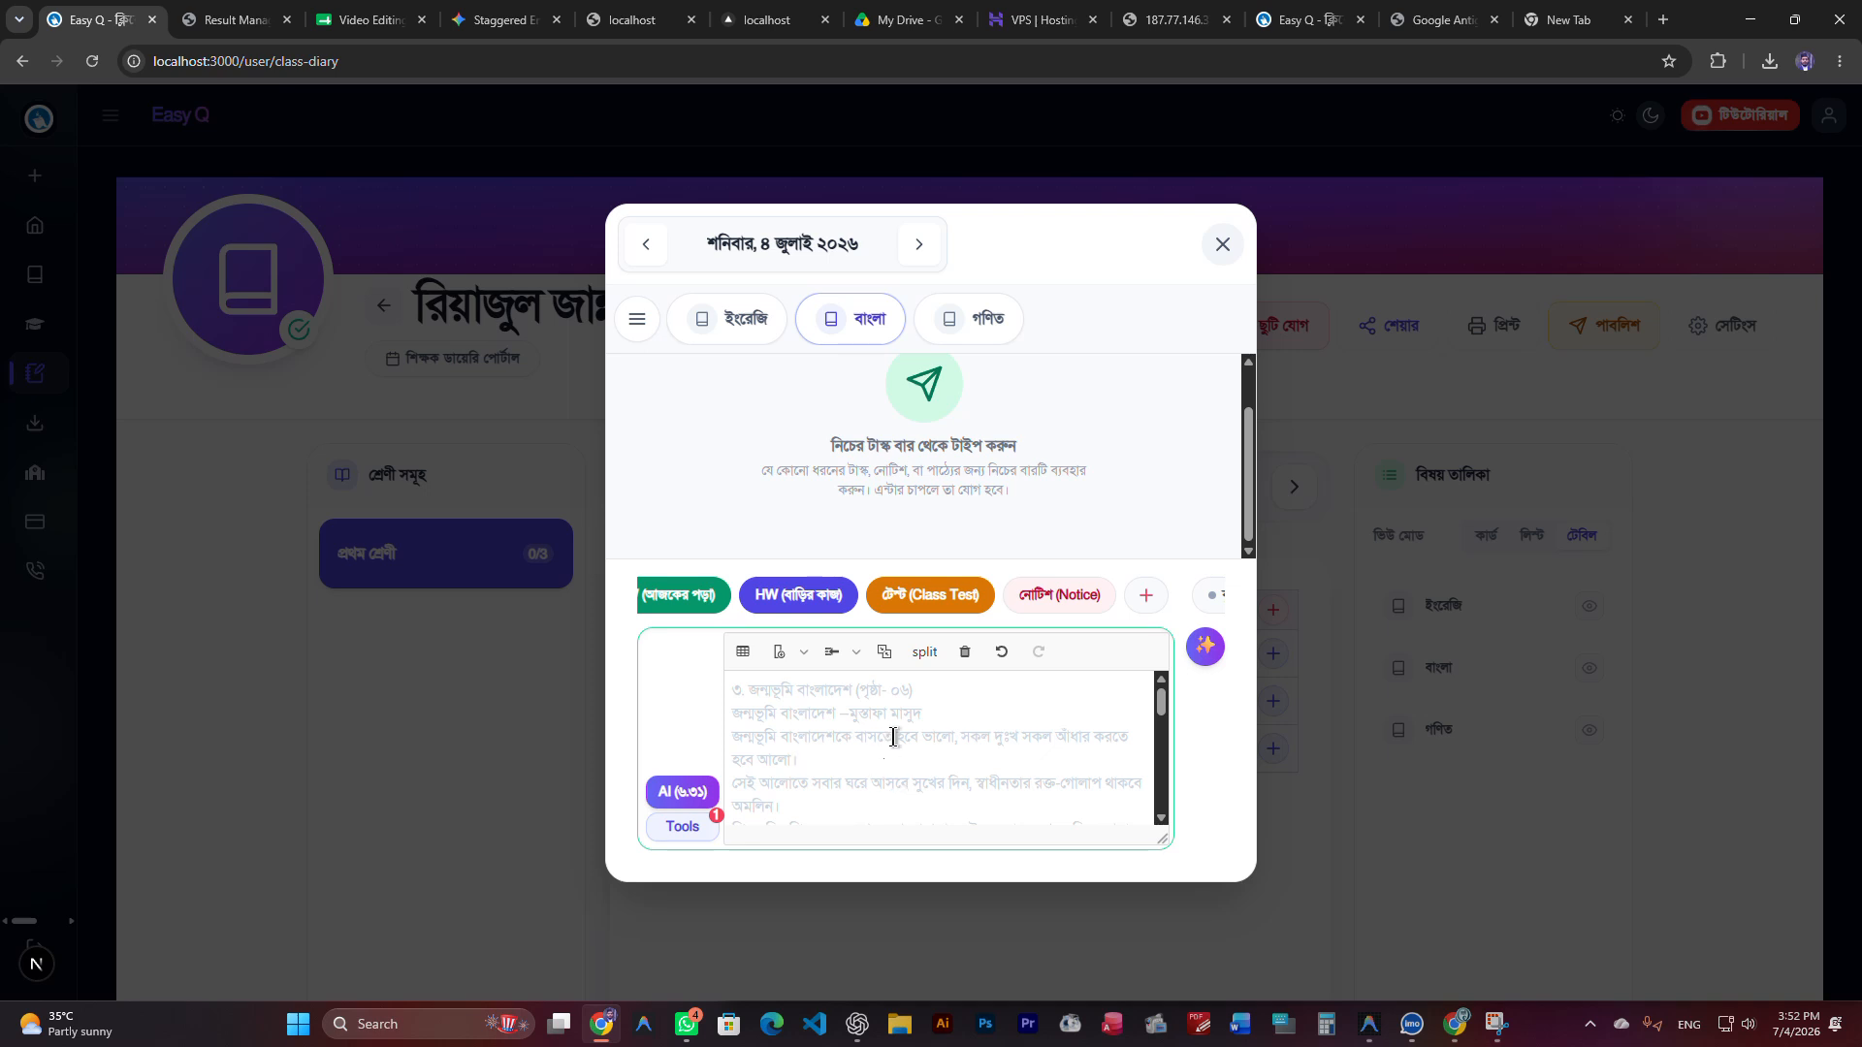
{"action": "scroll", "coordinate": [960, 737], "scroll_direction": "down", "scroll_amount": 1}
{"action": "scroll", "coordinate": [923, 770], "scroll_direction": "down", "scroll_amount": 5}
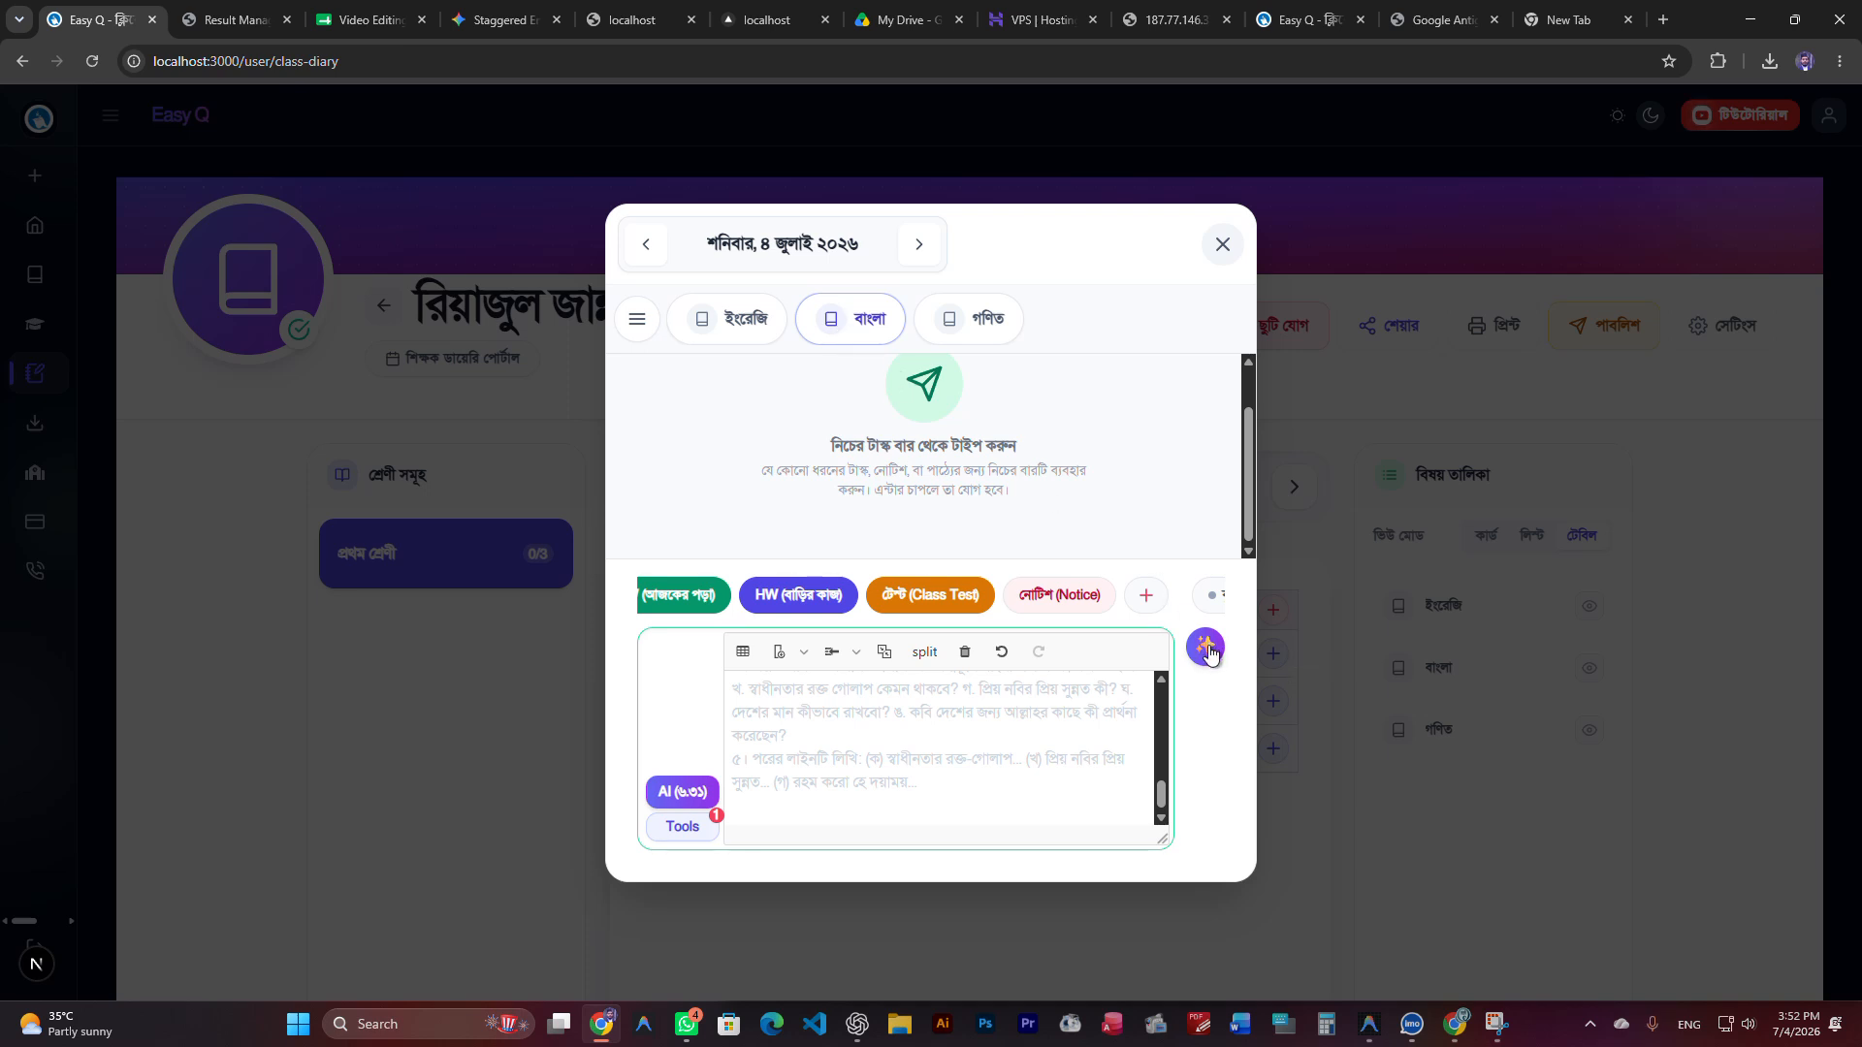
{"action": "left_click", "coordinate": [1207, 650]}
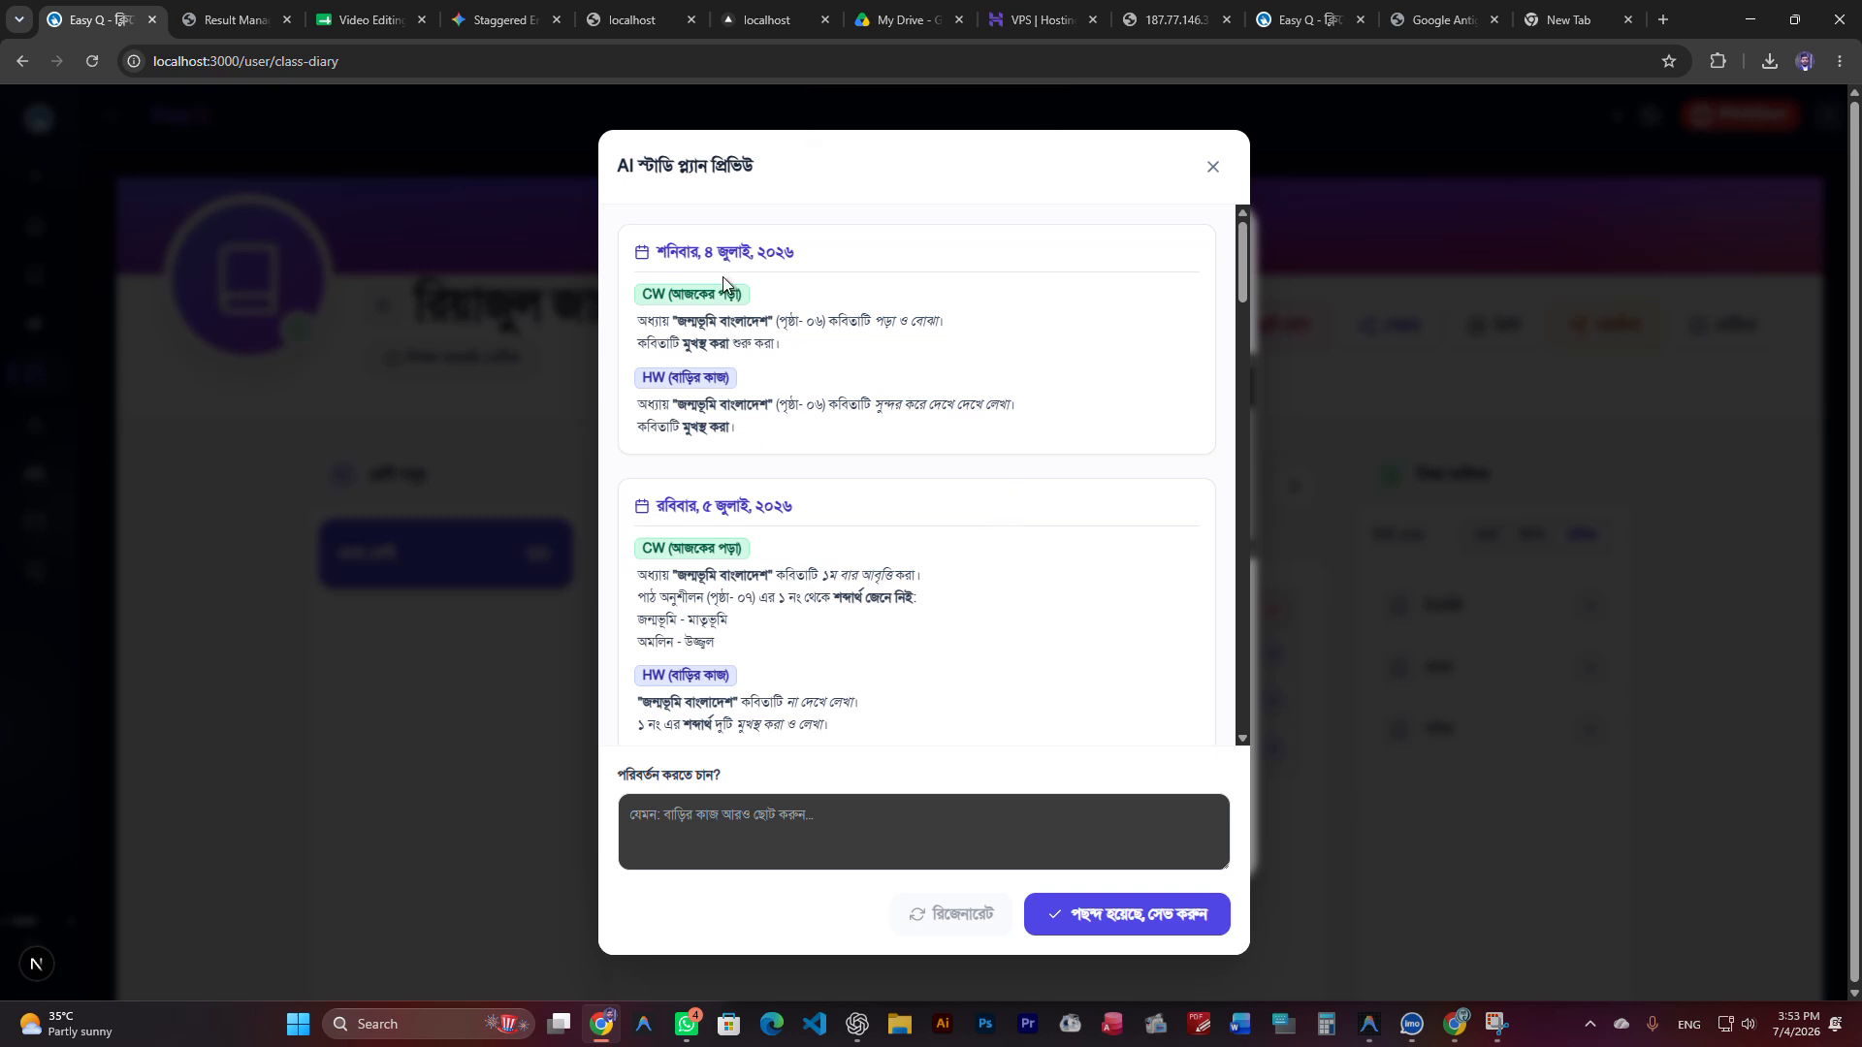
Review the AI study plan preview day by day, from 4 July through 16 July 2026
{"action": "scroll", "coordinate": [756, 366], "scroll_direction": "down", "scroll_amount": 1}
{"action": "scroll", "coordinate": [755, 366], "scroll_direction": "down", "scroll_amount": 1}
{"action": "scroll", "coordinate": [684, 290], "scroll_direction": "up", "scroll_amount": 2}
{"action": "scroll", "coordinate": [679, 392], "scroll_direction": "down", "scroll_amount": 2}
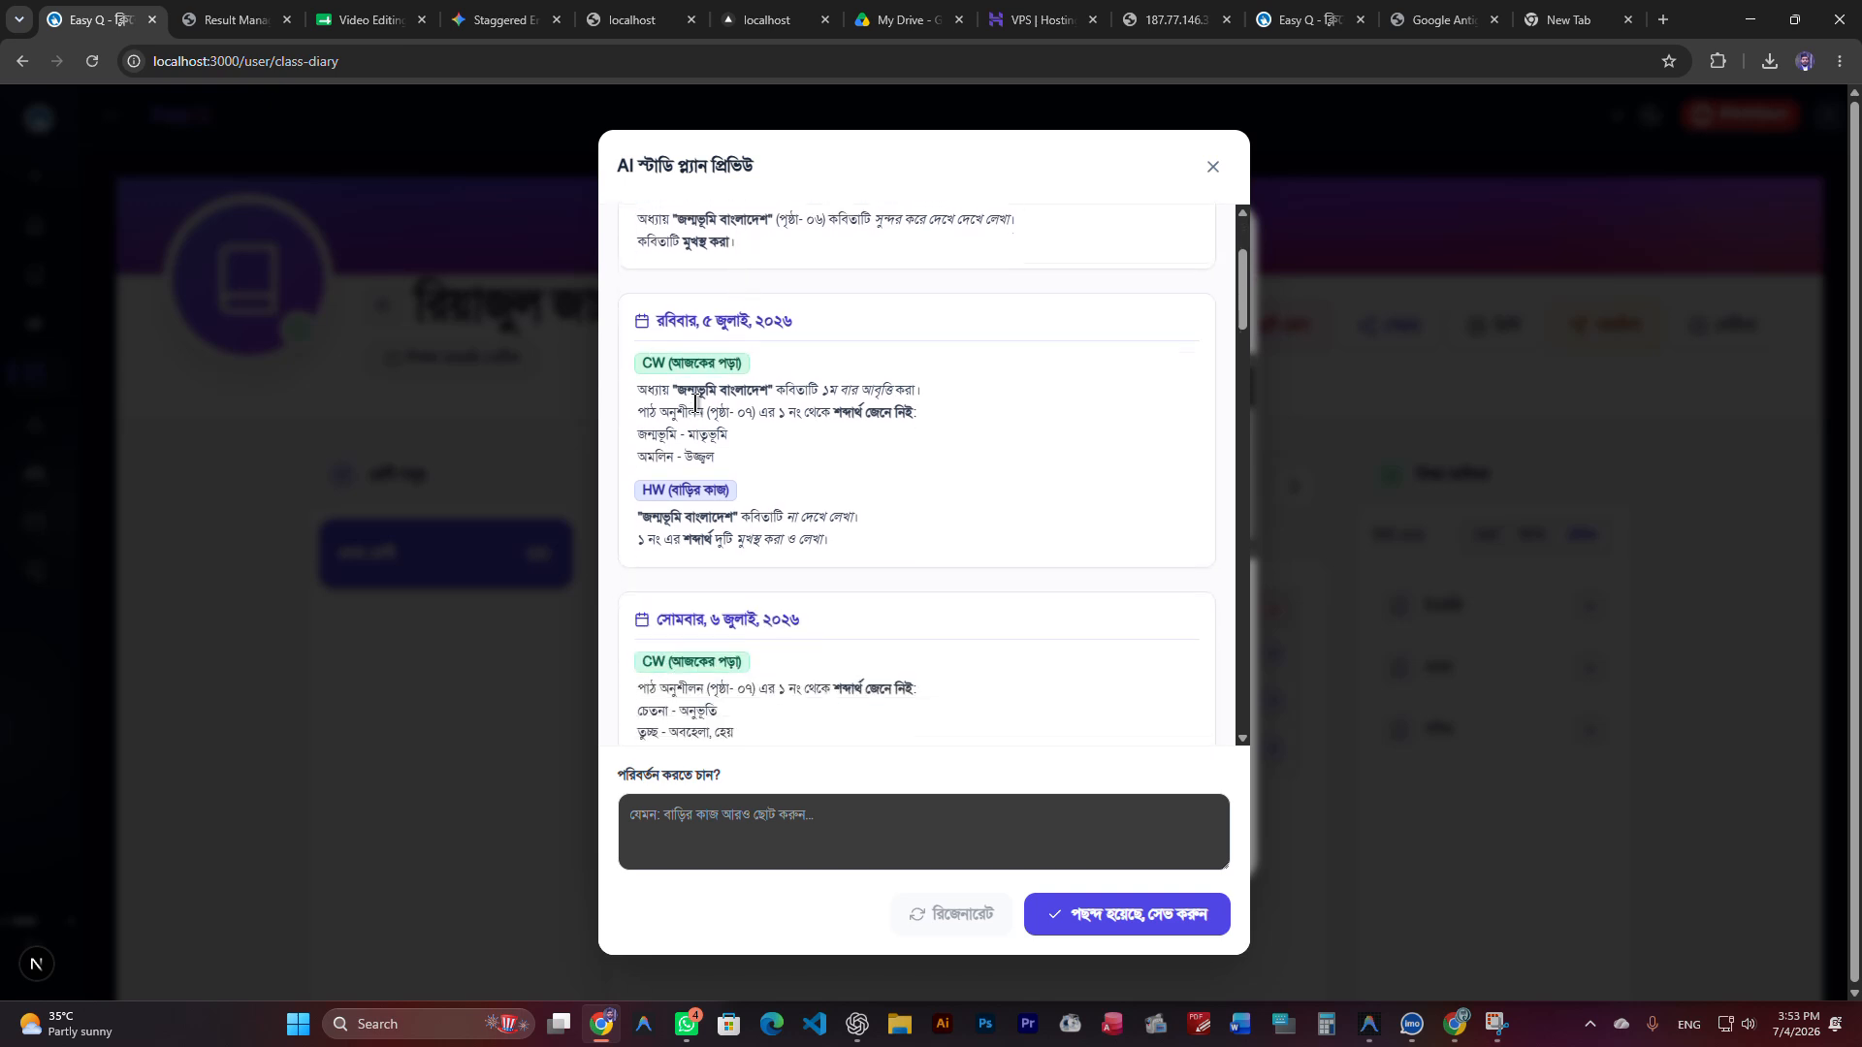
{"action": "scroll", "coordinate": [704, 405], "scroll_direction": "down", "scroll_amount": 2}
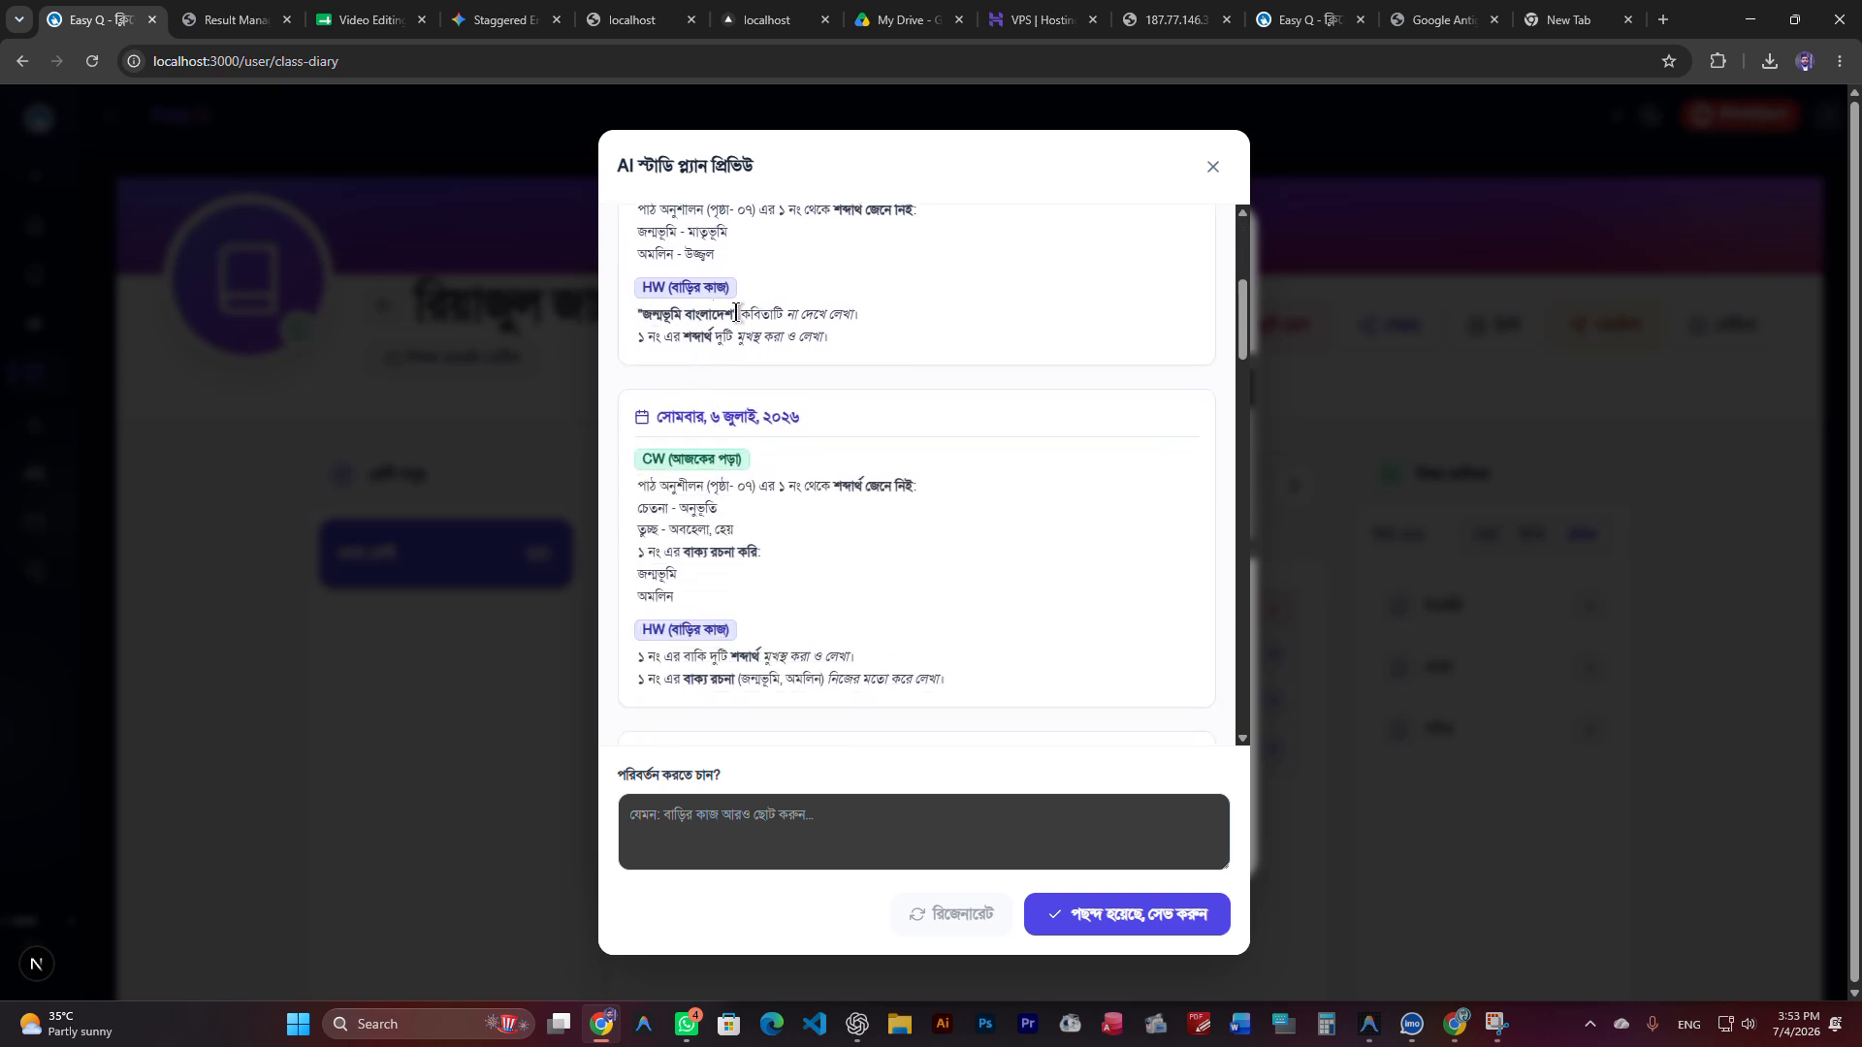
{"action": "scroll", "coordinate": [715, 388], "scroll_direction": "down", "scroll_amount": 5}
{"action": "scroll", "coordinate": [734, 617], "scroll_direction": "down", "scroll_amount": 7}
{"action": "scroll", "coordinate": [752, 622], "scroll_direction": "down", "scroll_amount": 7}
{"action": "scroll", "coordinate": [791, 640], "scroll_direction": "down", "scroll_amount": 7}
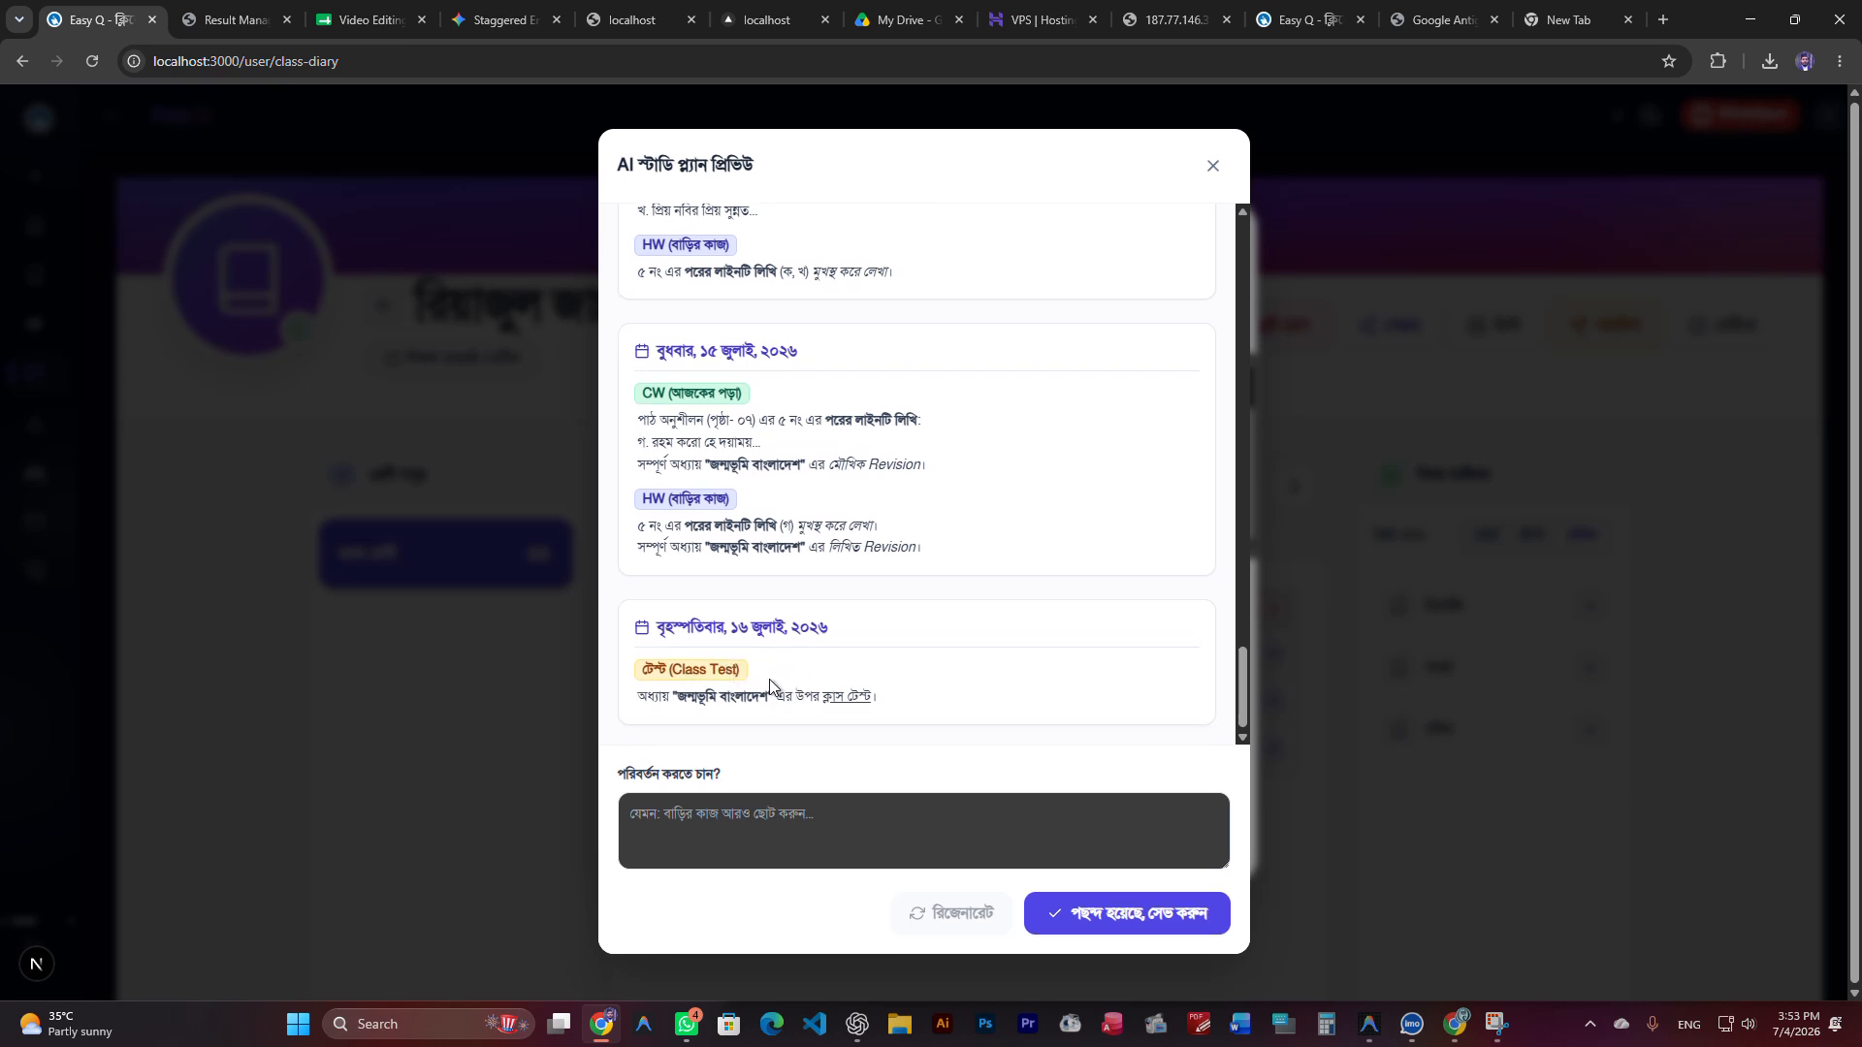
{"action": "scroll", "coordinate": [795, 566], "scroll_direction": "up", "scroll_amount": 2}
{"action": "scroll", "coordinate": [795, 566], "scroll_direction": "up", "scroll_amount": 3}
{"action": "scroll", "coordinate": [776, 531], "scroll_direction": "down", "scroll_amount": 5}
Accept the AI study plan without requesting changes and save it to the class diary
{"action": "left_click", "coordinate": [683, 821]}
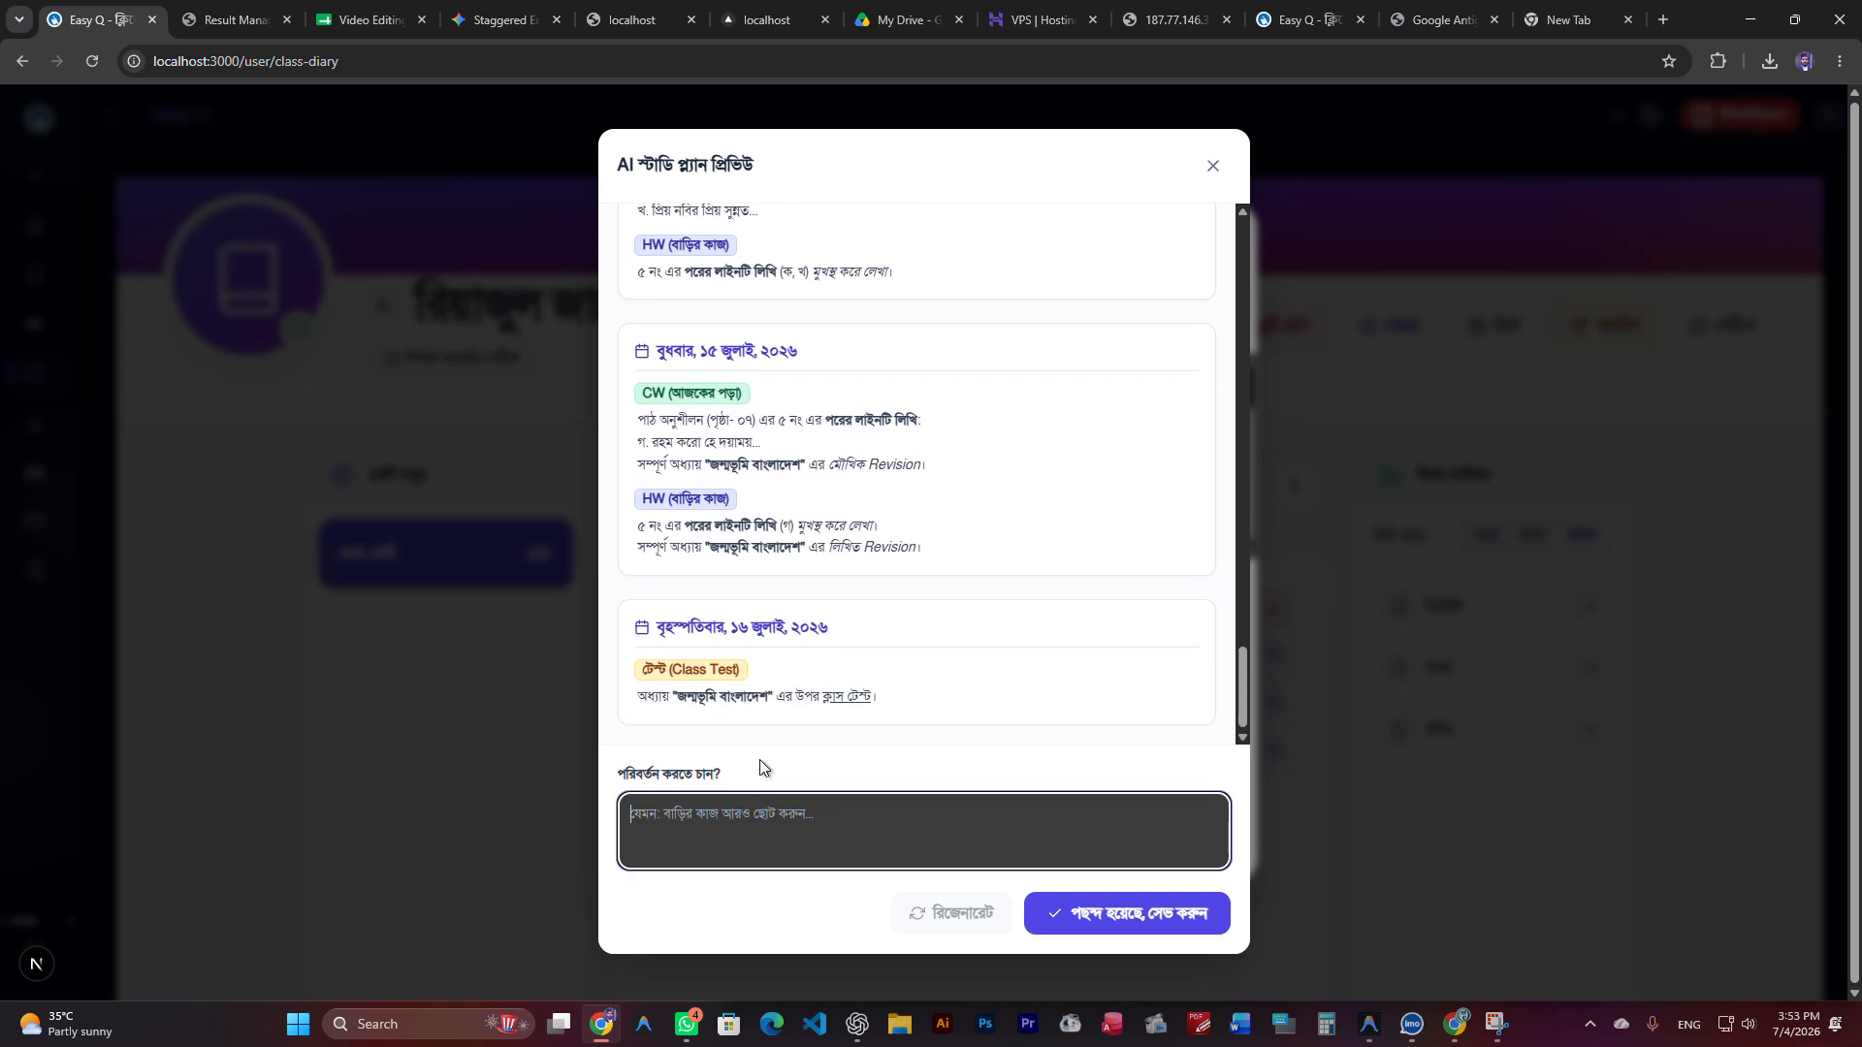
{"action": "scroll", "coordinate": [835, 589], "scroll_direction": "up", "scroll_amount": 4}
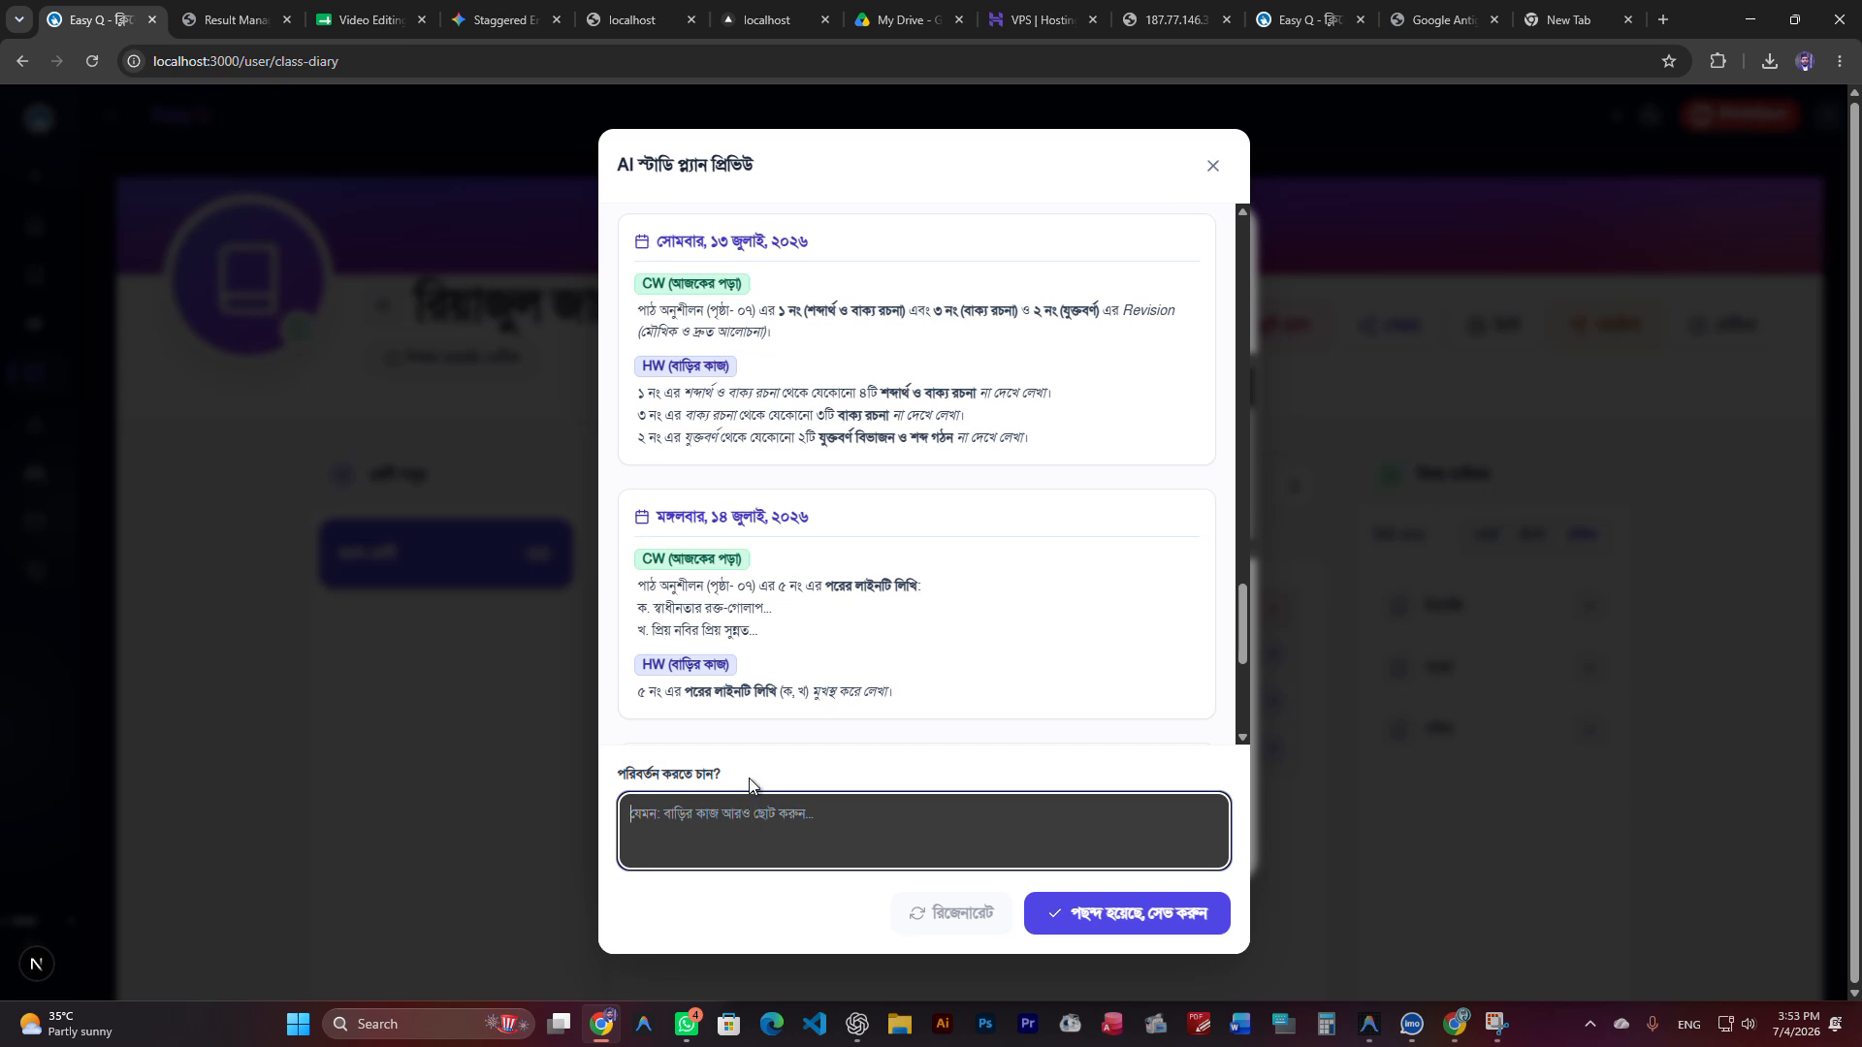
{"action": "scroll", "coordinate": [809, 661], "scroll_direction": "down", "scroll_amount": 1}
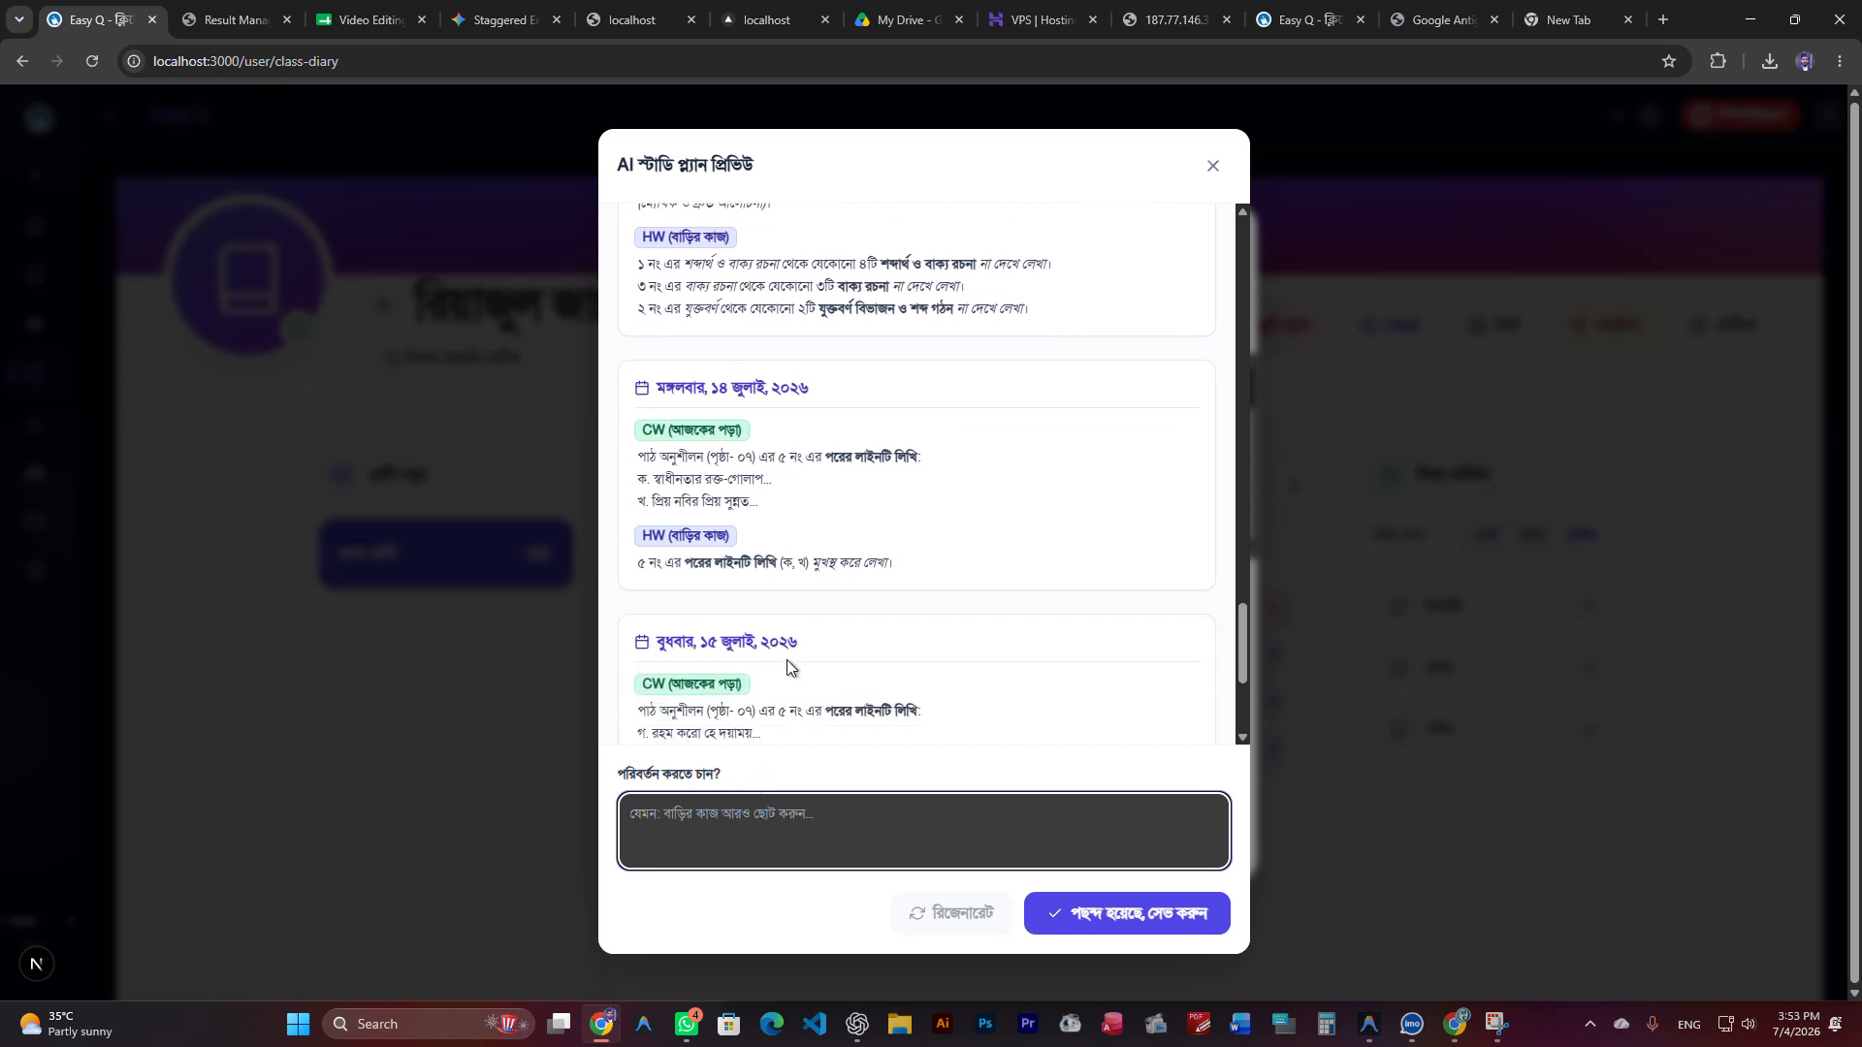
{"action": "scroll", "coordinate": [786, 682], "scroll_direction": "down", "scroll_amount": 3}
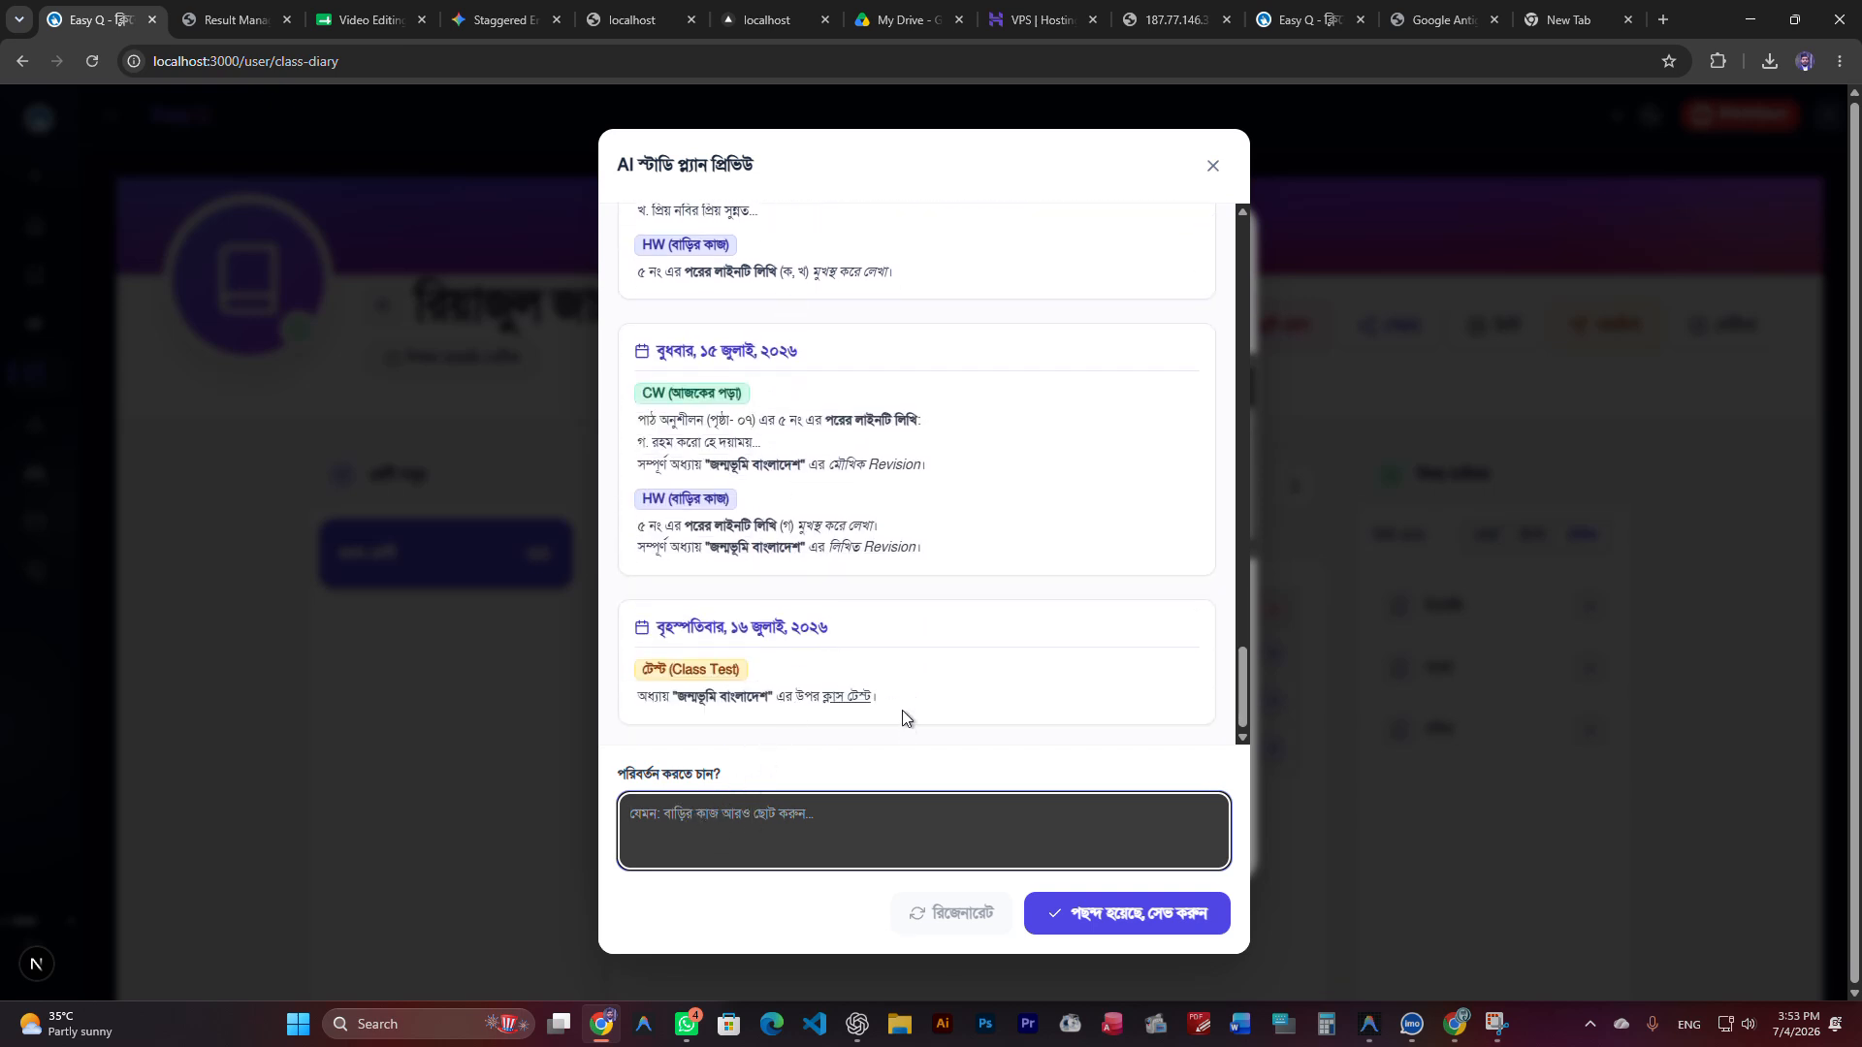
{"action": "scroll", "coordinate": [906, 536], "scroll_direction": "up", "scroll_amount": 1}
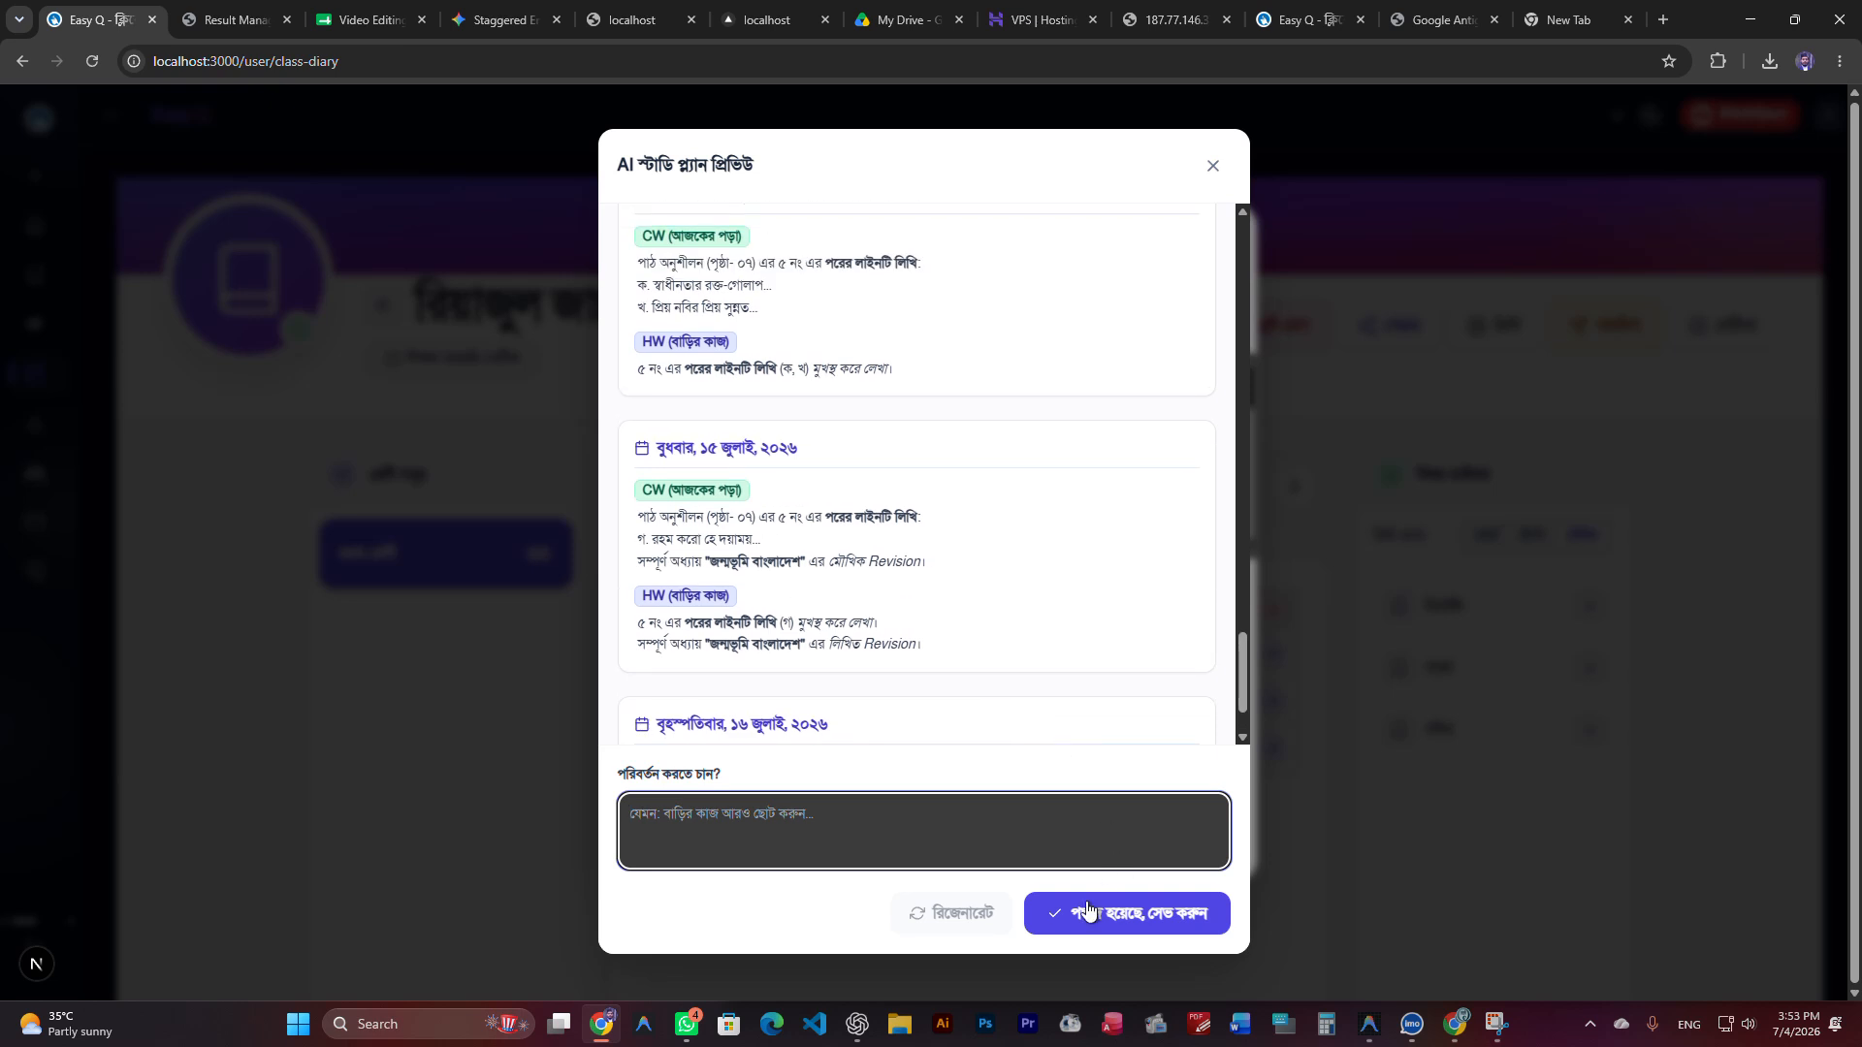
{"action": "left_click", "coordinate": [1125, 921]}
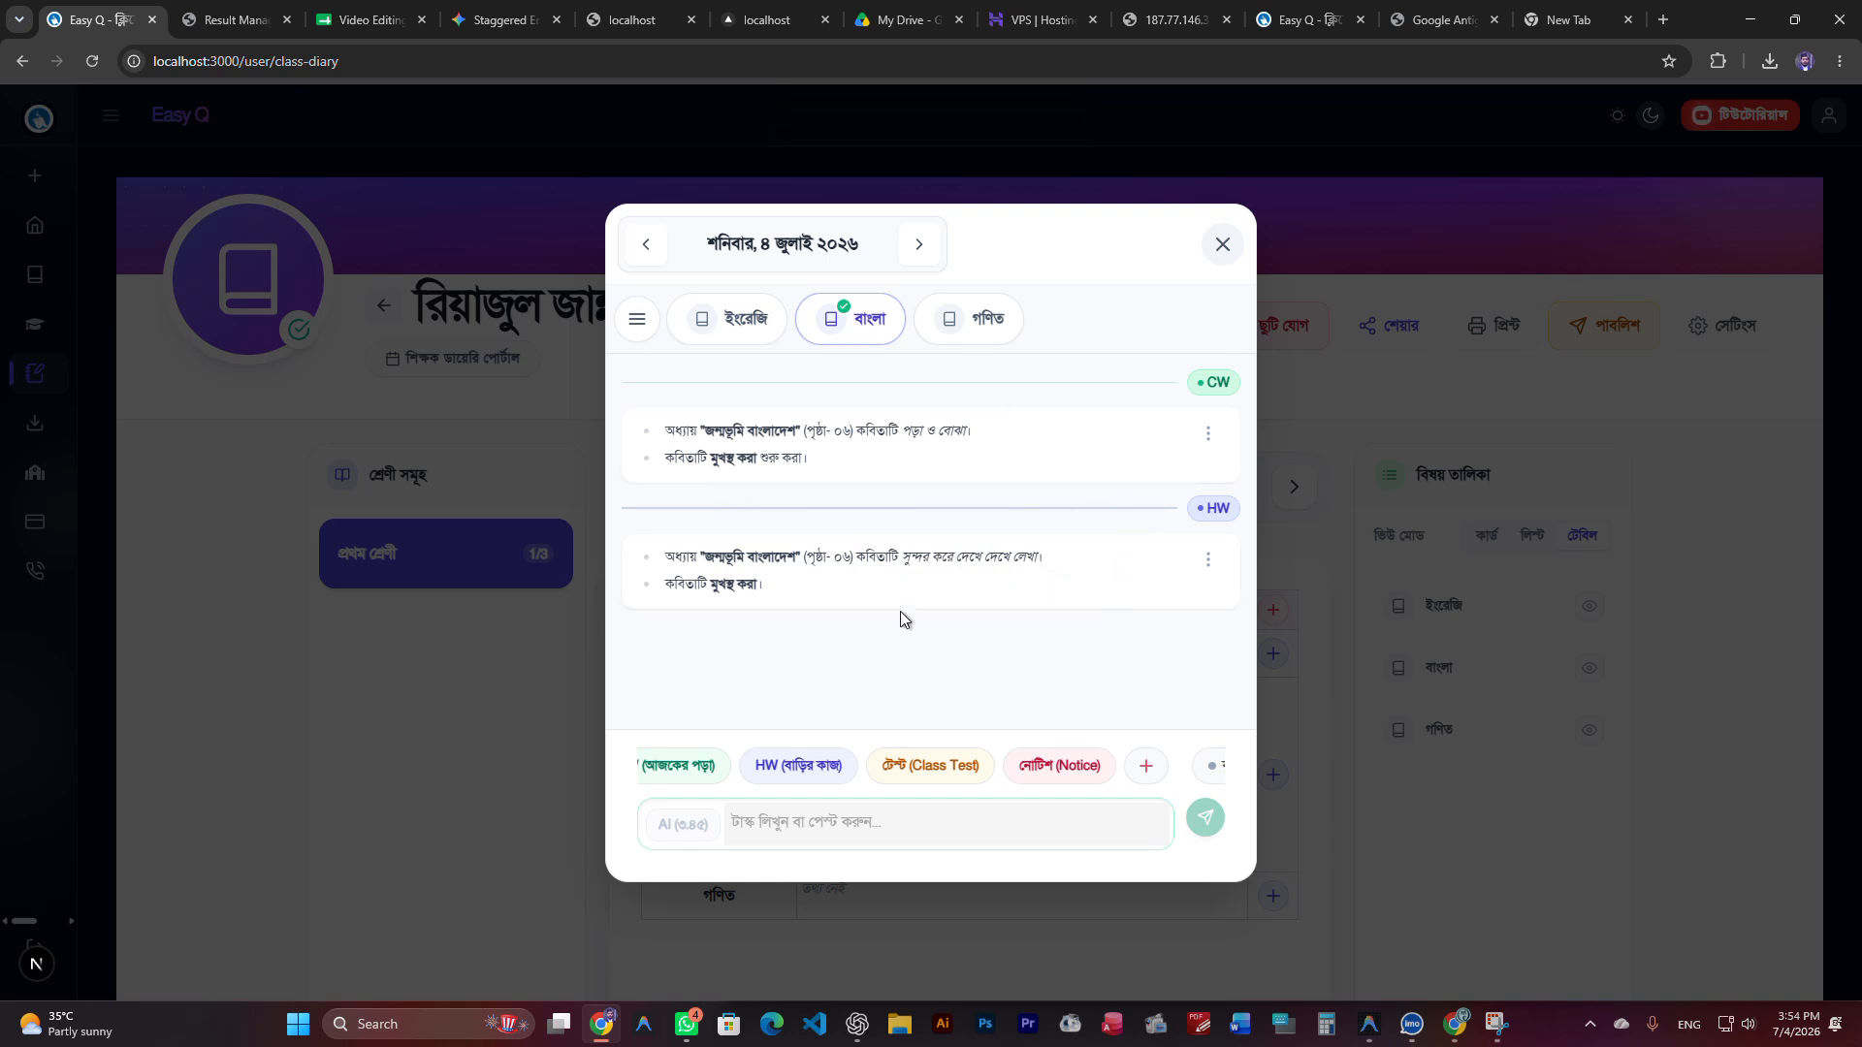
Examine the saved বাংলা tasks day by day from 5 to 11 July 2026, including Friday 10 July
{"action": "left_click", "coordinate": [917, 246]}
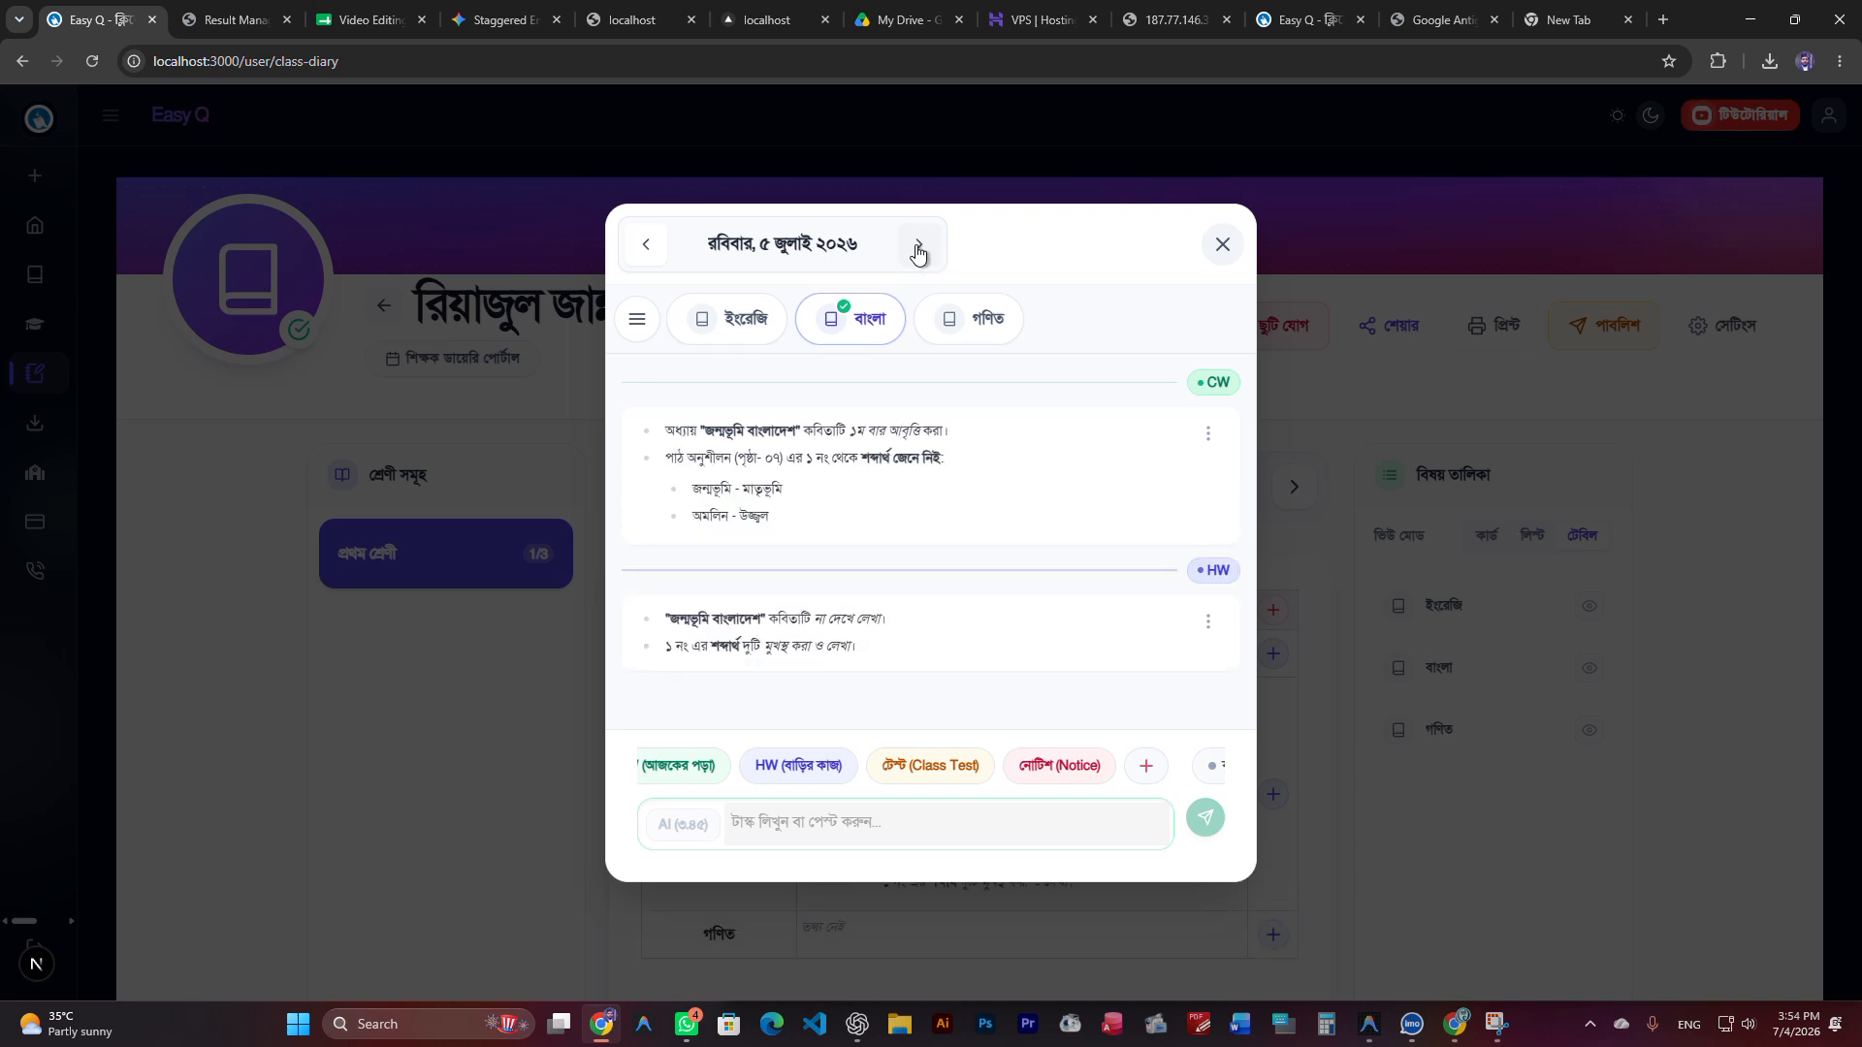
{"action": "left_click", "coordinate": [917, 247]}
{"action": "left_click", "coordinate": [917, 246]}
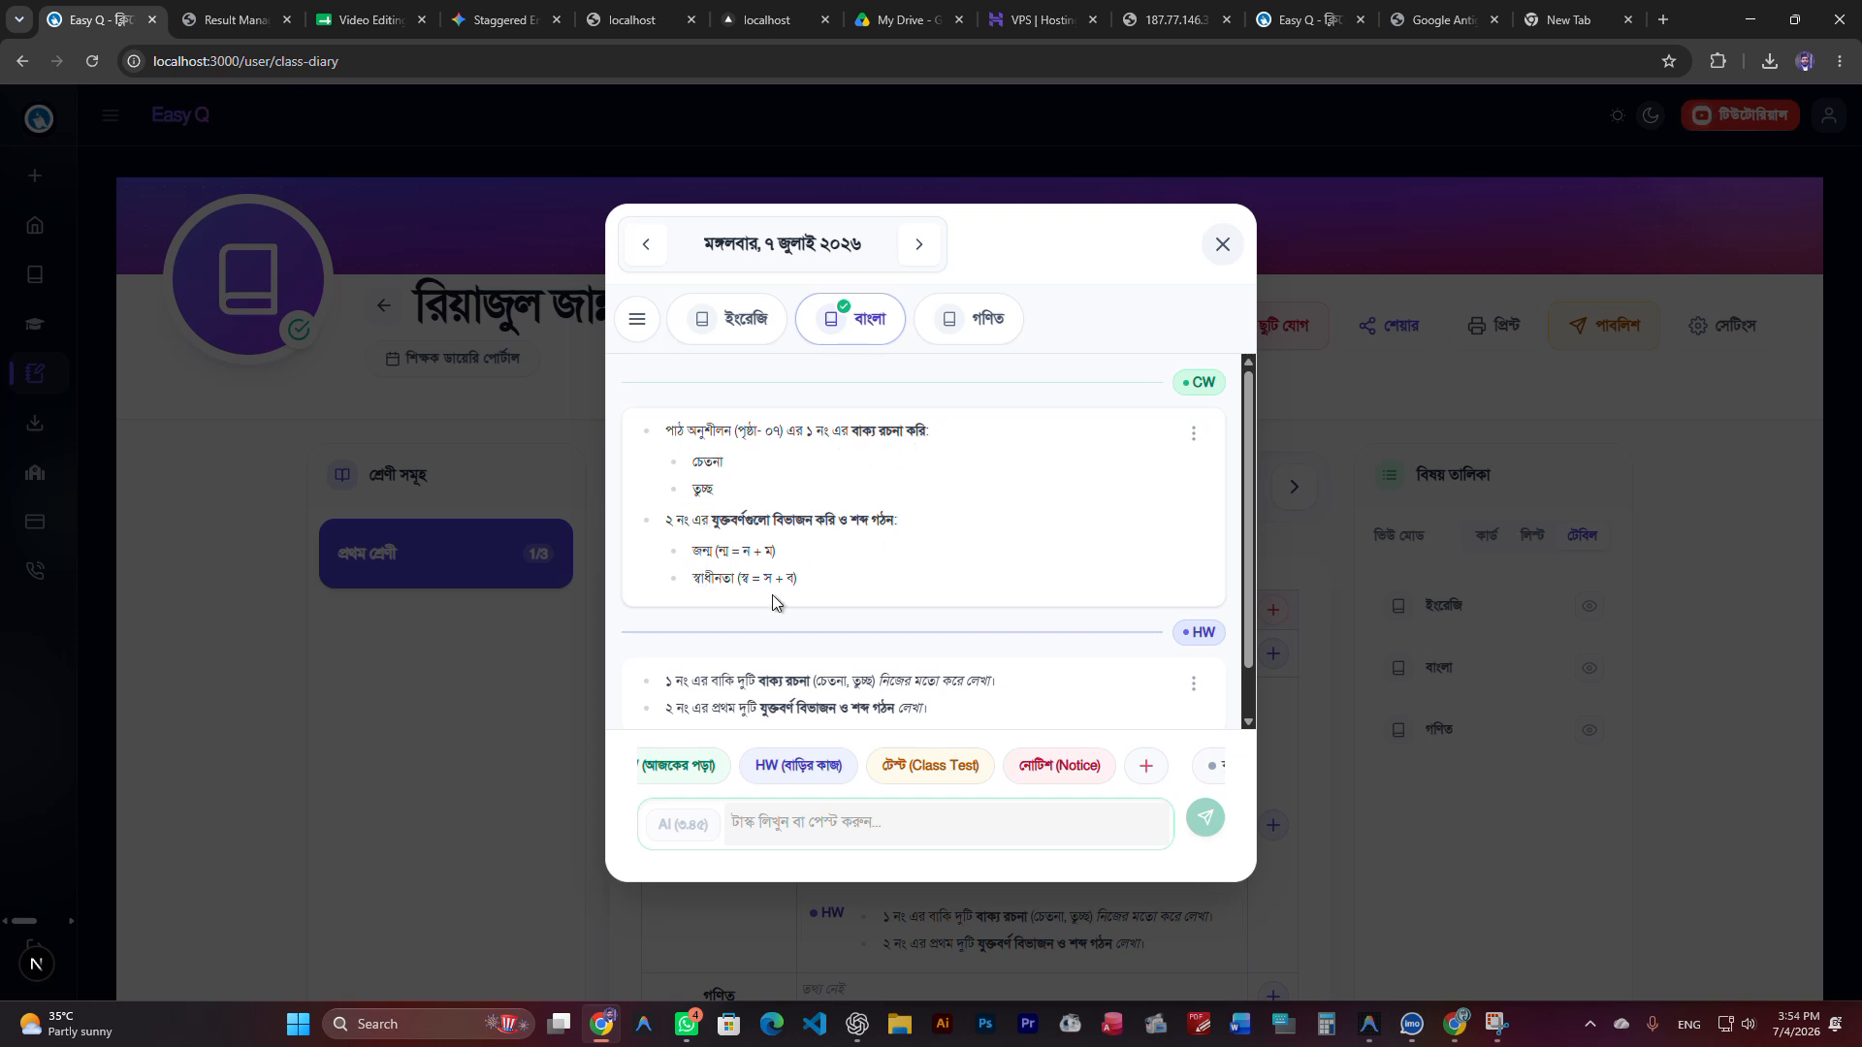
{"action": "left_click", "coordinate": [921, 247]}
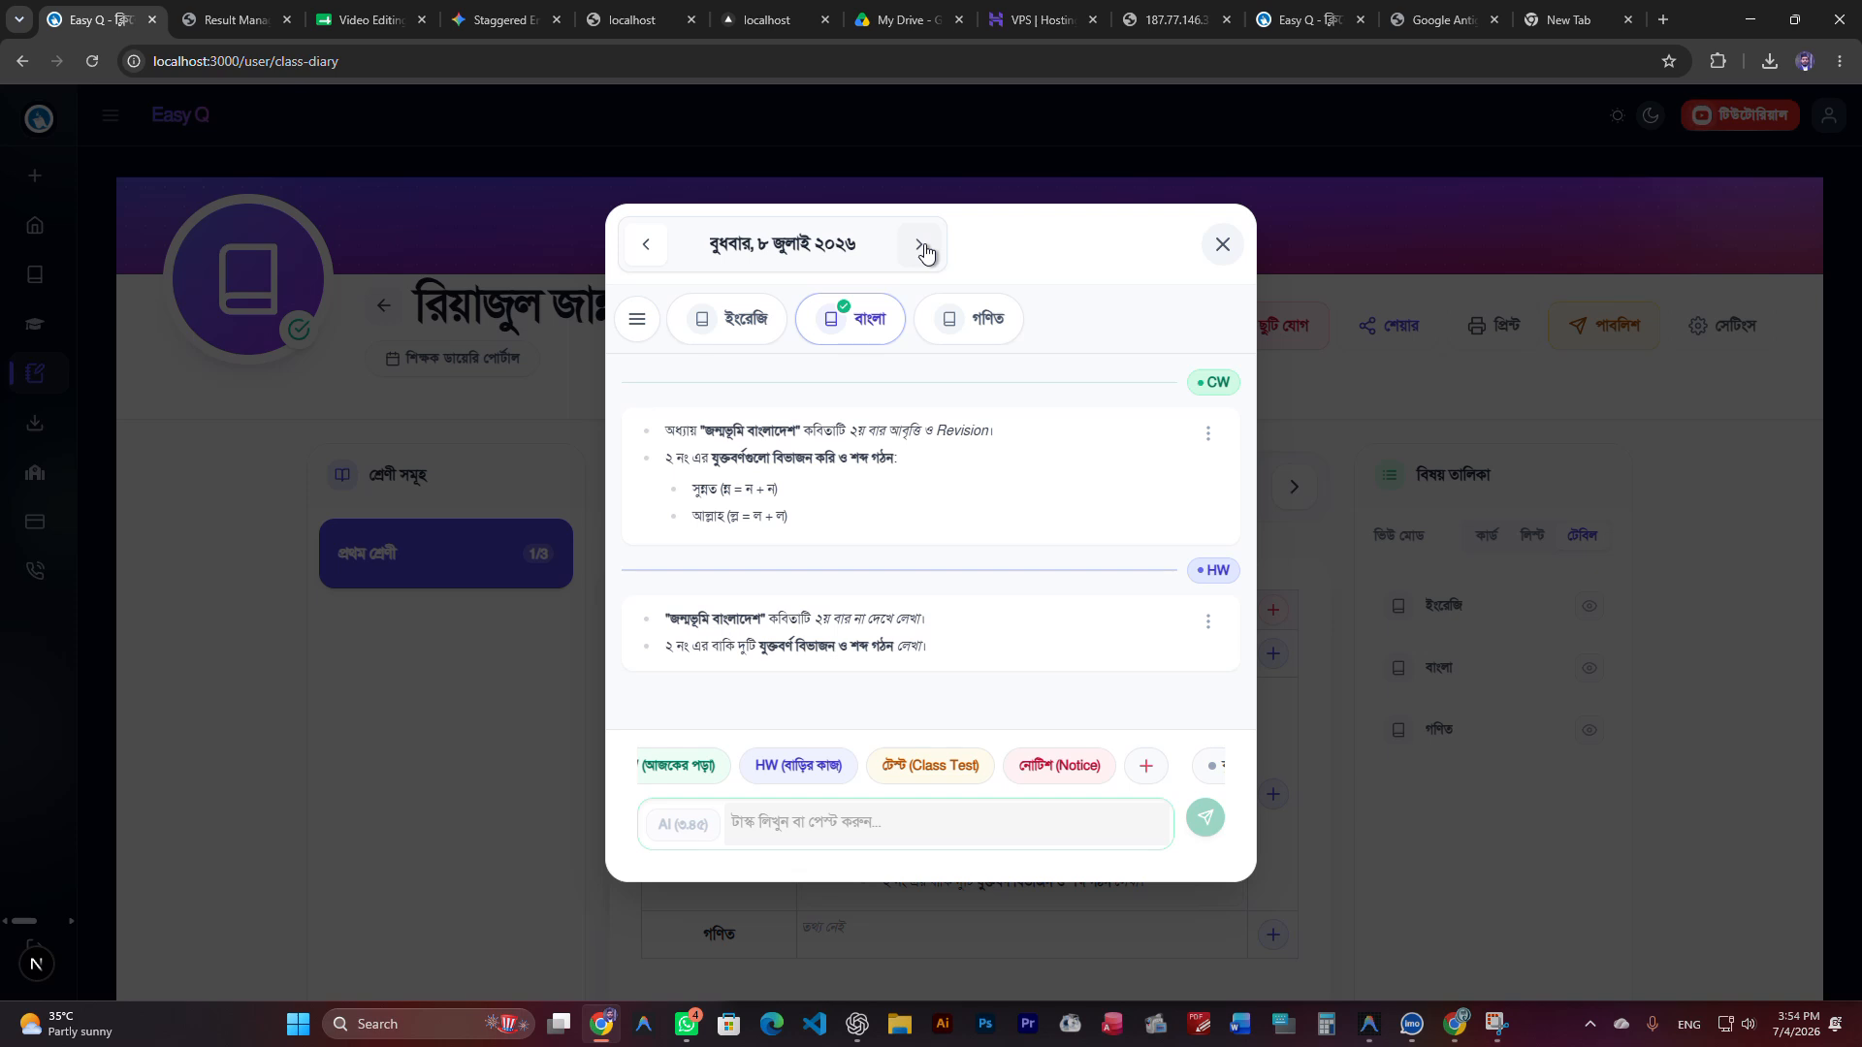
{"action": "left_click", "coordinate": [922, 247]}
{"action": "left_click", "coordinate": [924, 250]}
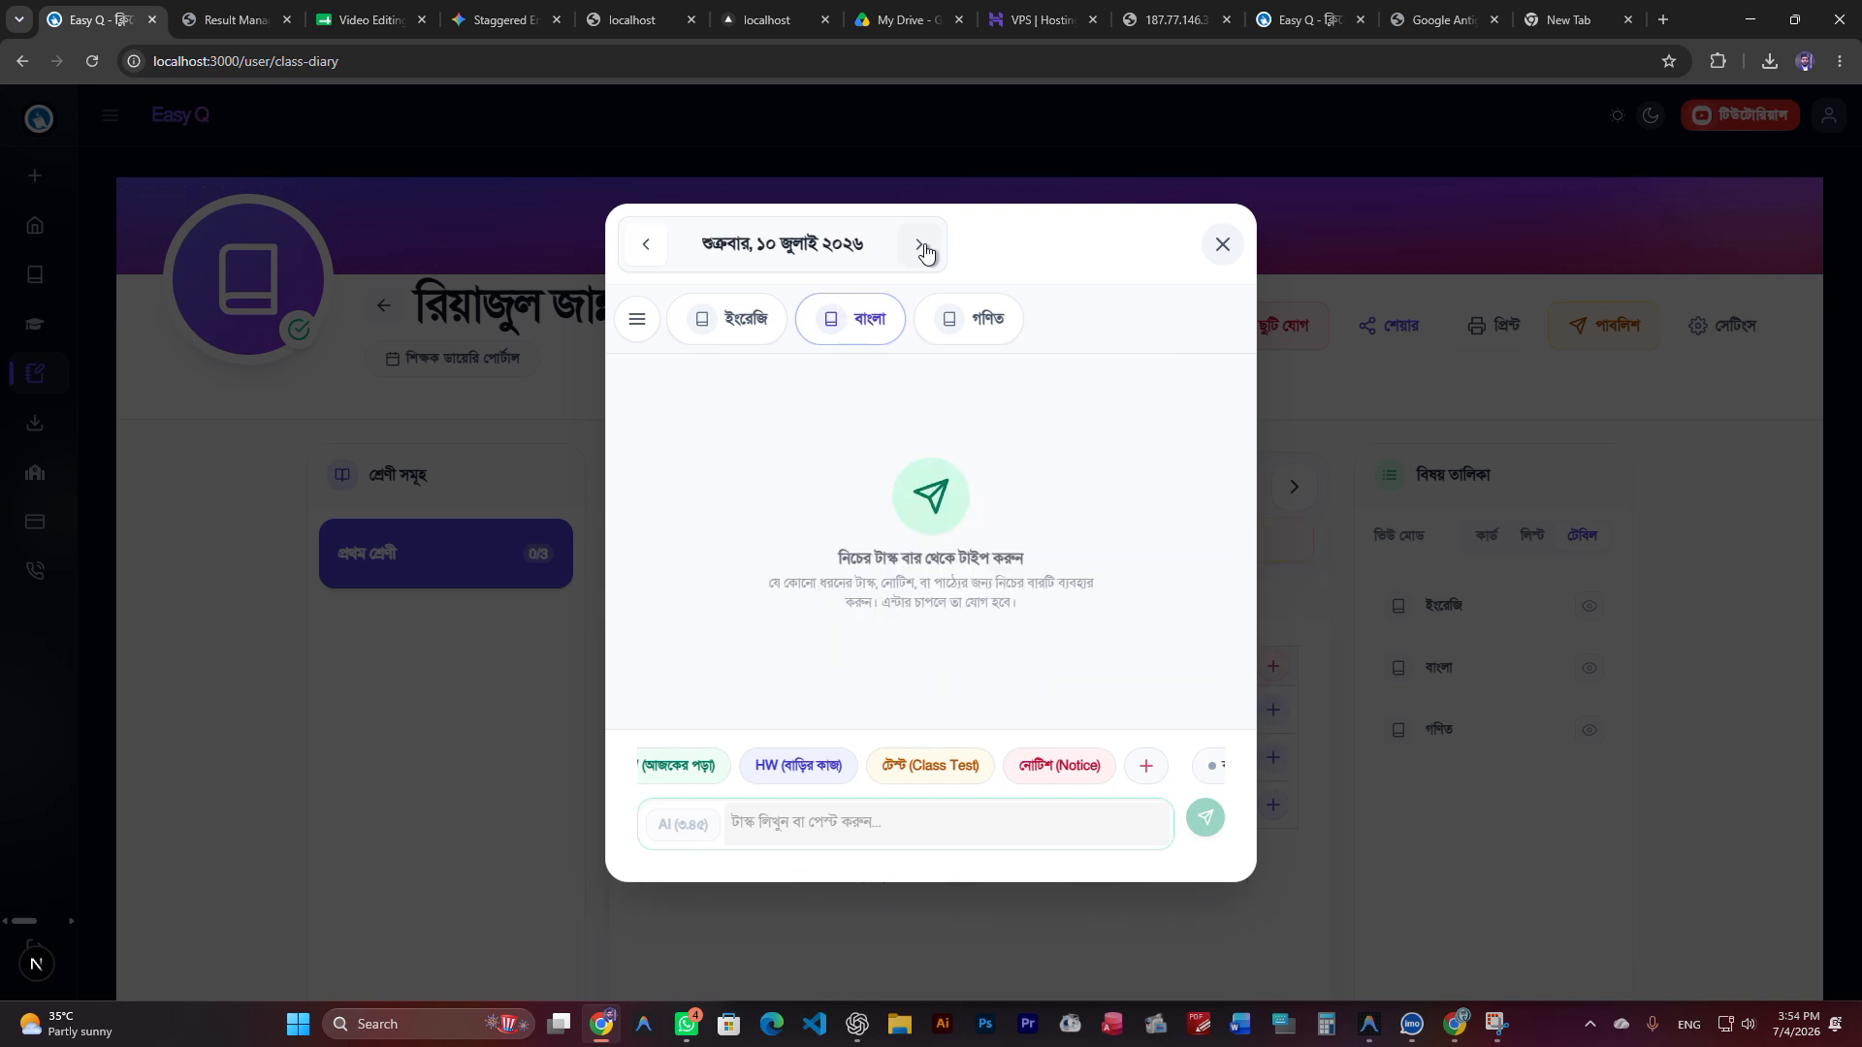
{"action": "left_click", "coordinate": [647, 249]}
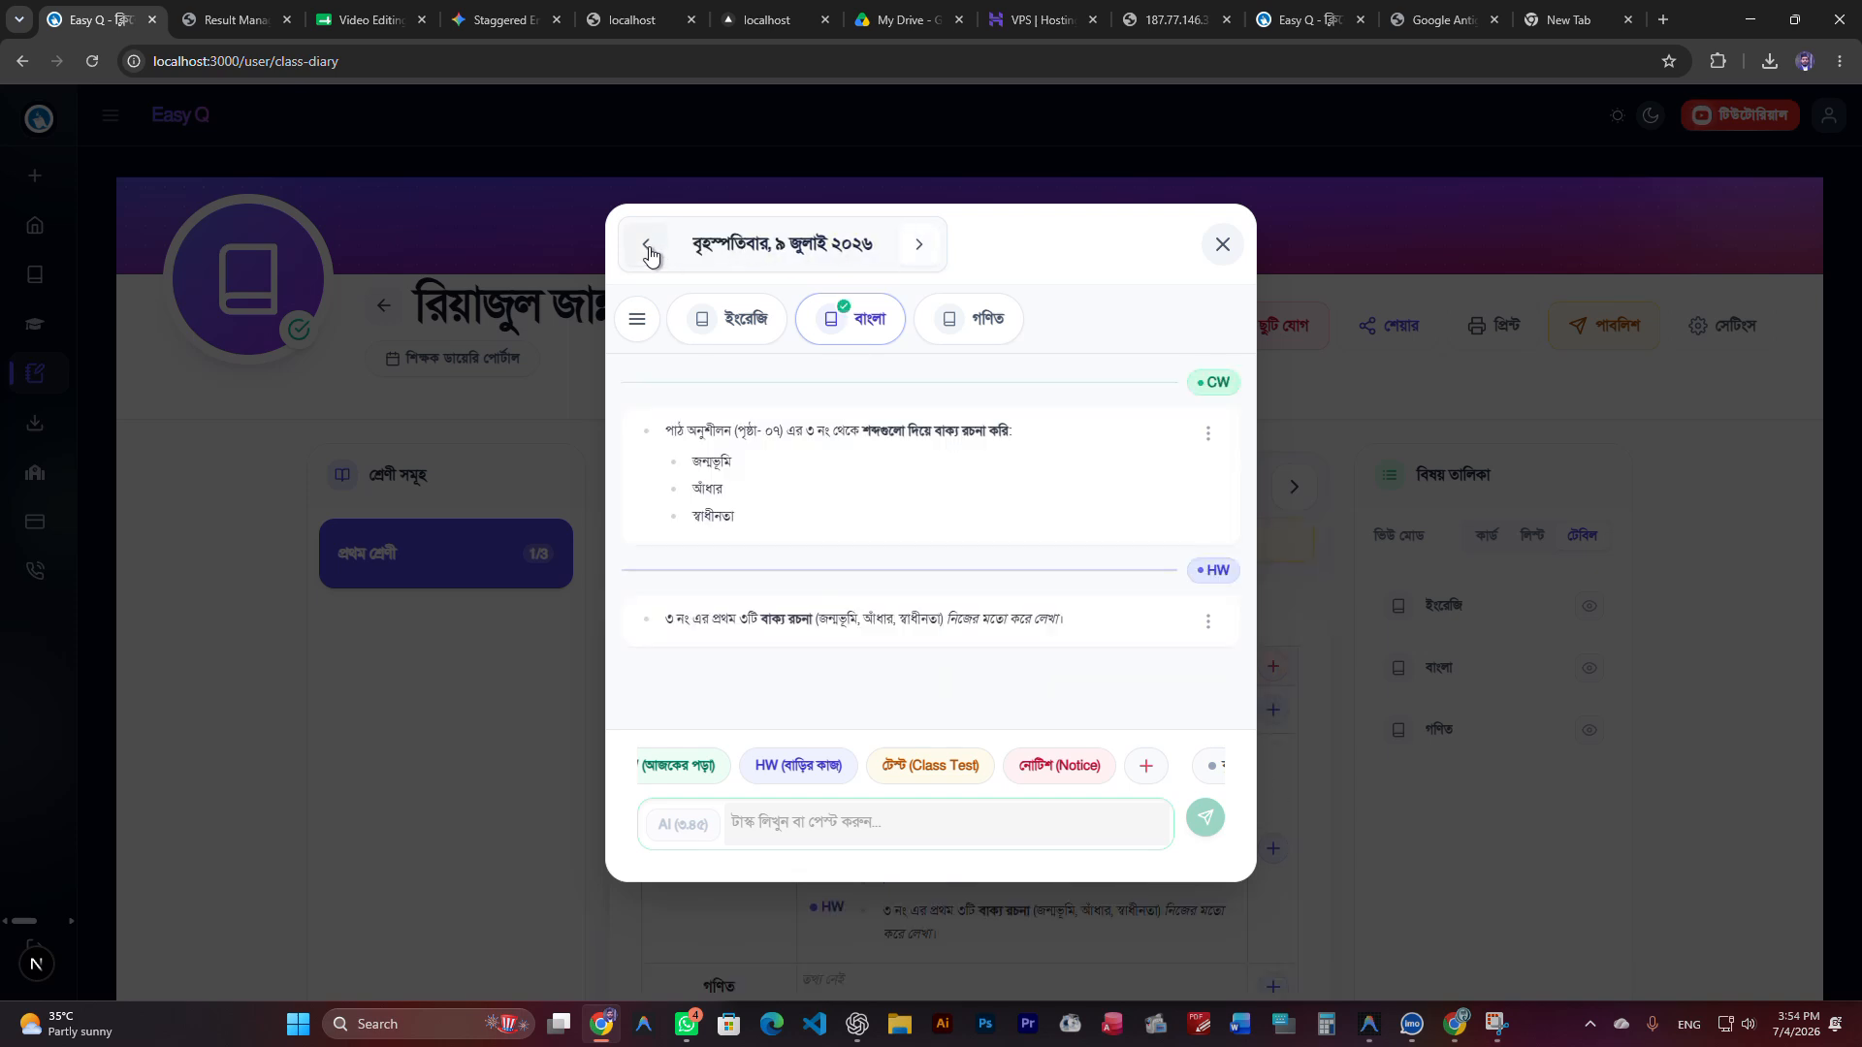
{"action": "left_click", "coordinate": [918, 254]}
{"action": "left_click", "coordinate": [919, 254]}
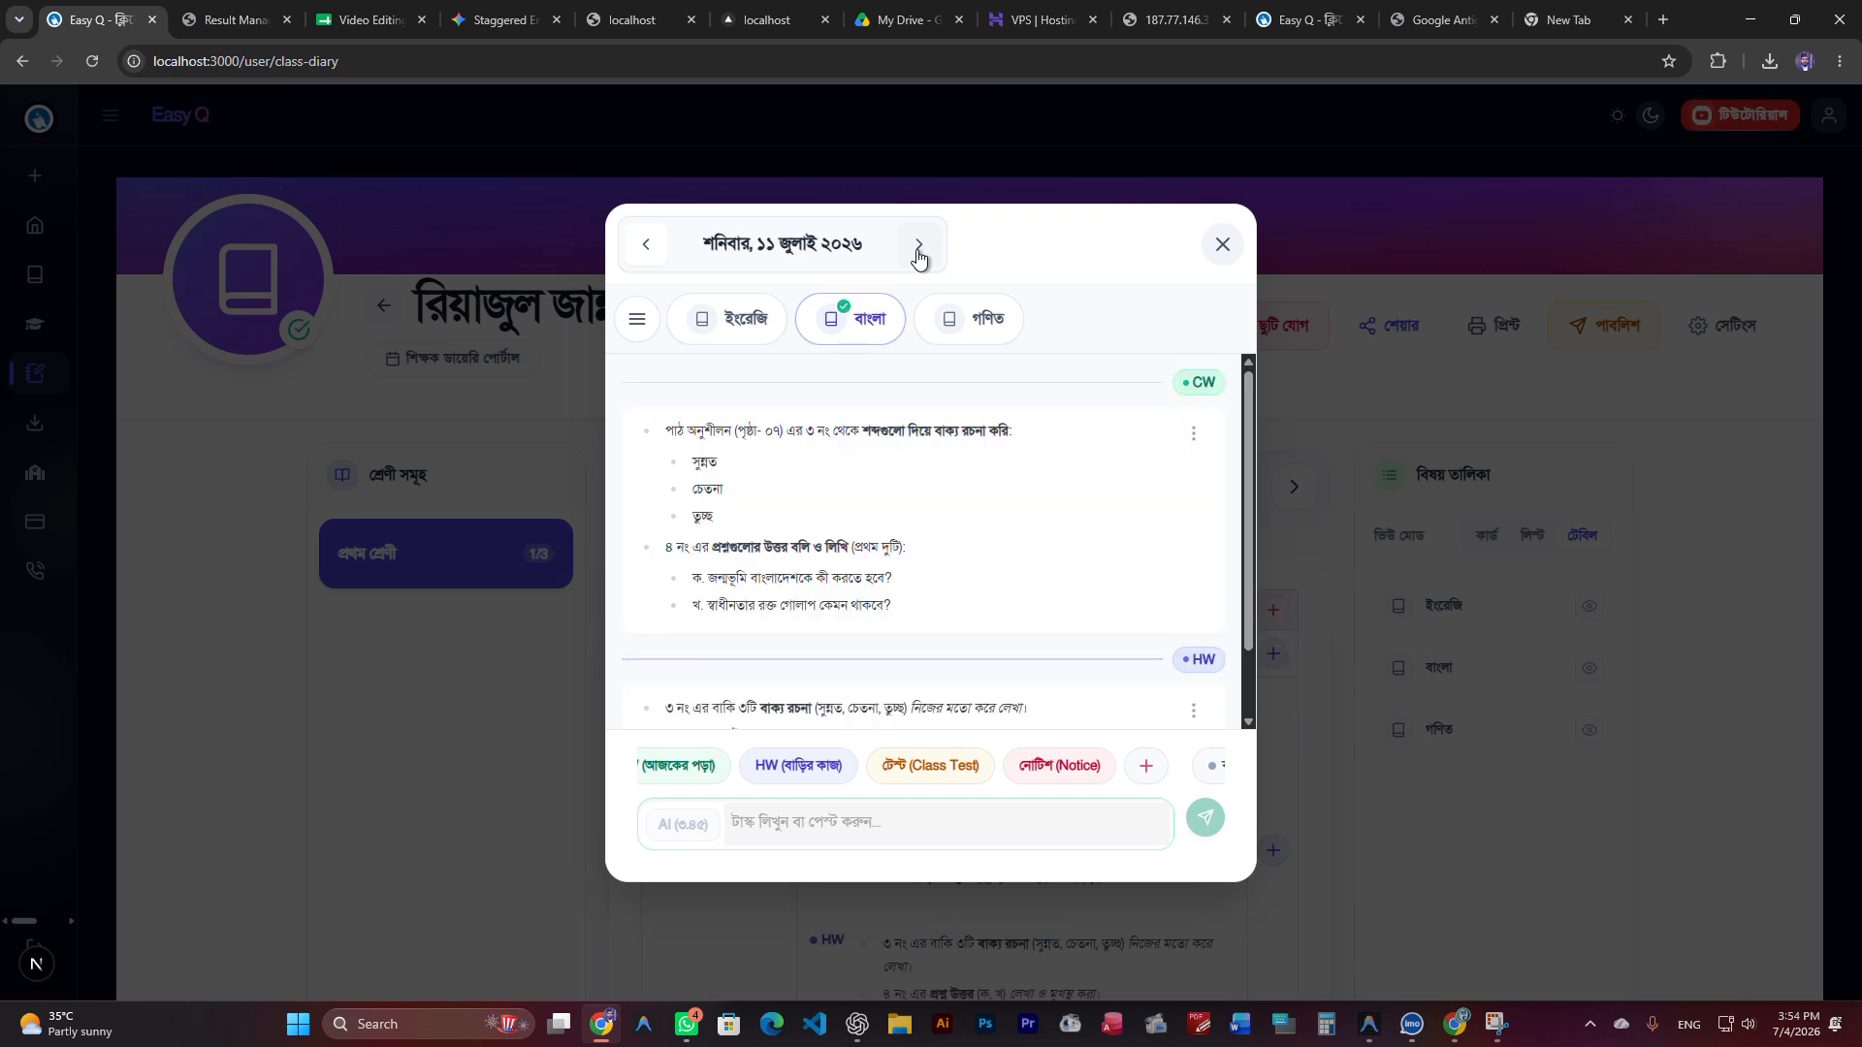
{"action": "left_click", "coordinate": [644, 244]}
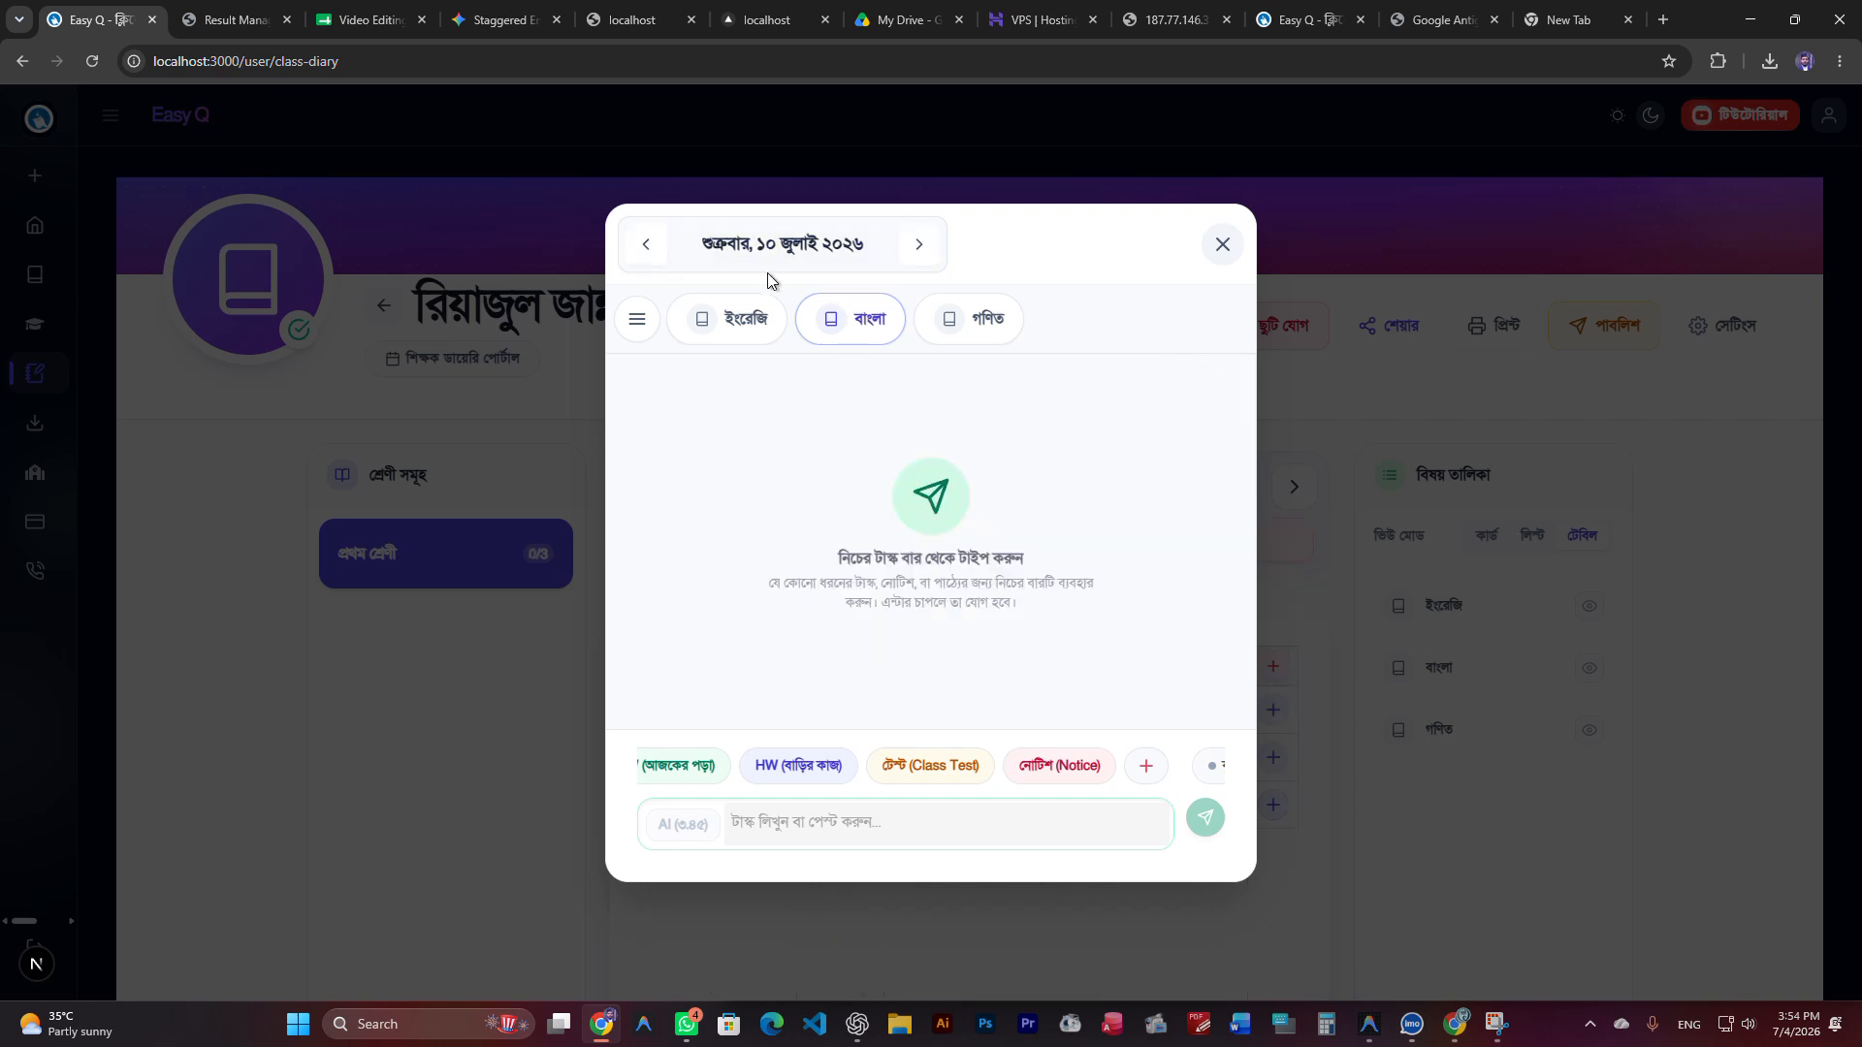
Examine the saved বাংলা tasks for the remaining days, 12 to 16 July 2026
{"action": "left_click", "coordinate": [923, 256]}
{"action": "left_click", "coordinate": [922, 250]}
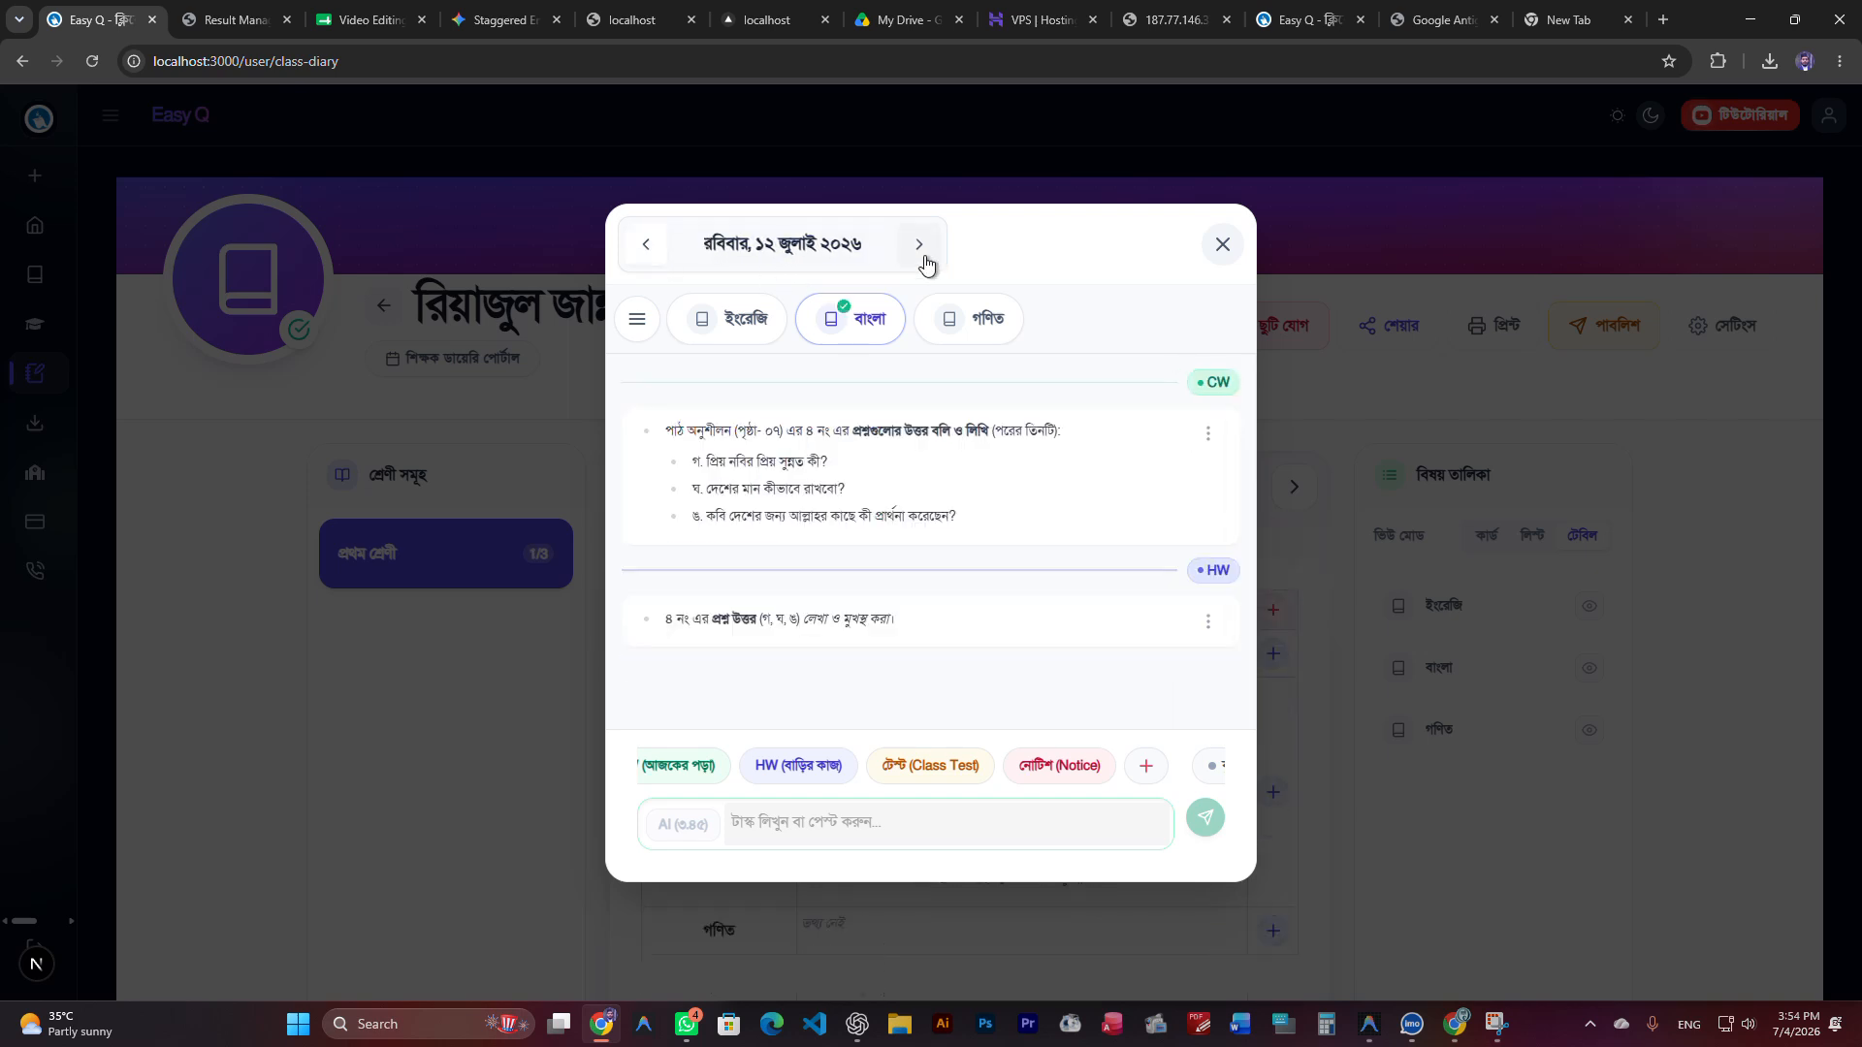
{"action": "left_click", "coordinate": [922, 254]}
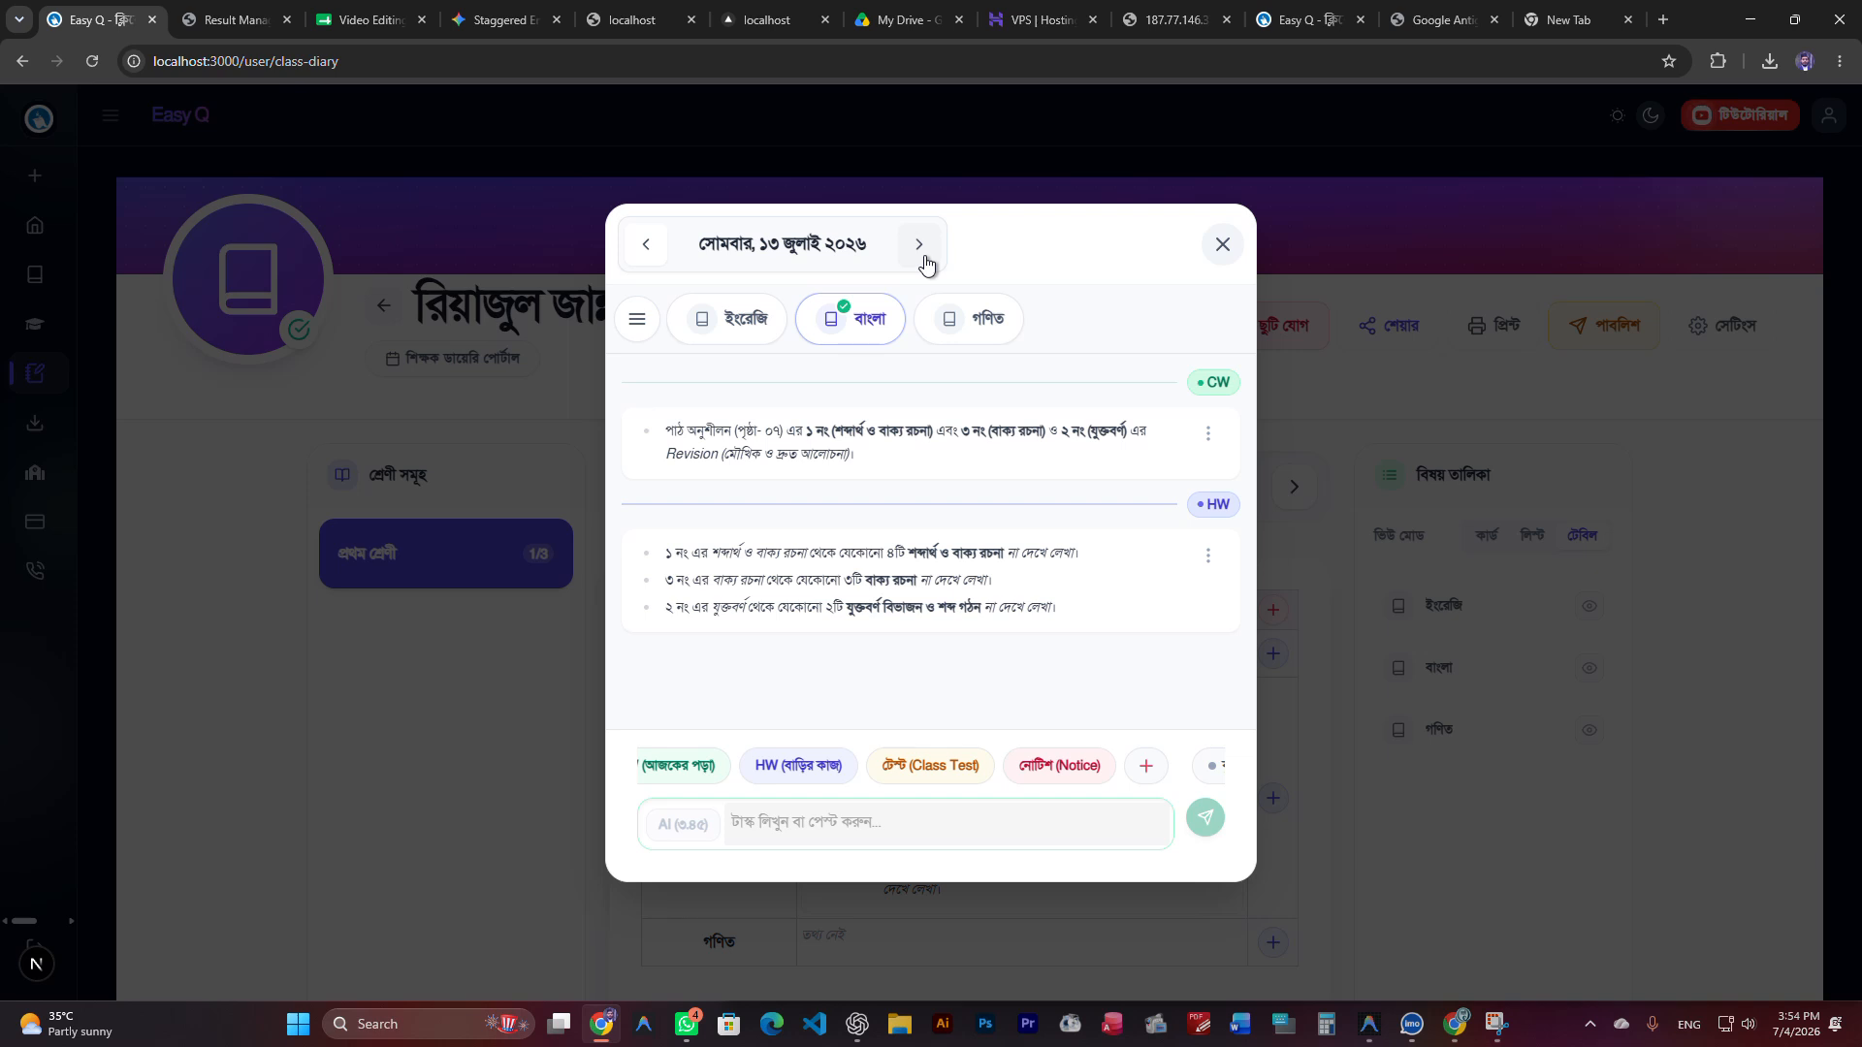
{"action": "left_click", "coordinate": [921, 254]}
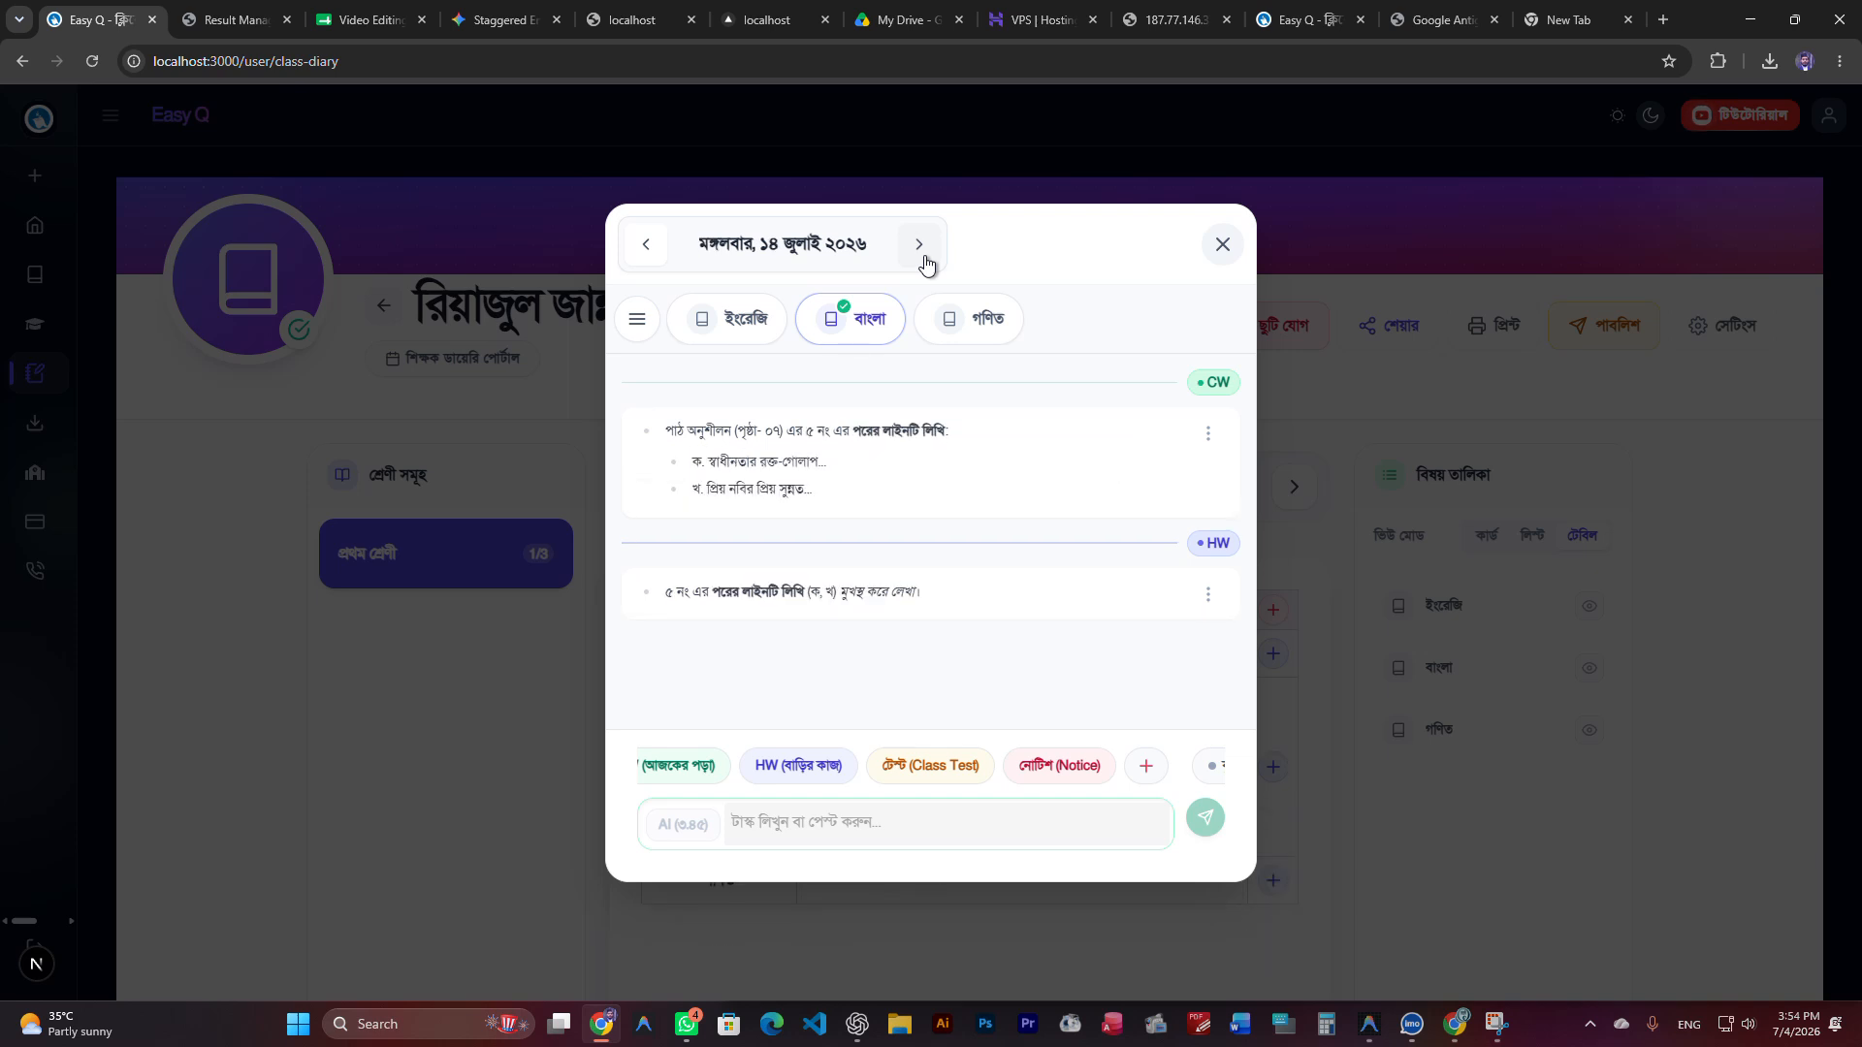
{"action": "left_click", "coordinate": [921, 254]}
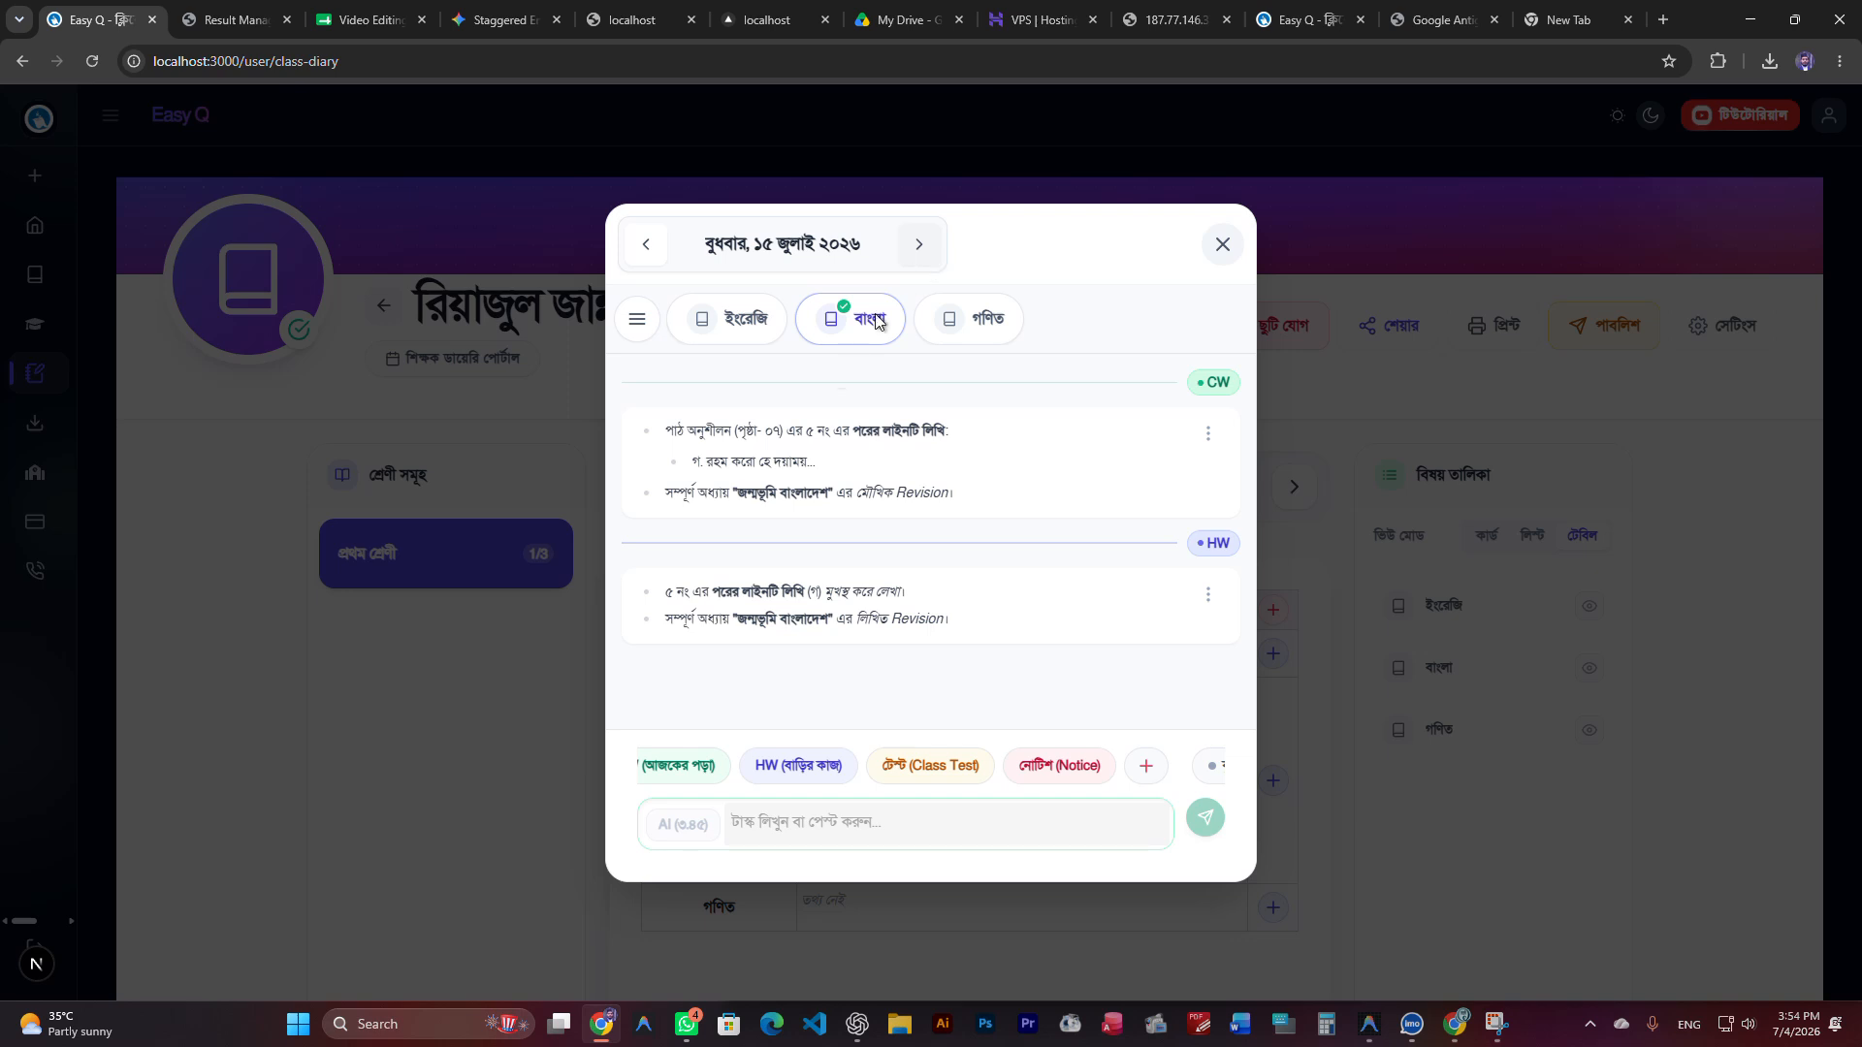
{"action": "left_click", "coordinate": [647, 258]}
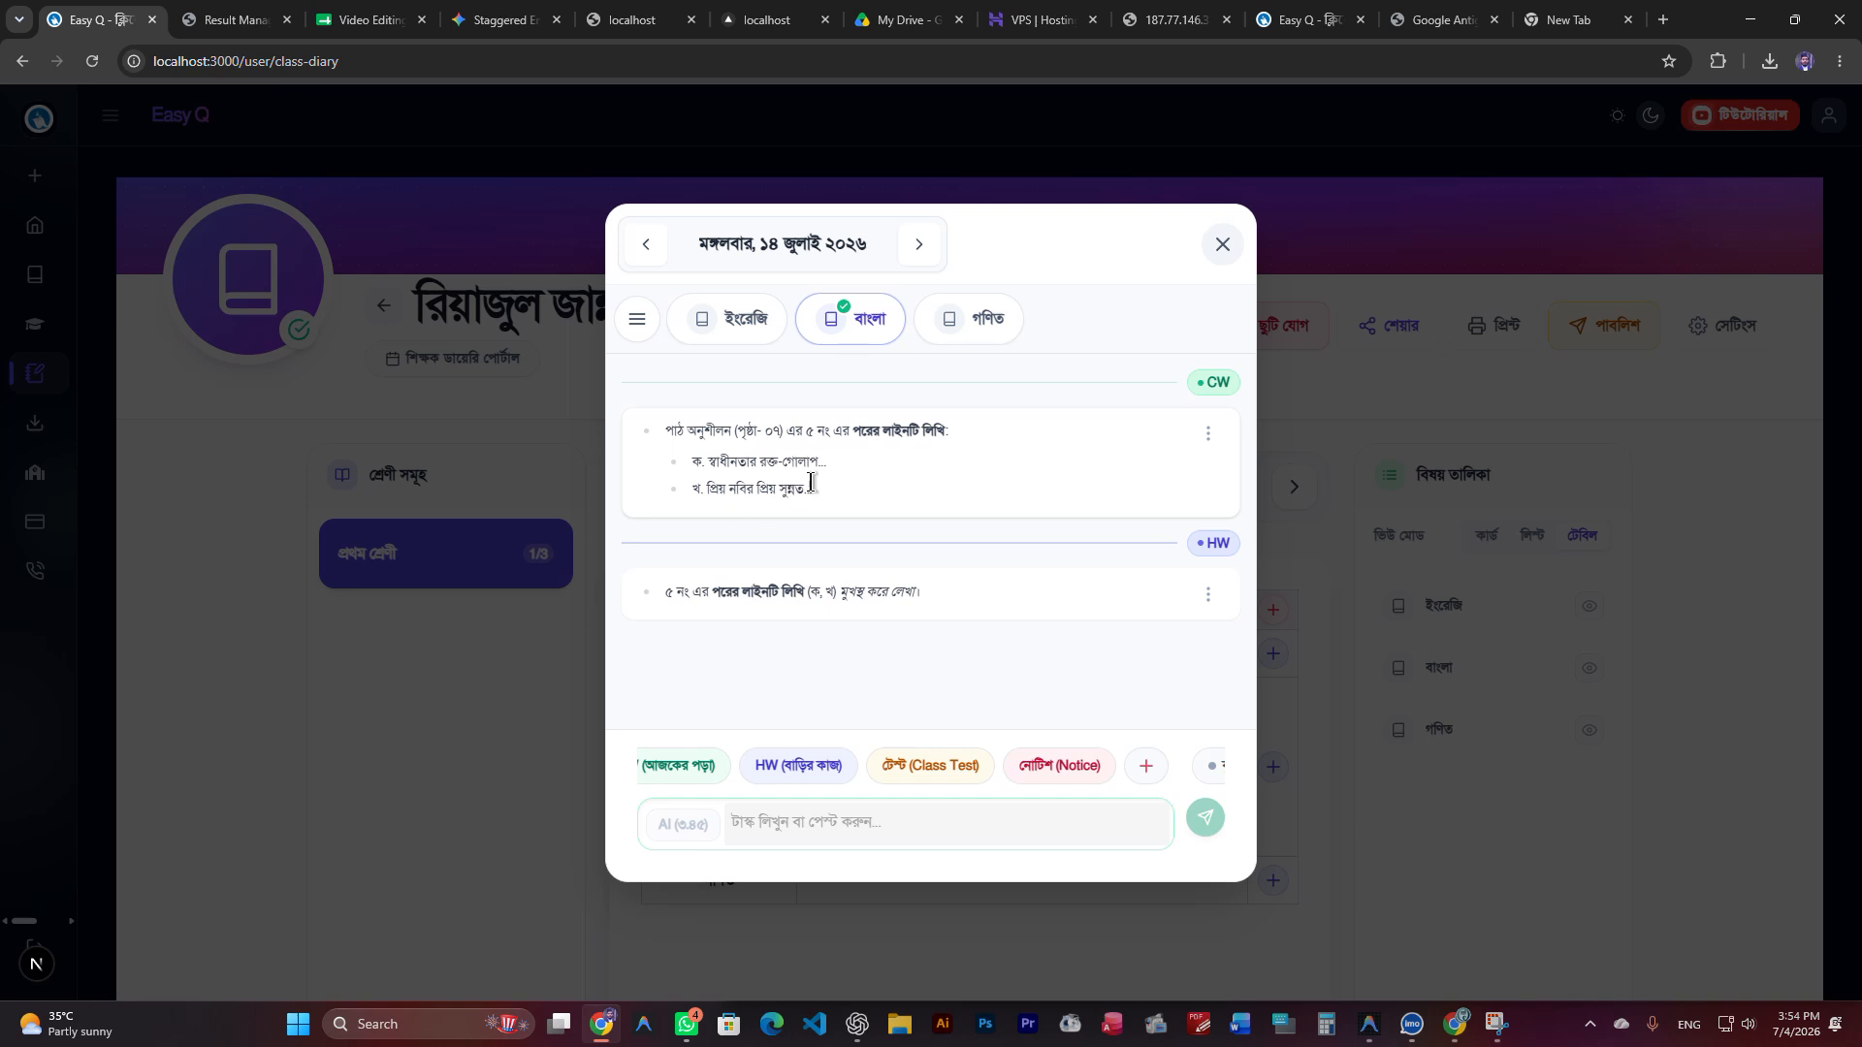
{"action": "left_click", "coordinate": [928, 233]}
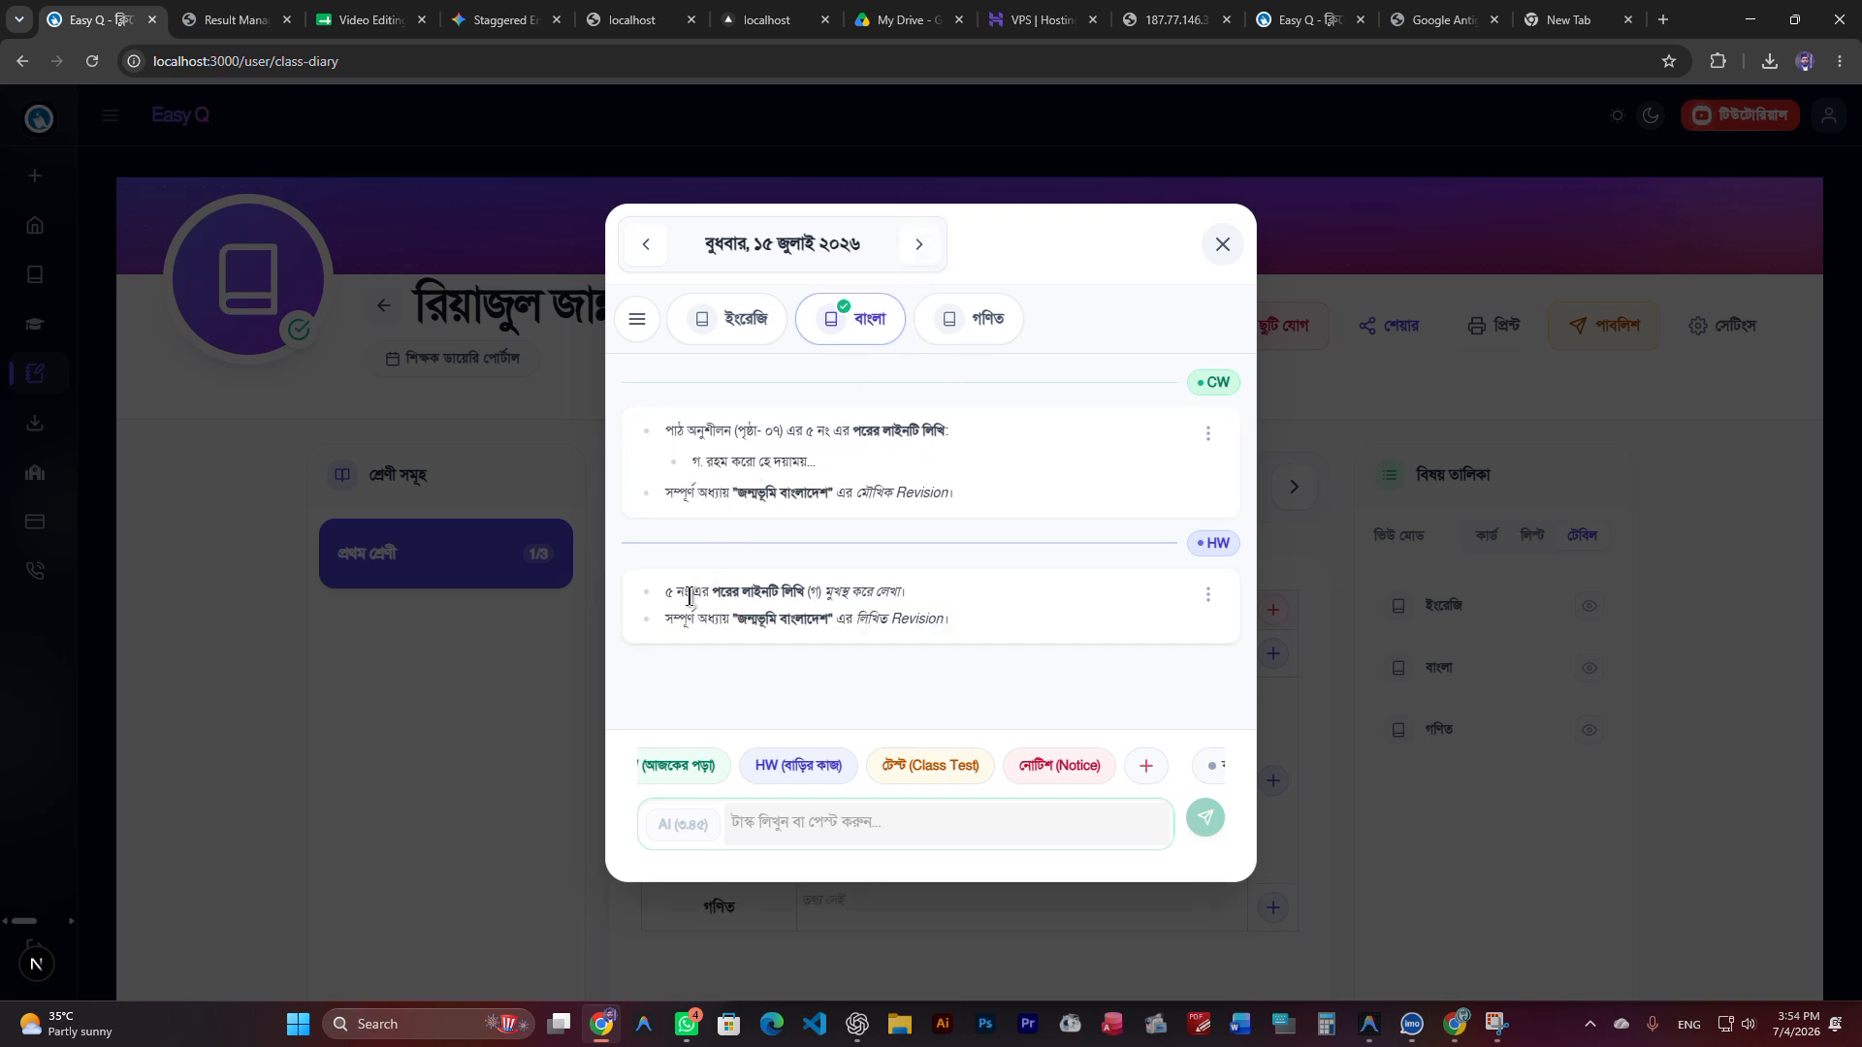
{"action": "left_click", "coordinate": [919, 250]}
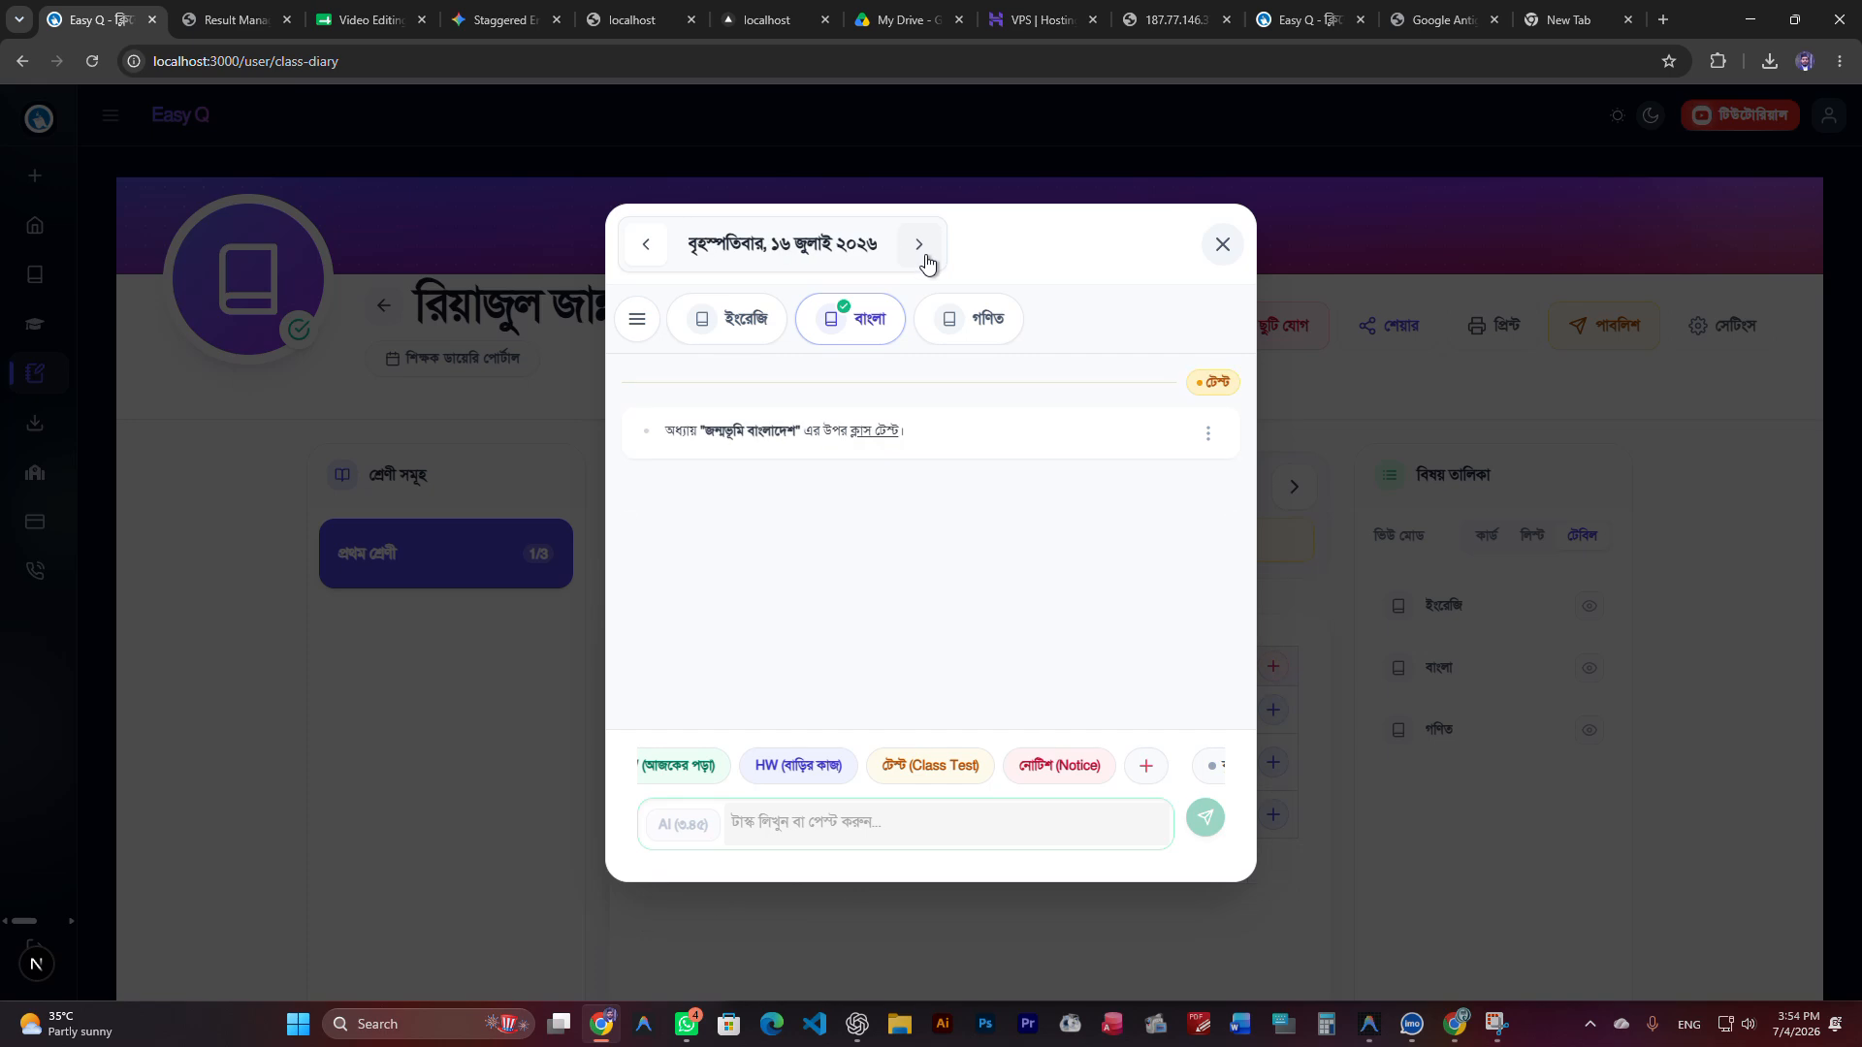
Close the বাংলা task dialog and open the print preview of the class diary
{"action": "left_click", "coordinate": [1222, 244]}
{"action": "left_click", "coordinate": [1489, 330]}
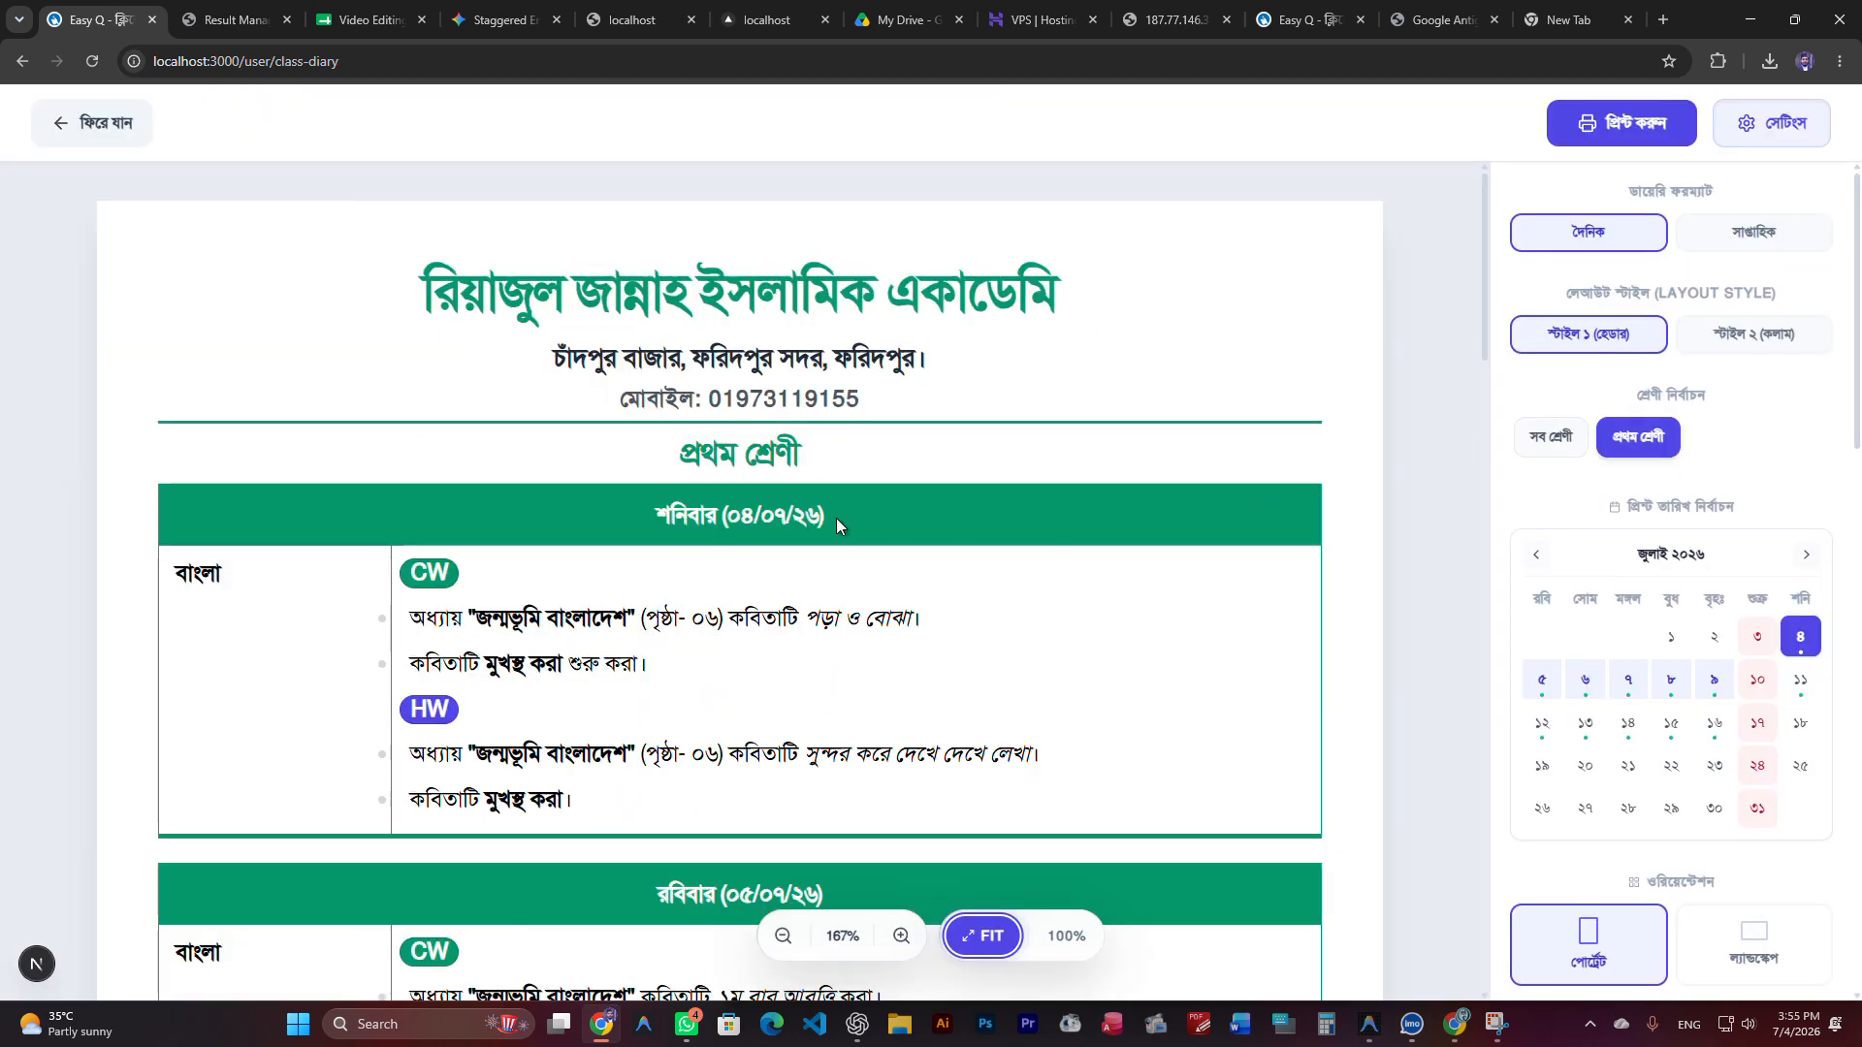
{"action": "scroll", "coordinate": [753, 536], "scroll_direction": "down", "scroll_amount": 5}
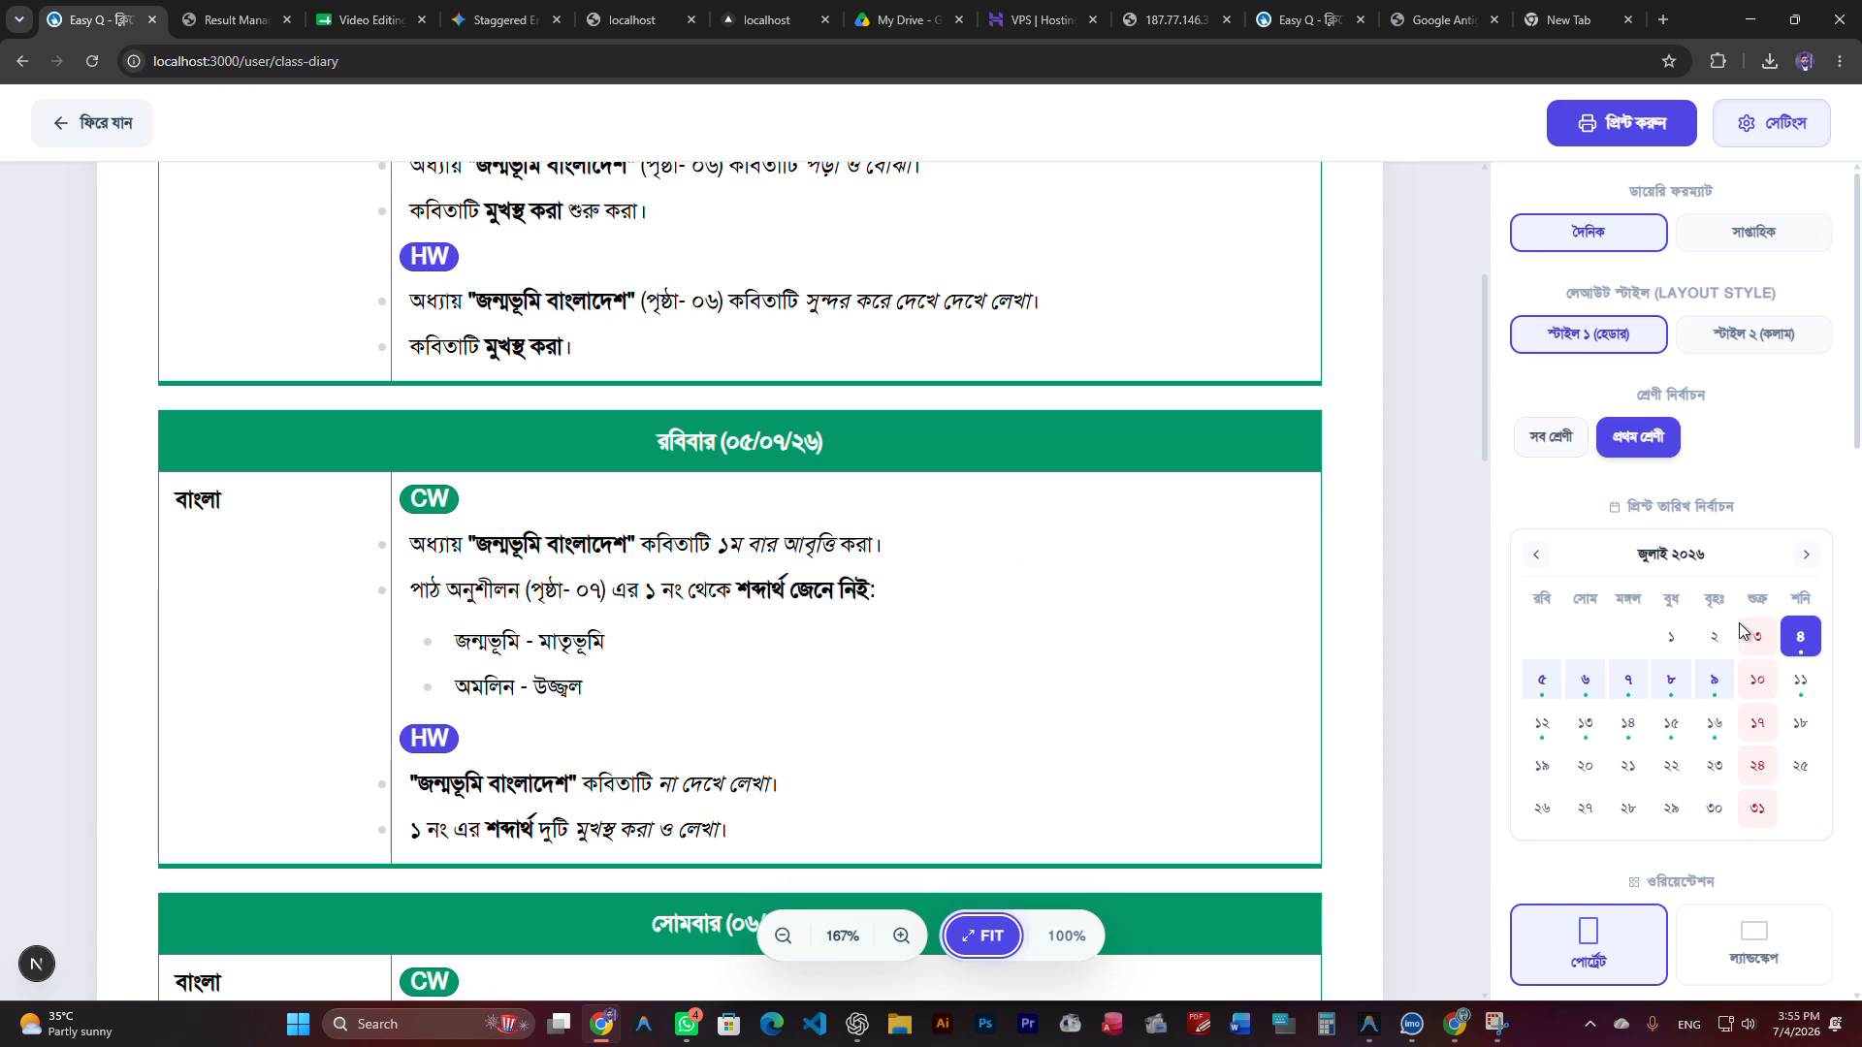
Hide the CW/HW badges in the printed diary (ব্যাজ লুকান) and check the daily pages
{"action": "scroll", "coordinate": [1734, 616], "scroll_direction": "down", "scroll_amount": 14}
{"action": "scroll", "coordinate": [1757, 840], "scroll_direction": "down", "scroll_amount": 3}
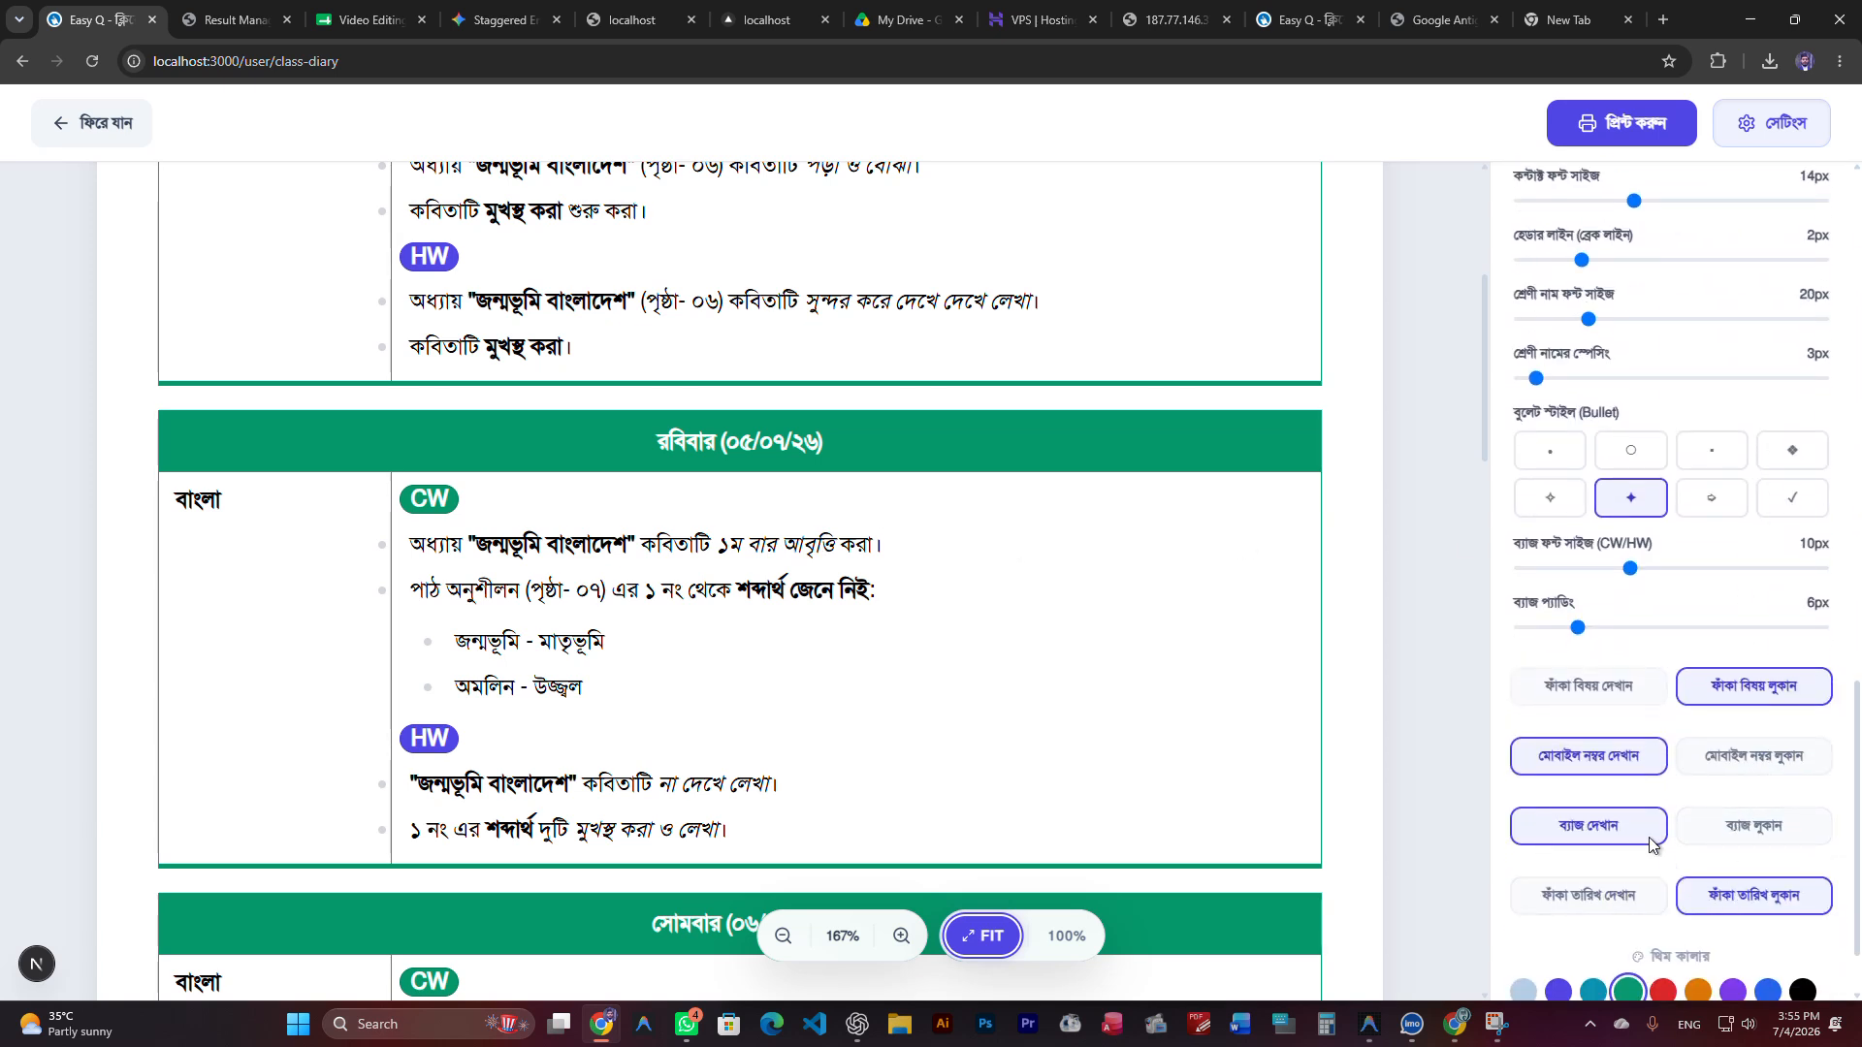
{"action": "left_click", "coordinate": [1740, 832]}
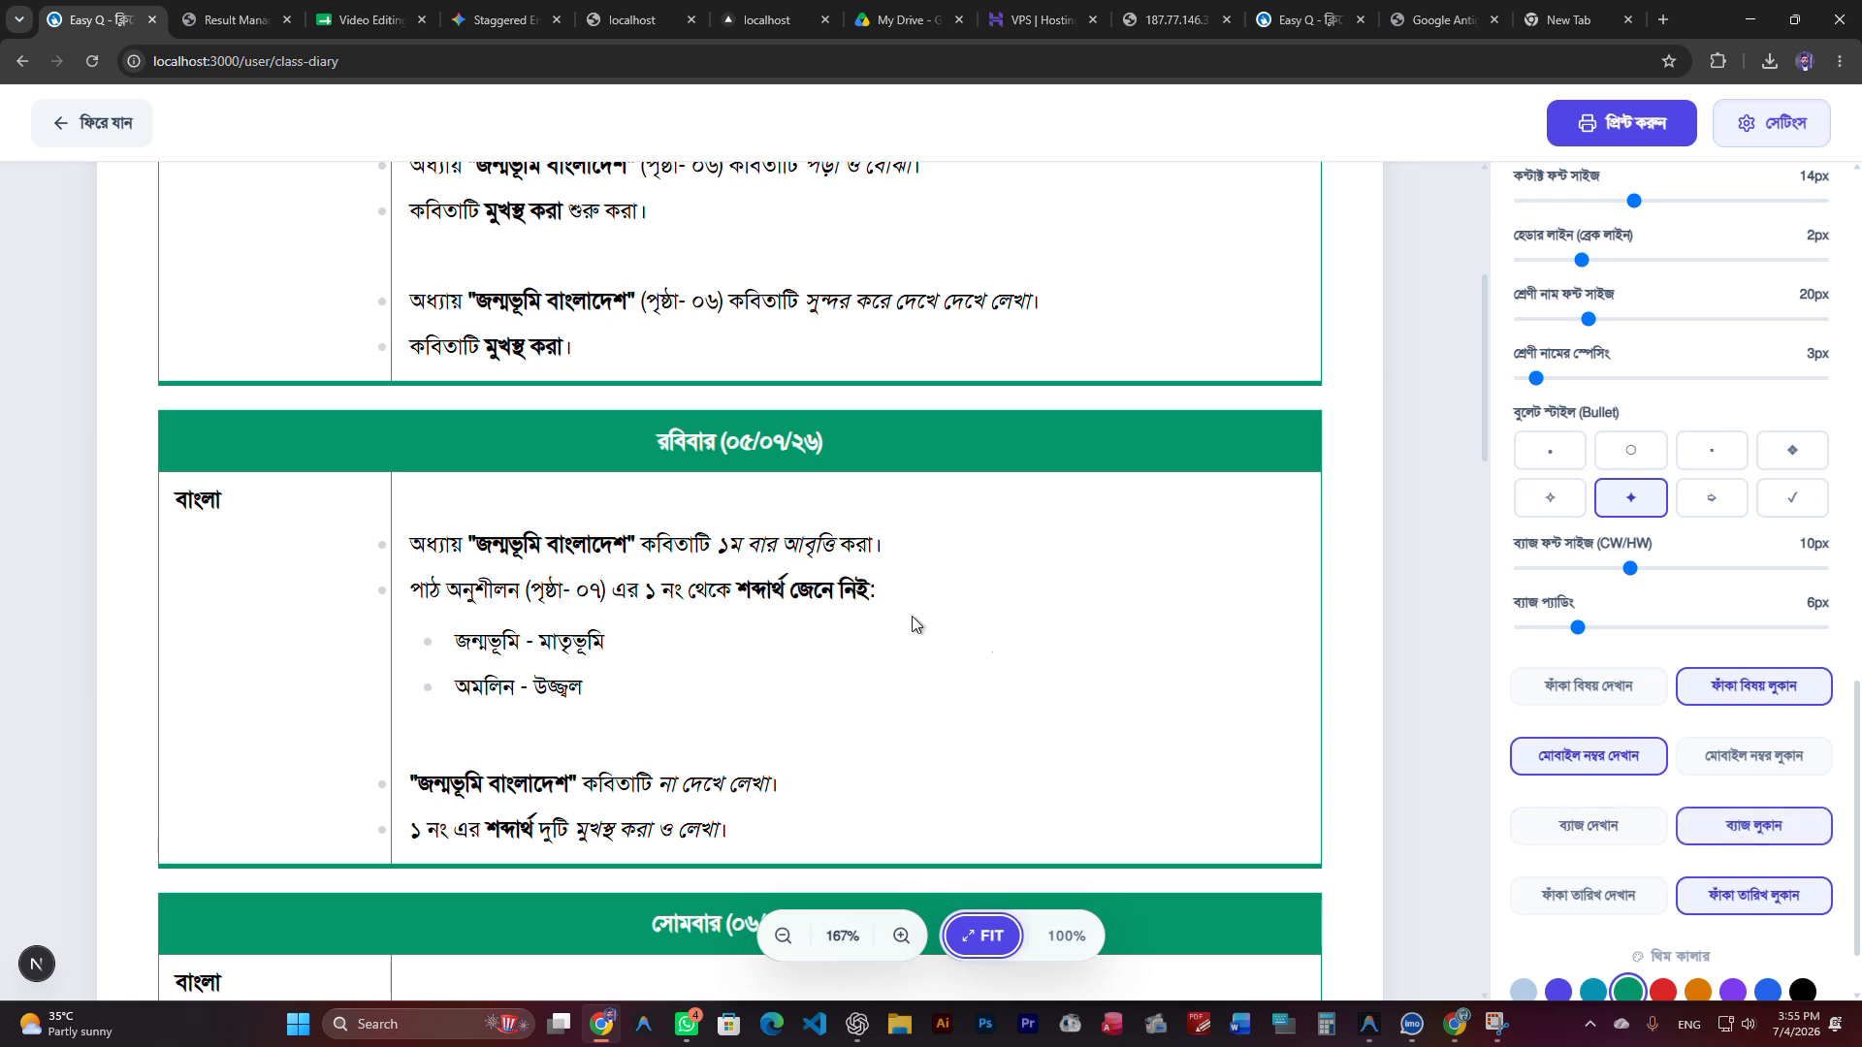
{"action": "scroll", "coordinate": [989, 641], "scroll_direction": "up", "scroll_amount": 1}
{"action": "scroll", "coordinate": [855, 603], "scroll_direction": "down", "scroll_amount": 7}
{"action": "scroll", "coordinate": [881, 569], "scroll_direction": "down", "scroll_amount": 2}
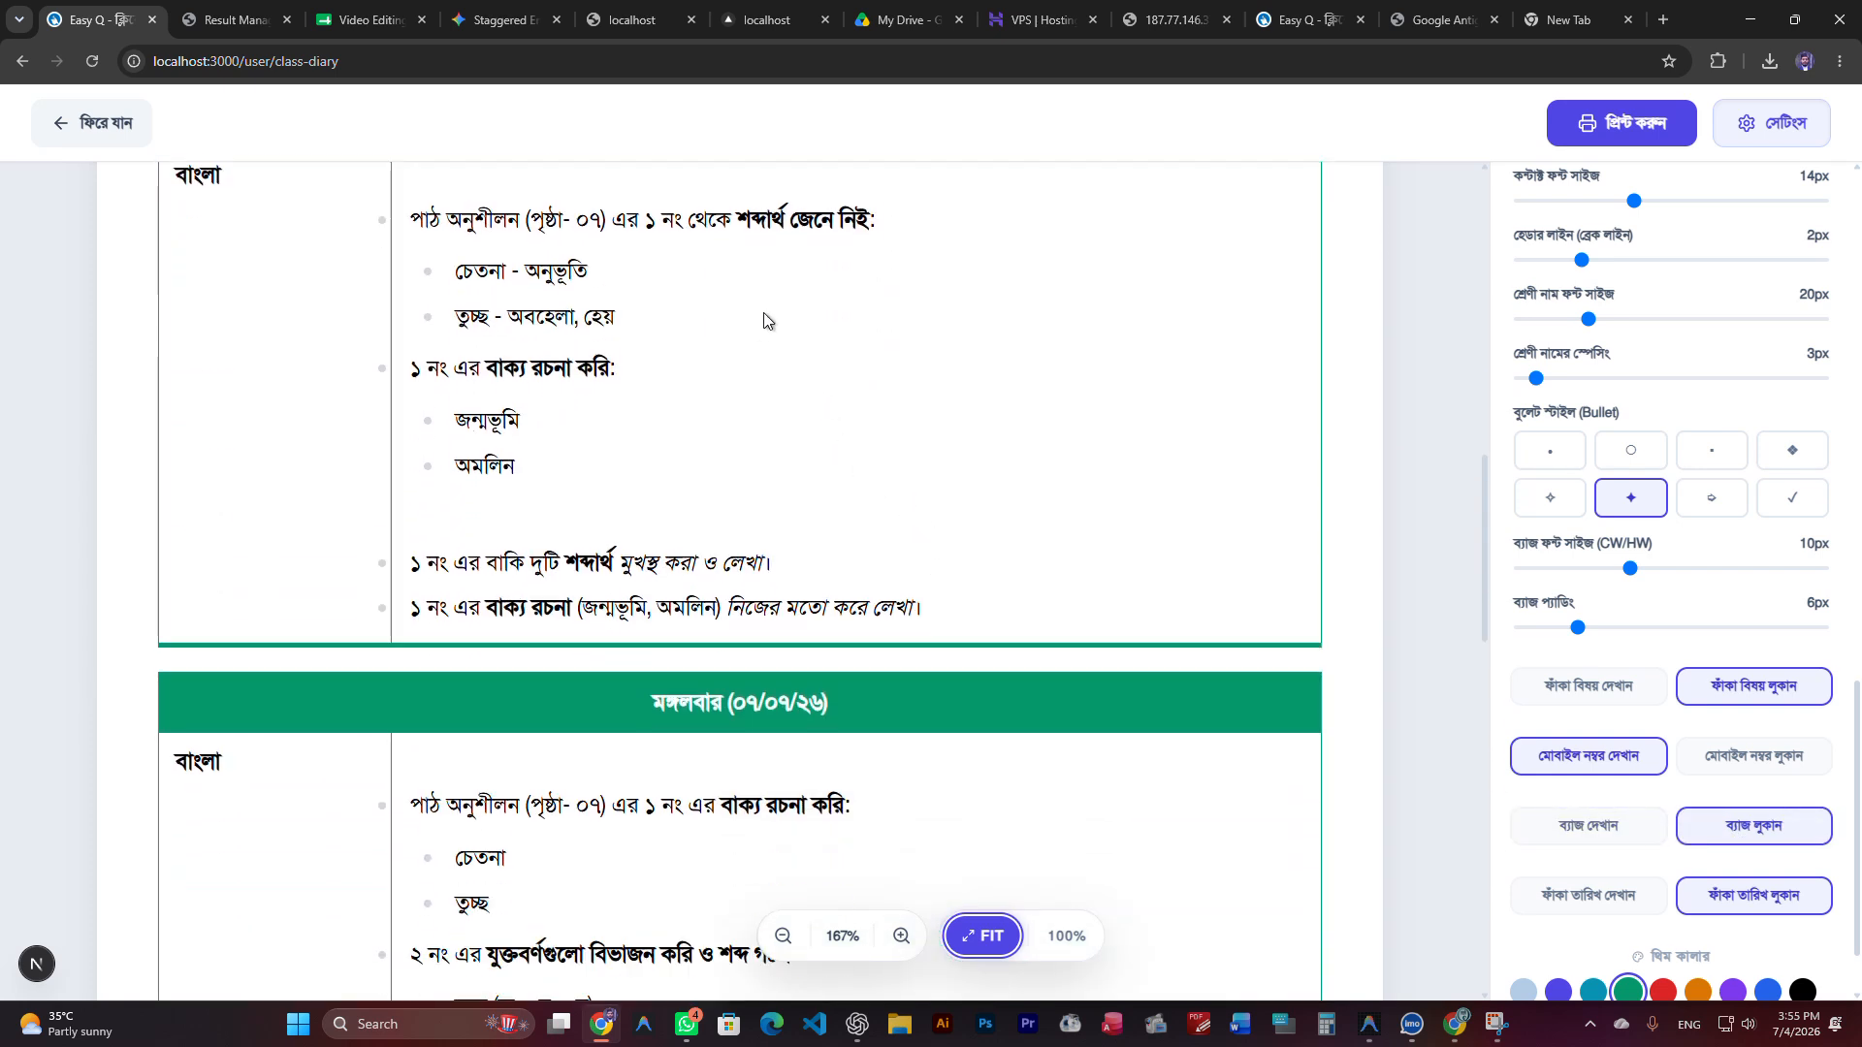
Examine the printed বাংলা entries for 6 to 9 July 2026 in the preview and return to its first page
{"action": "scroll", "coordinate": [832, 388], "scroll_direction": "down", "scroll_amount": 6}
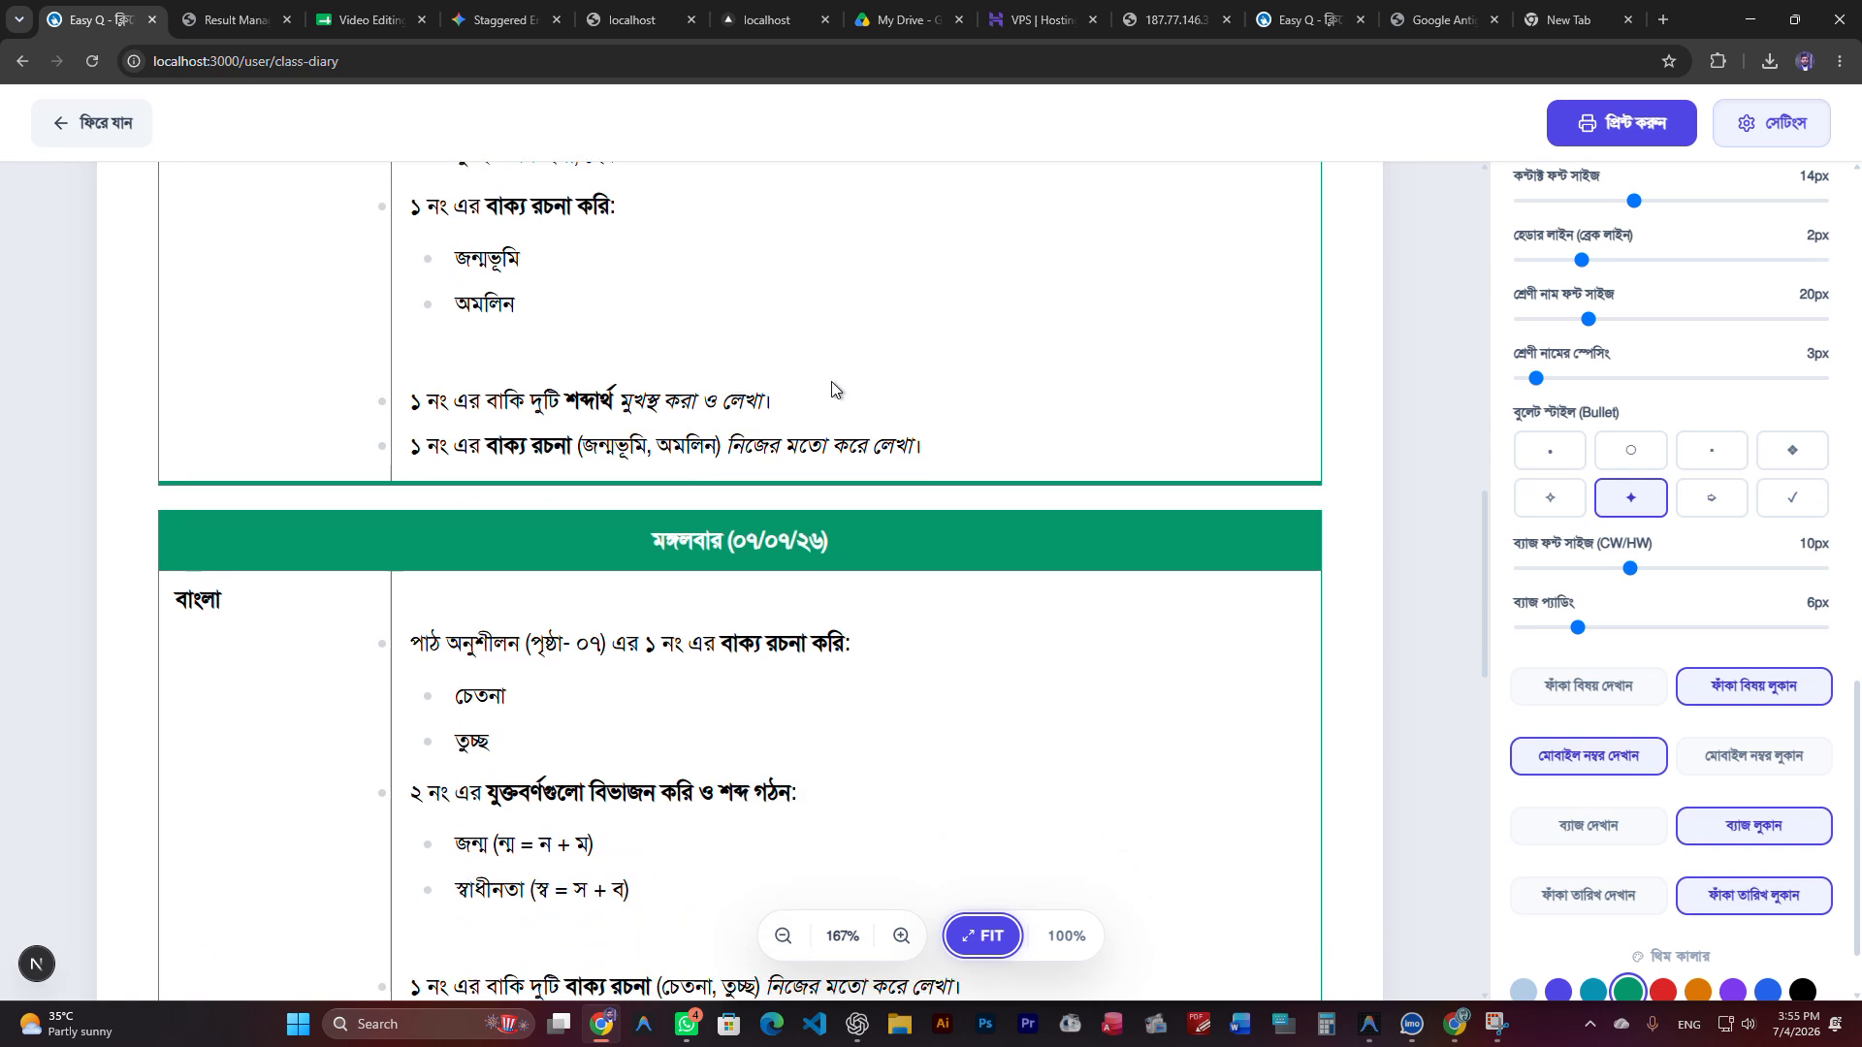
{"action": "scroll", "coordinate": [815, 536], "scroll_direction": "down", "scroll_amount": 3}
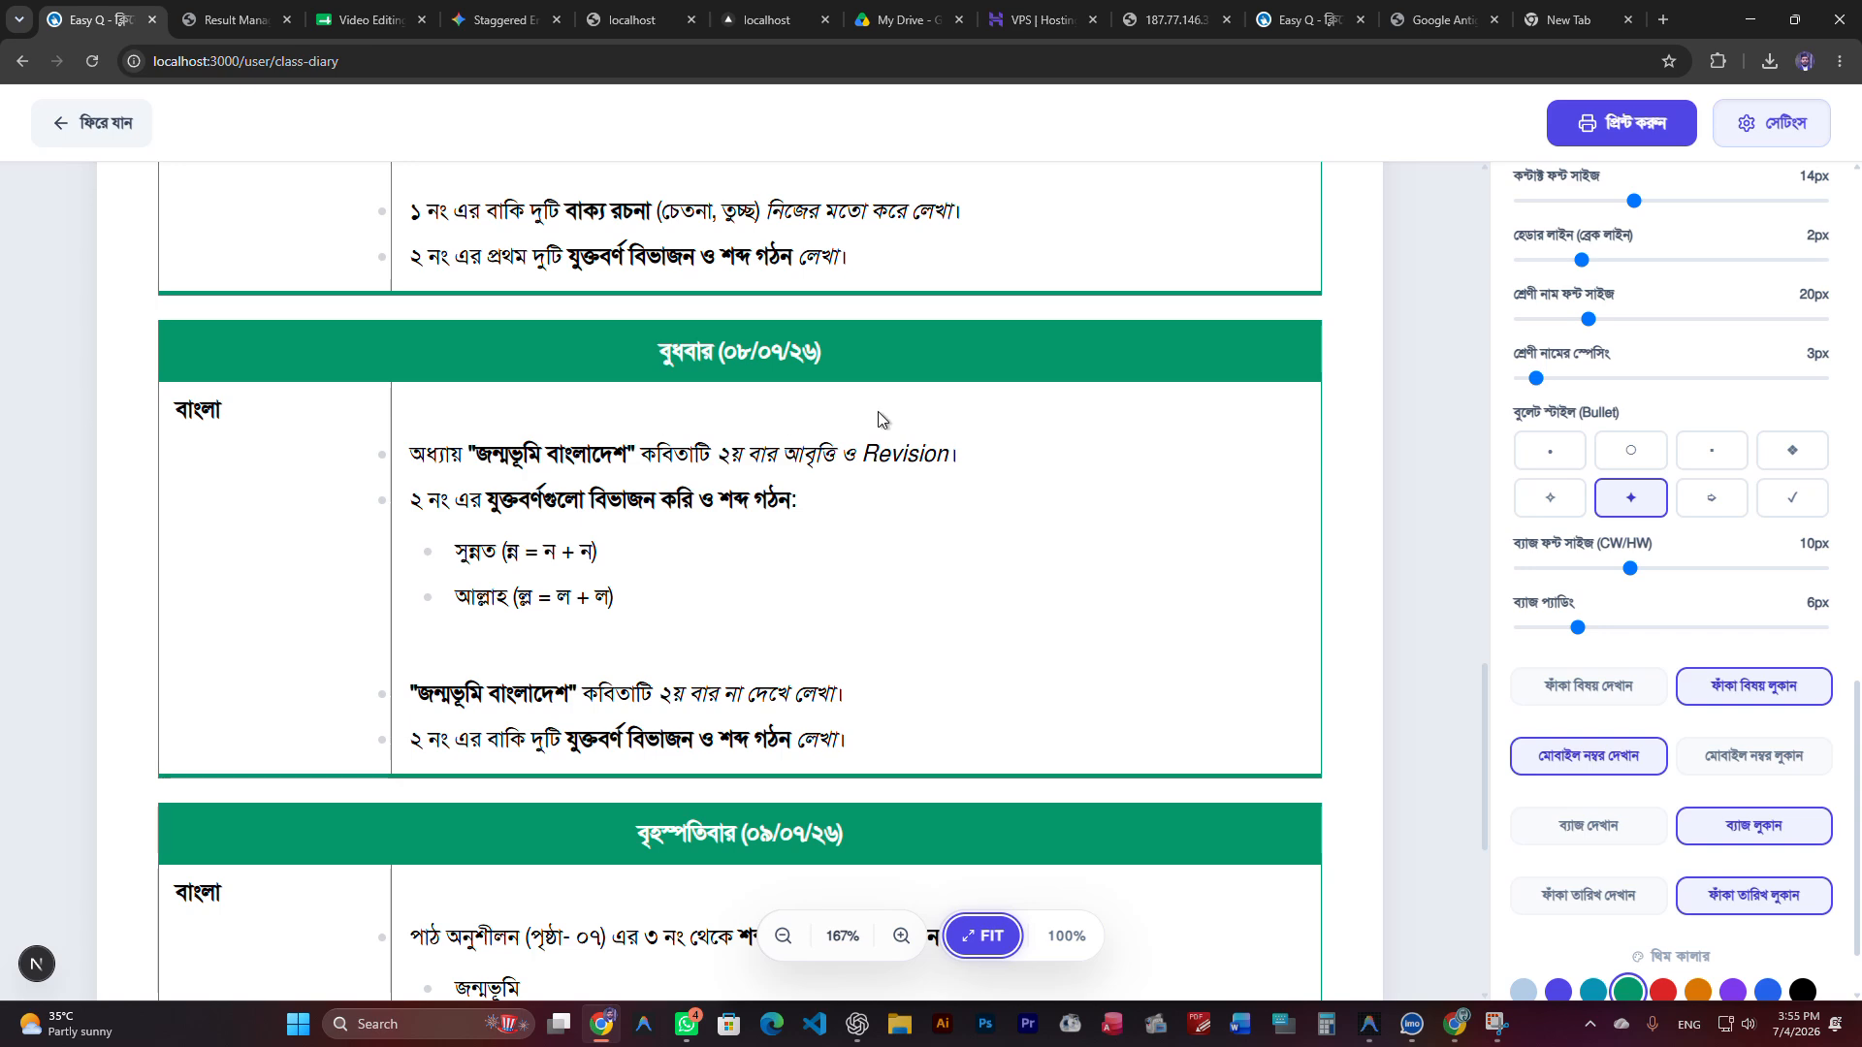
{"action": "scroll", "coordinate": [799, 416], "scroll_direction": "up", "scroll_amount": 3}
{"action": "scroll", "coordinate": [773, 470], "scroll_direction": "down", "scroll_amount": 5}
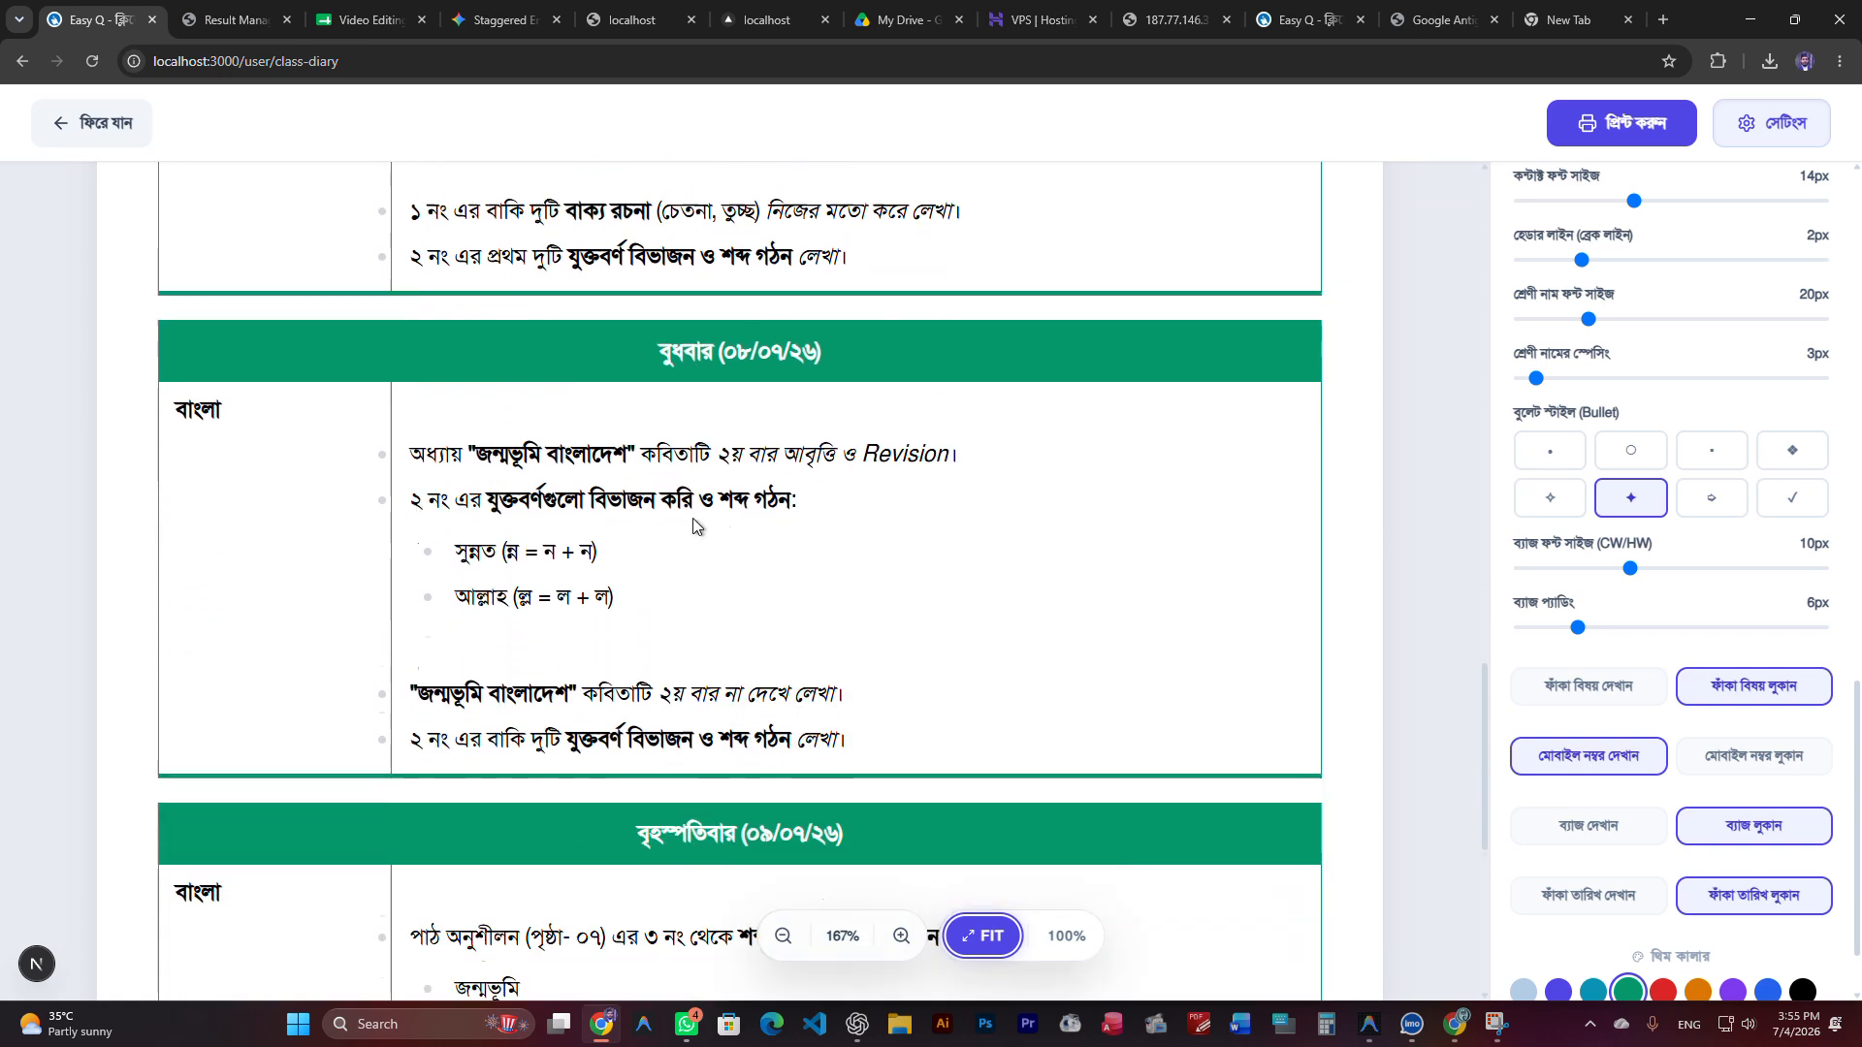
{"action": "scroll", "coordinate": [698, 545], "scroll_direction": "down", "scroll_amount": 4}
{"action": "scroll", "coordinate": [816, 487], "scroll_direction": "up", "scroll_amount": 7}
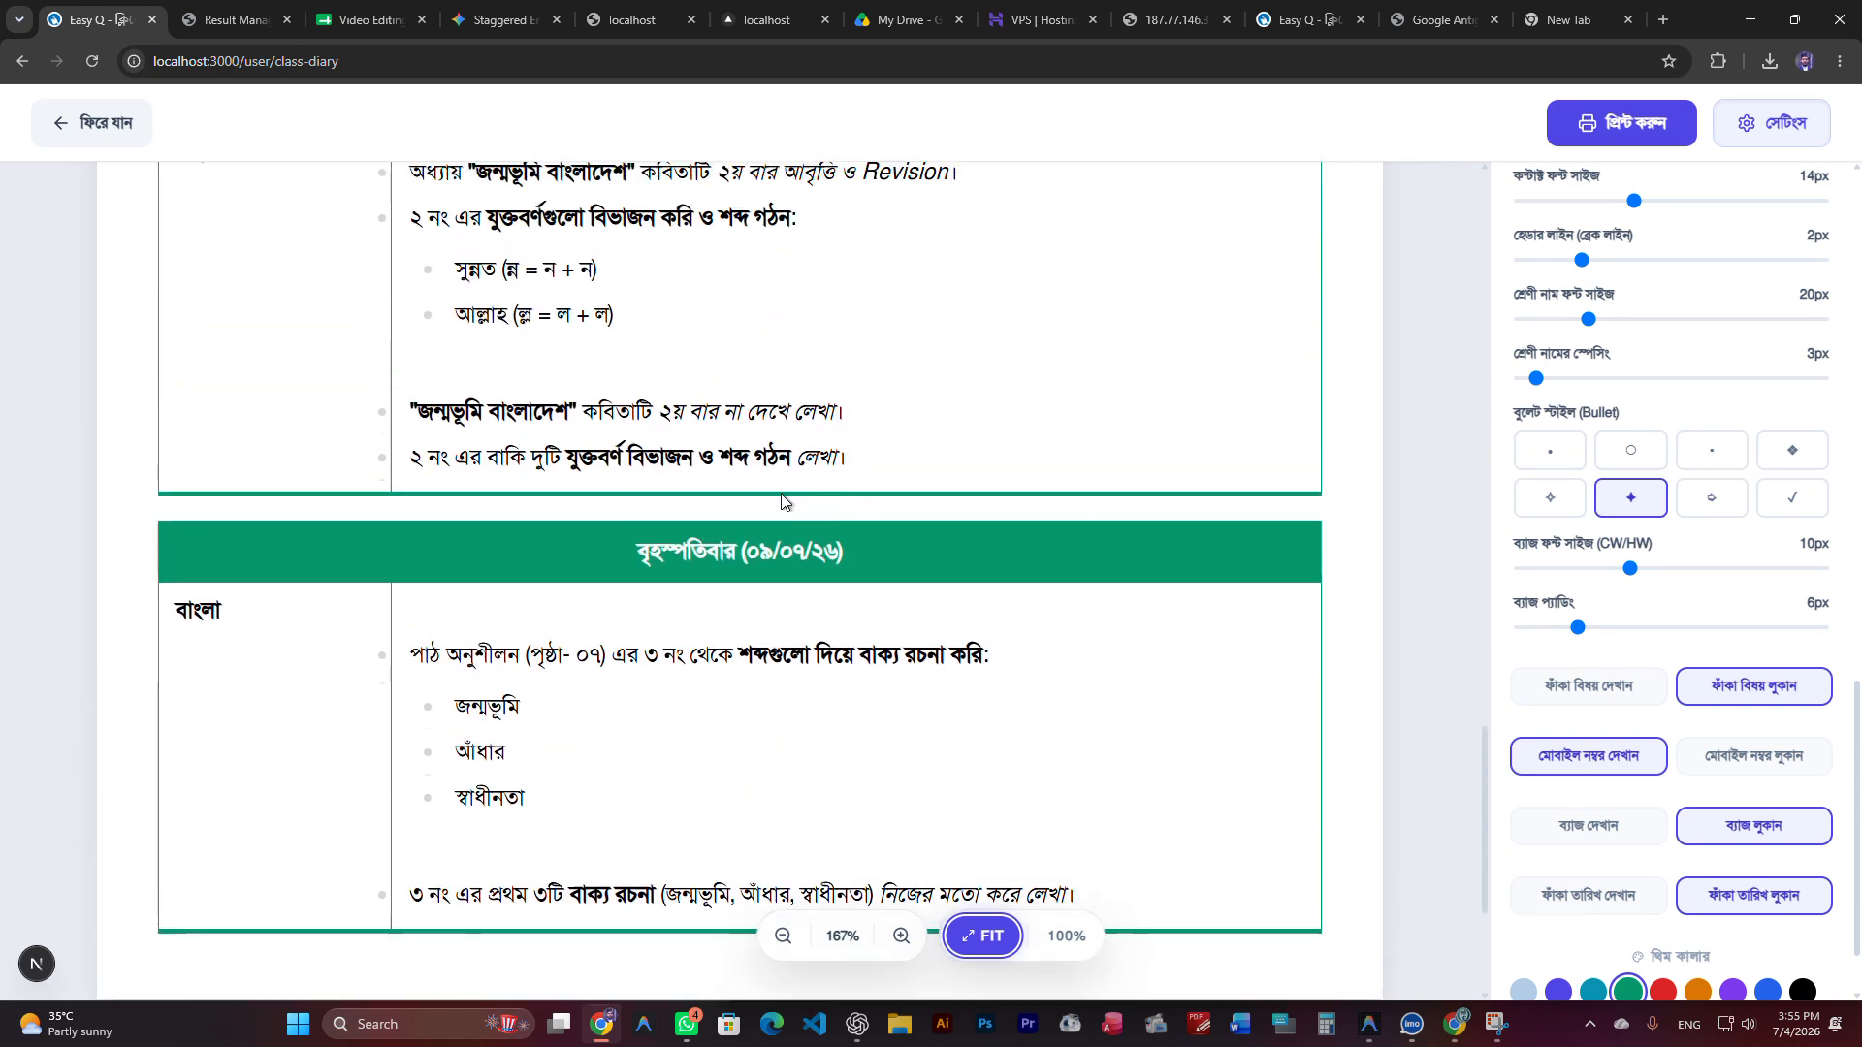
{"action": "scroll", "coordinate": [642, 477], "scroll_direction": "up", "scroll_amount": 15}
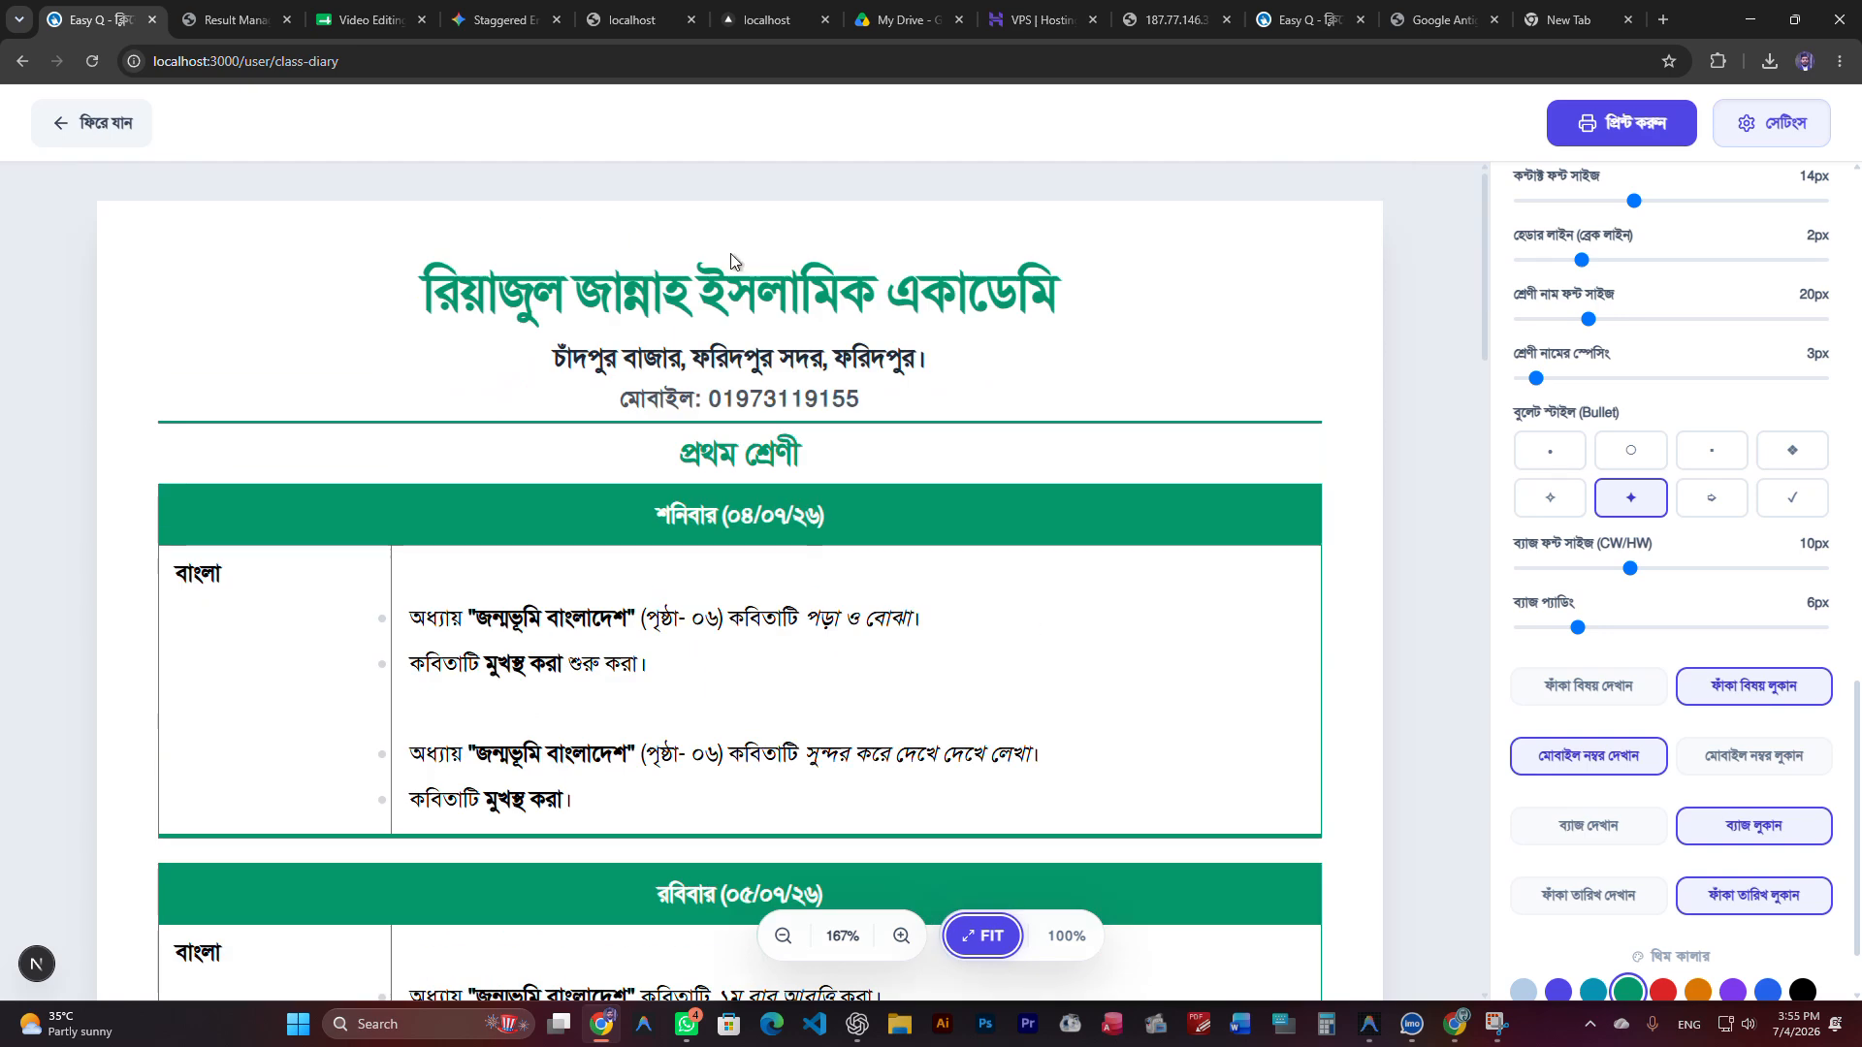
Leave this diary and open the print preview of the weekly diary রওজাতিল উলুম
{"action": "left_click", "coordinate": [64, 122]}
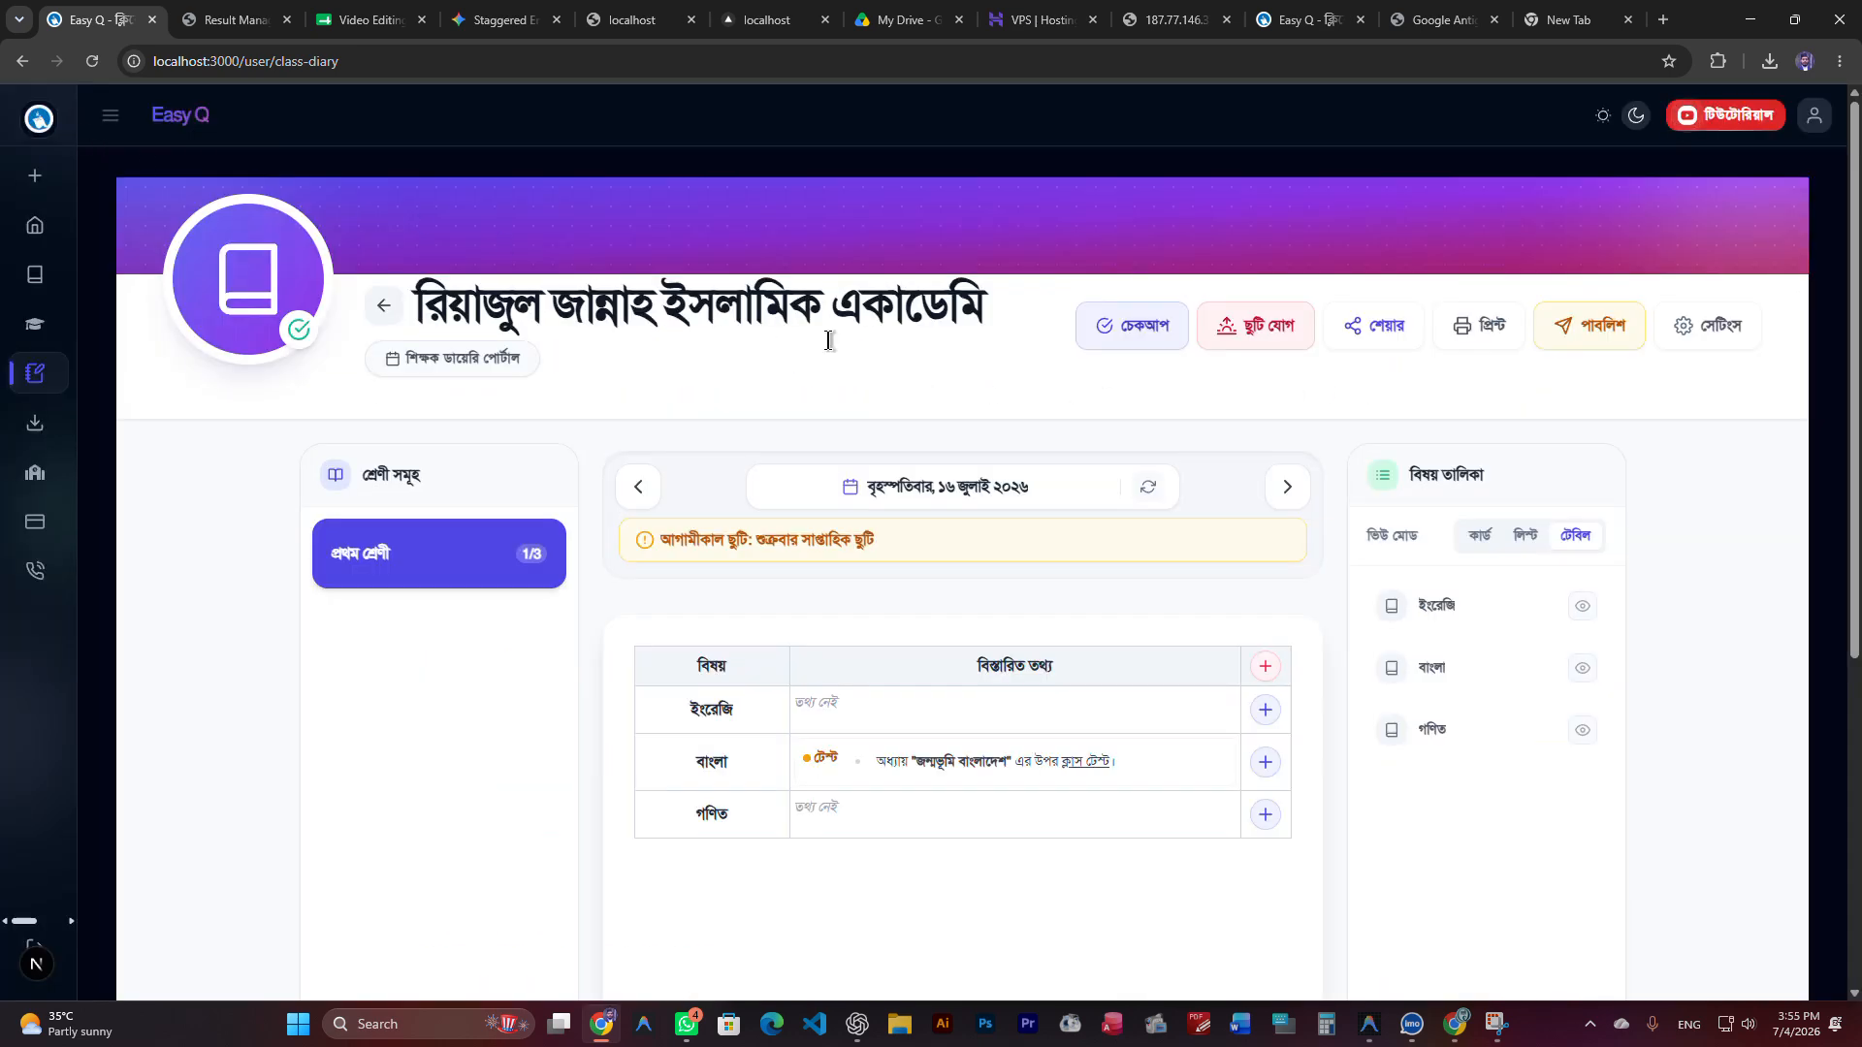
{"action": "left_click", "coordinate": [384, 306]}
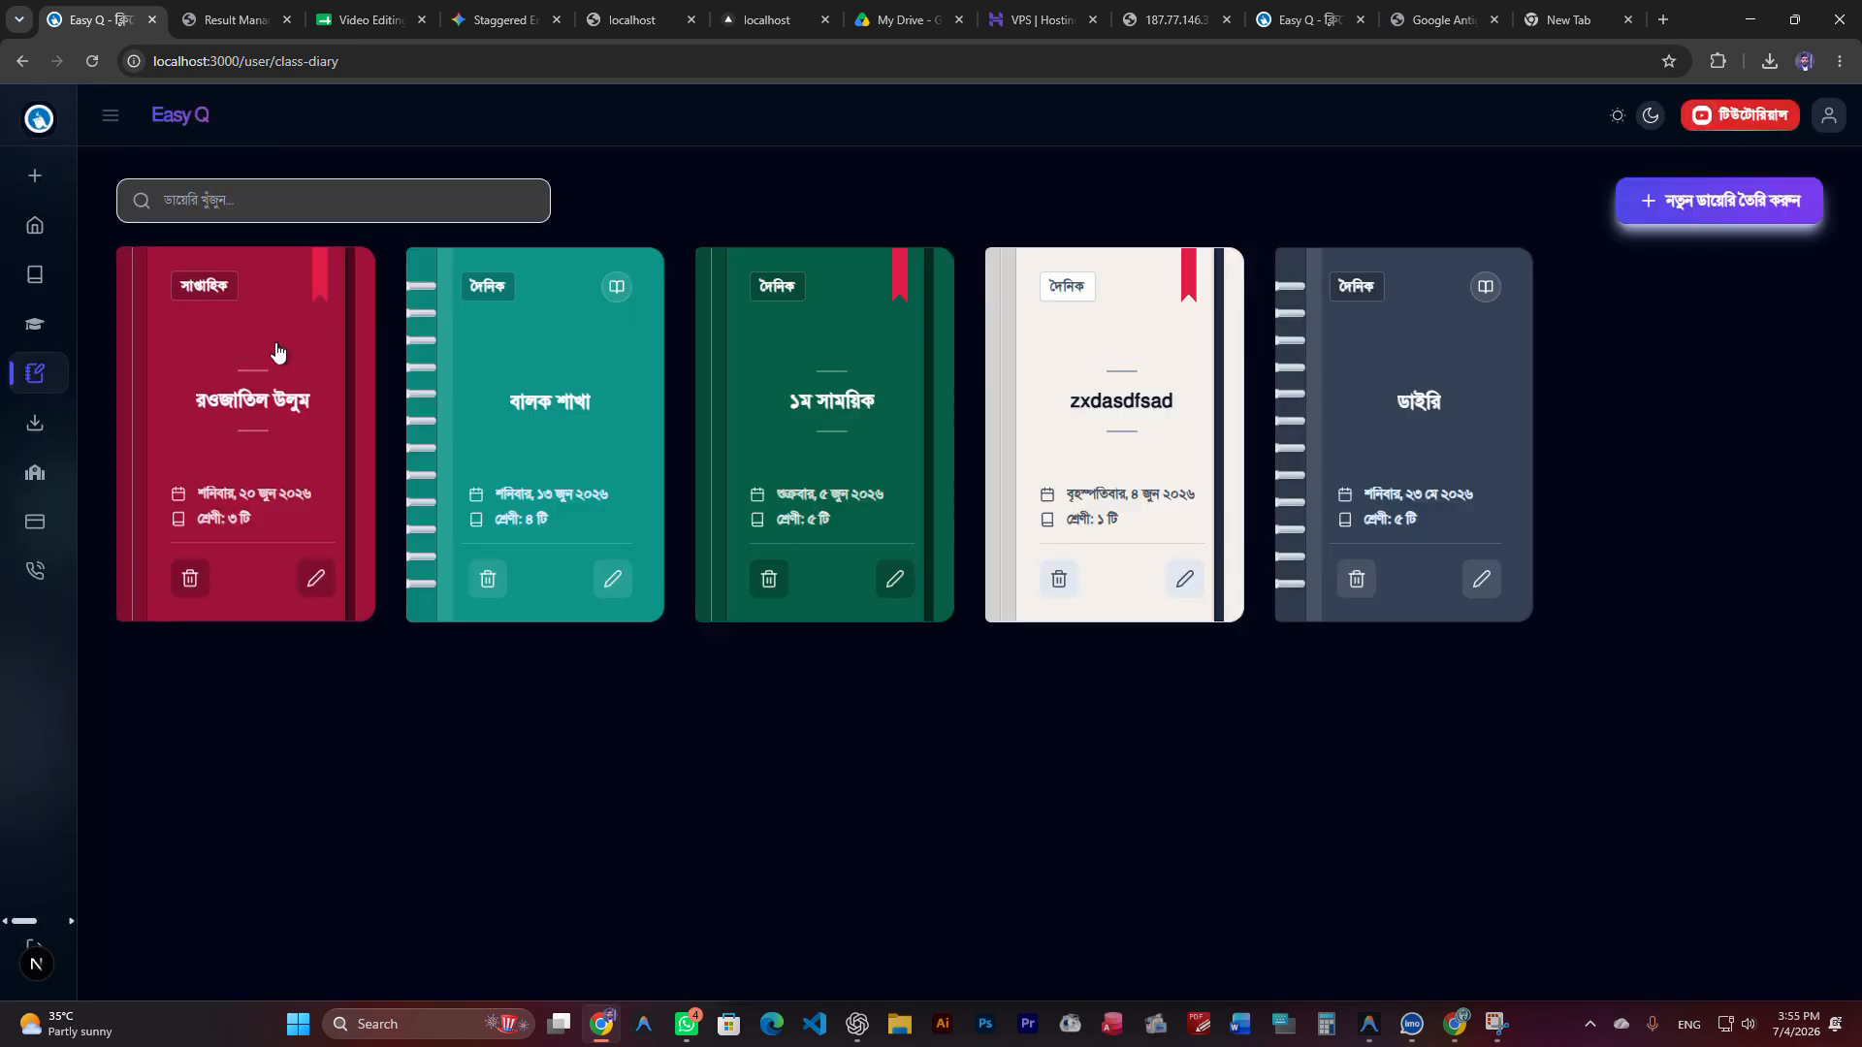
{"action": "left_click", "coordinate": [248, 407]}
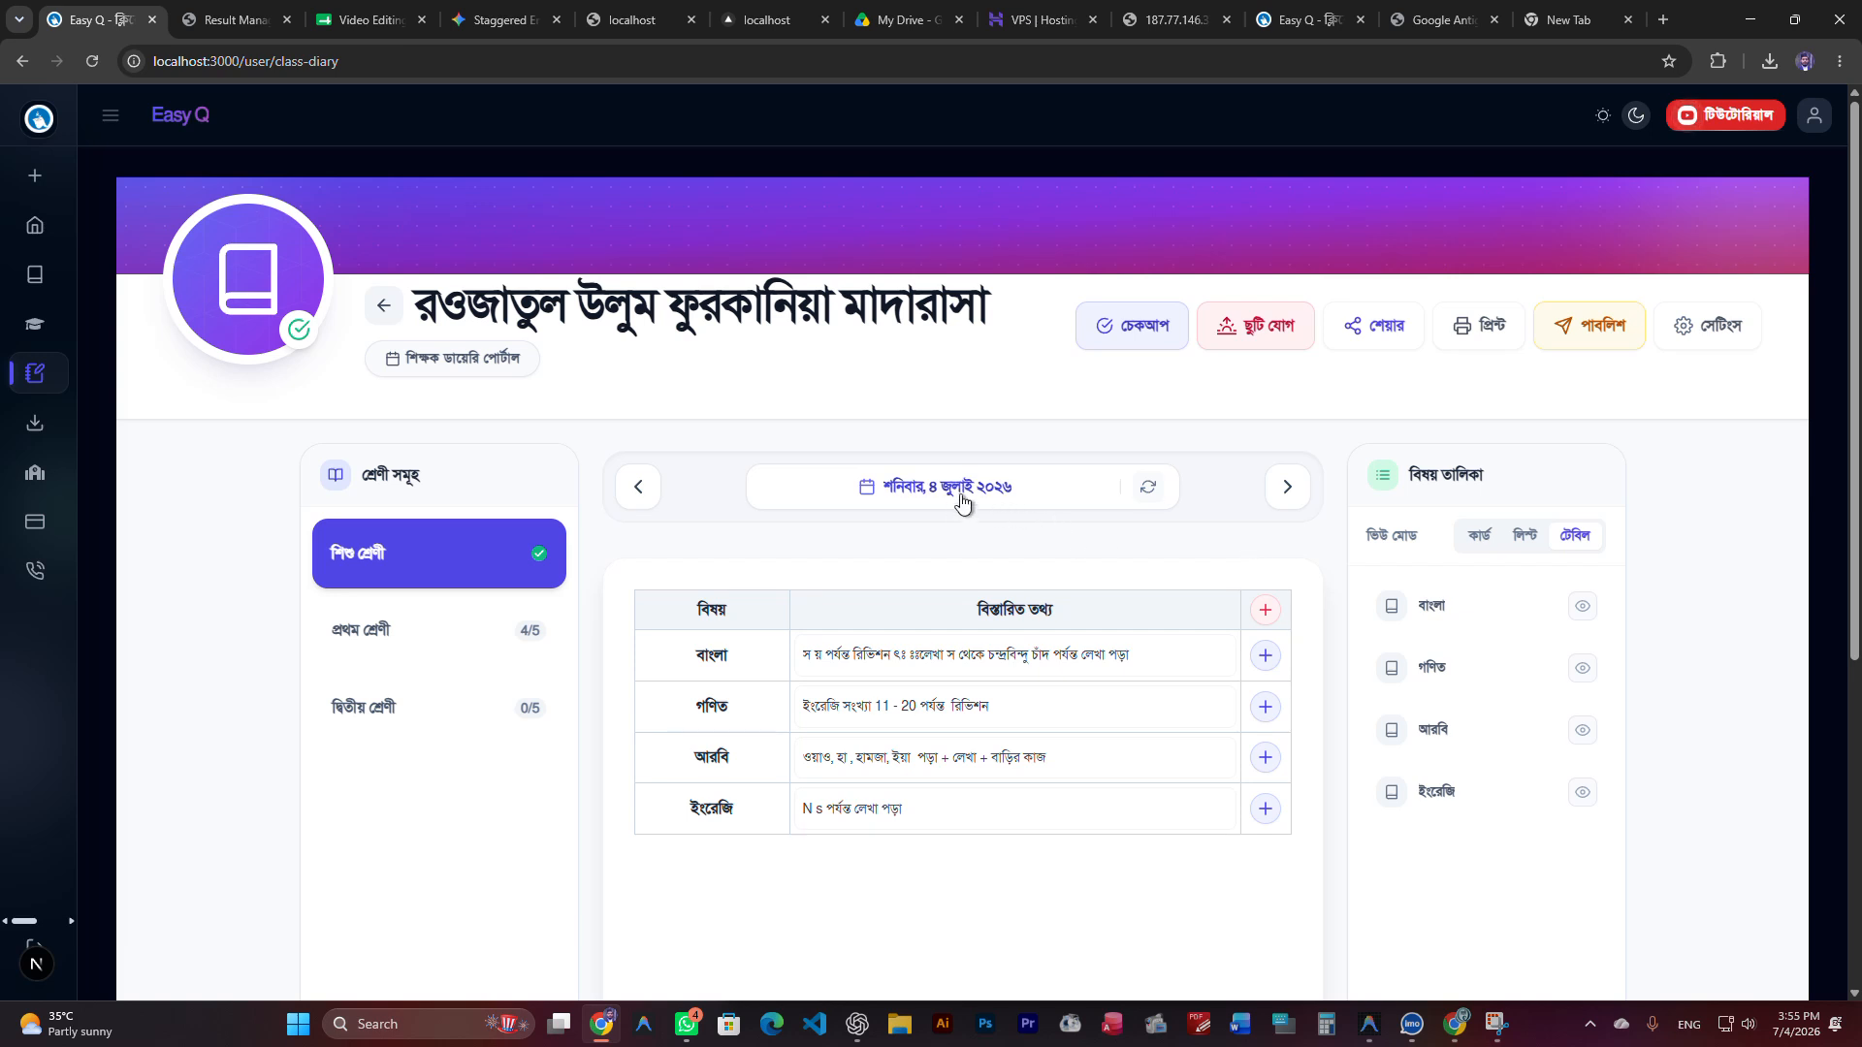
{"action": "left_click", "coordinate": [1468, 345]}
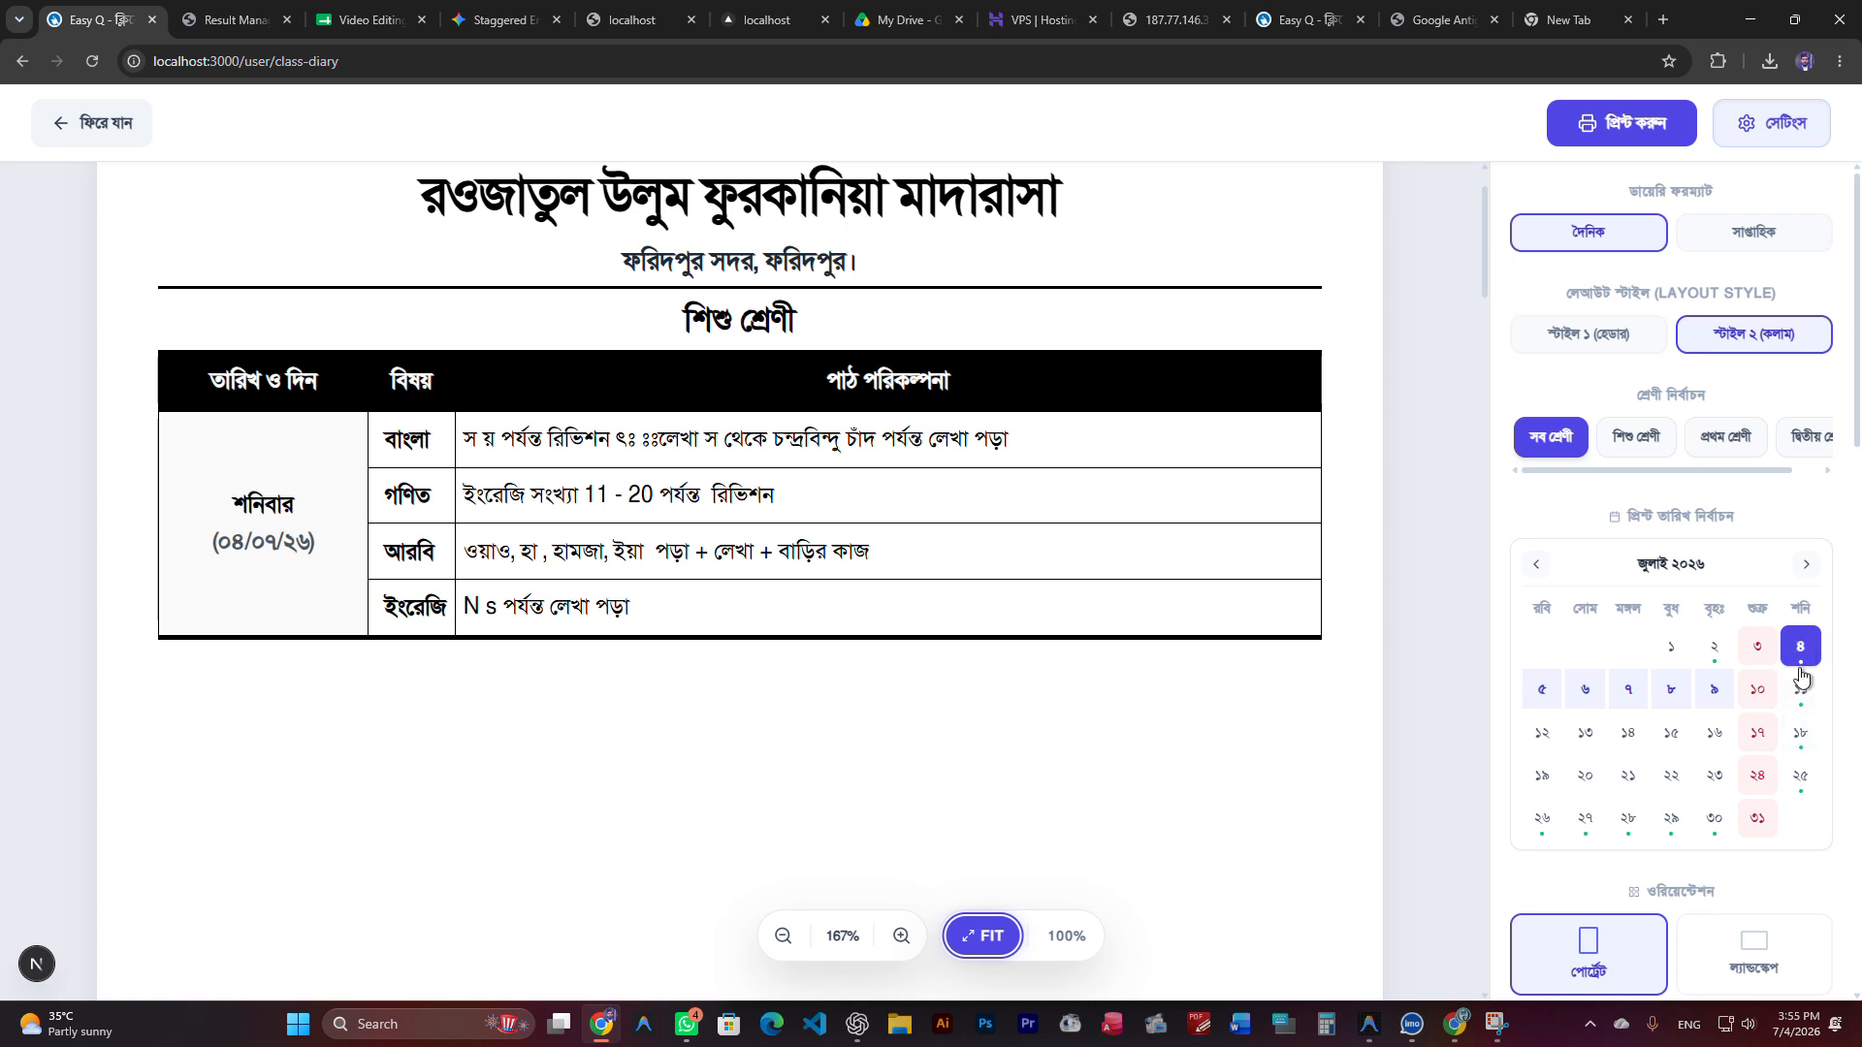
Set the print date range from 27 June to 2 July 2026 and check the resulting diary page
{"action": "left_click", "coordinate": [1535, 567]}
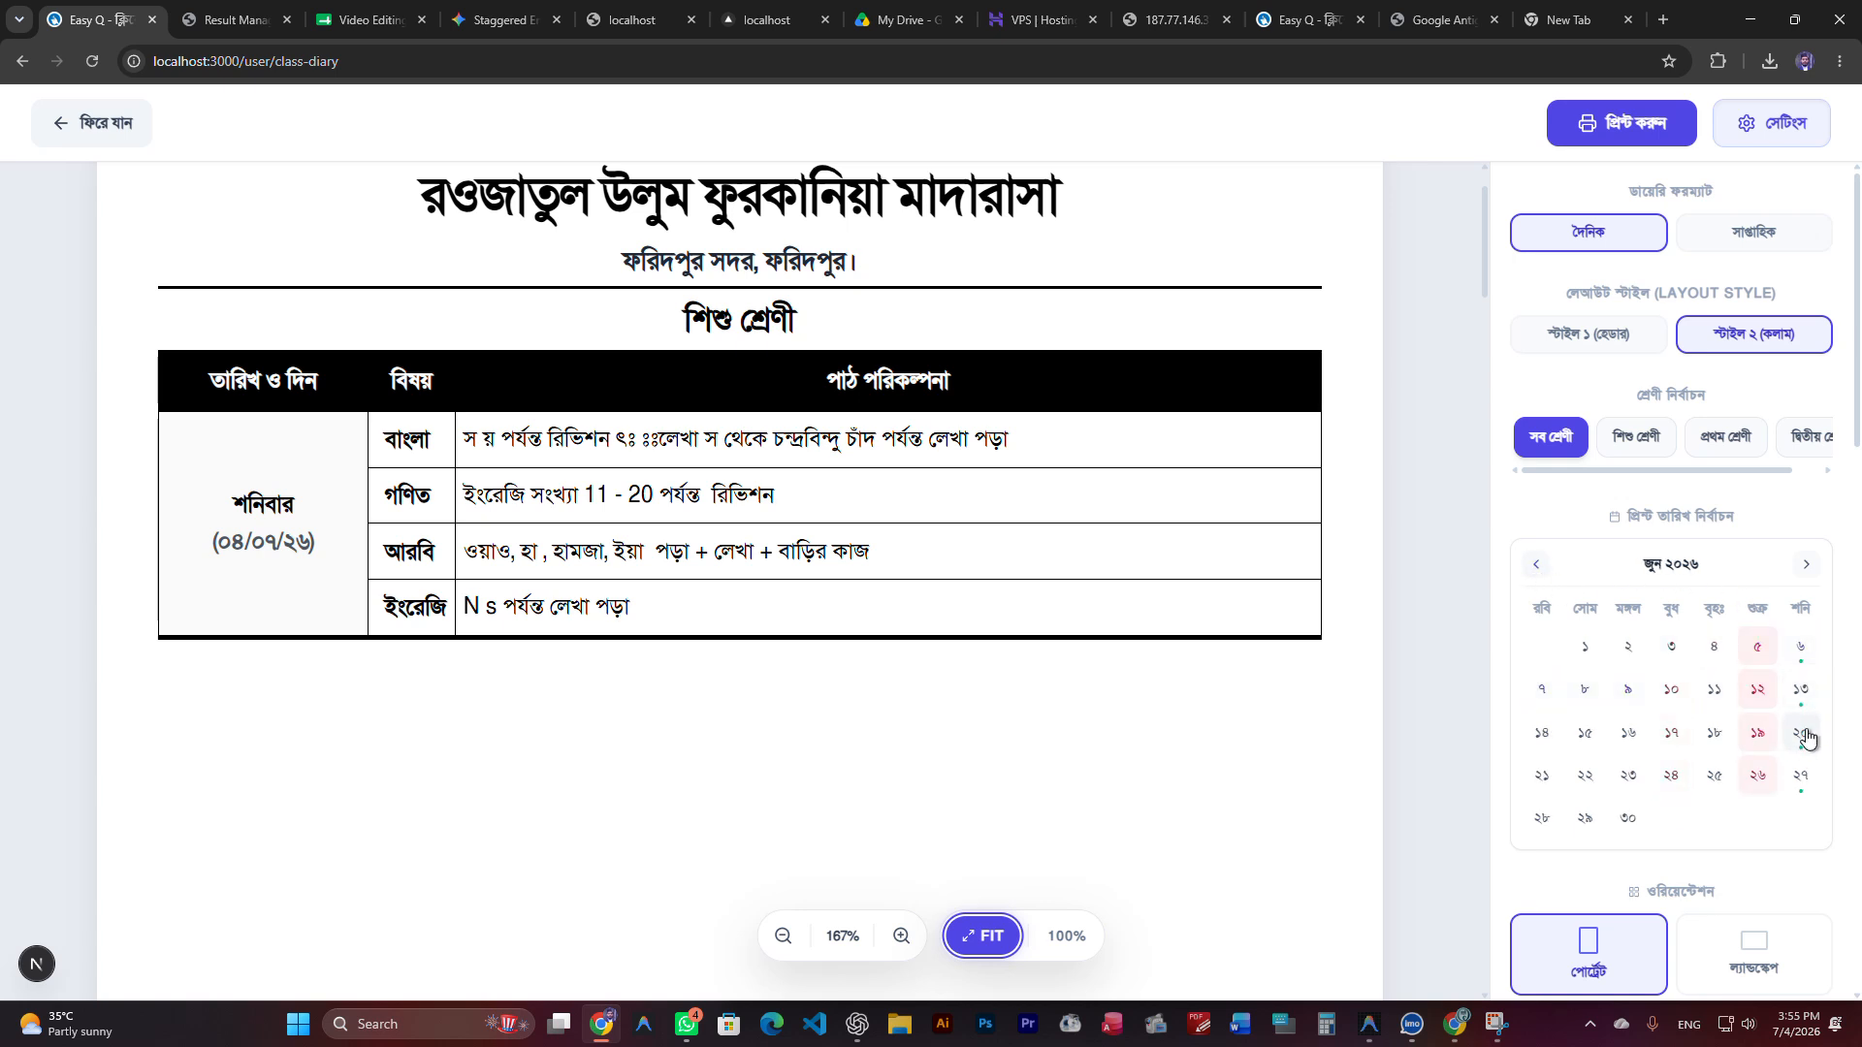
{"action": "left_click", "coordinate": [1801, 783]}
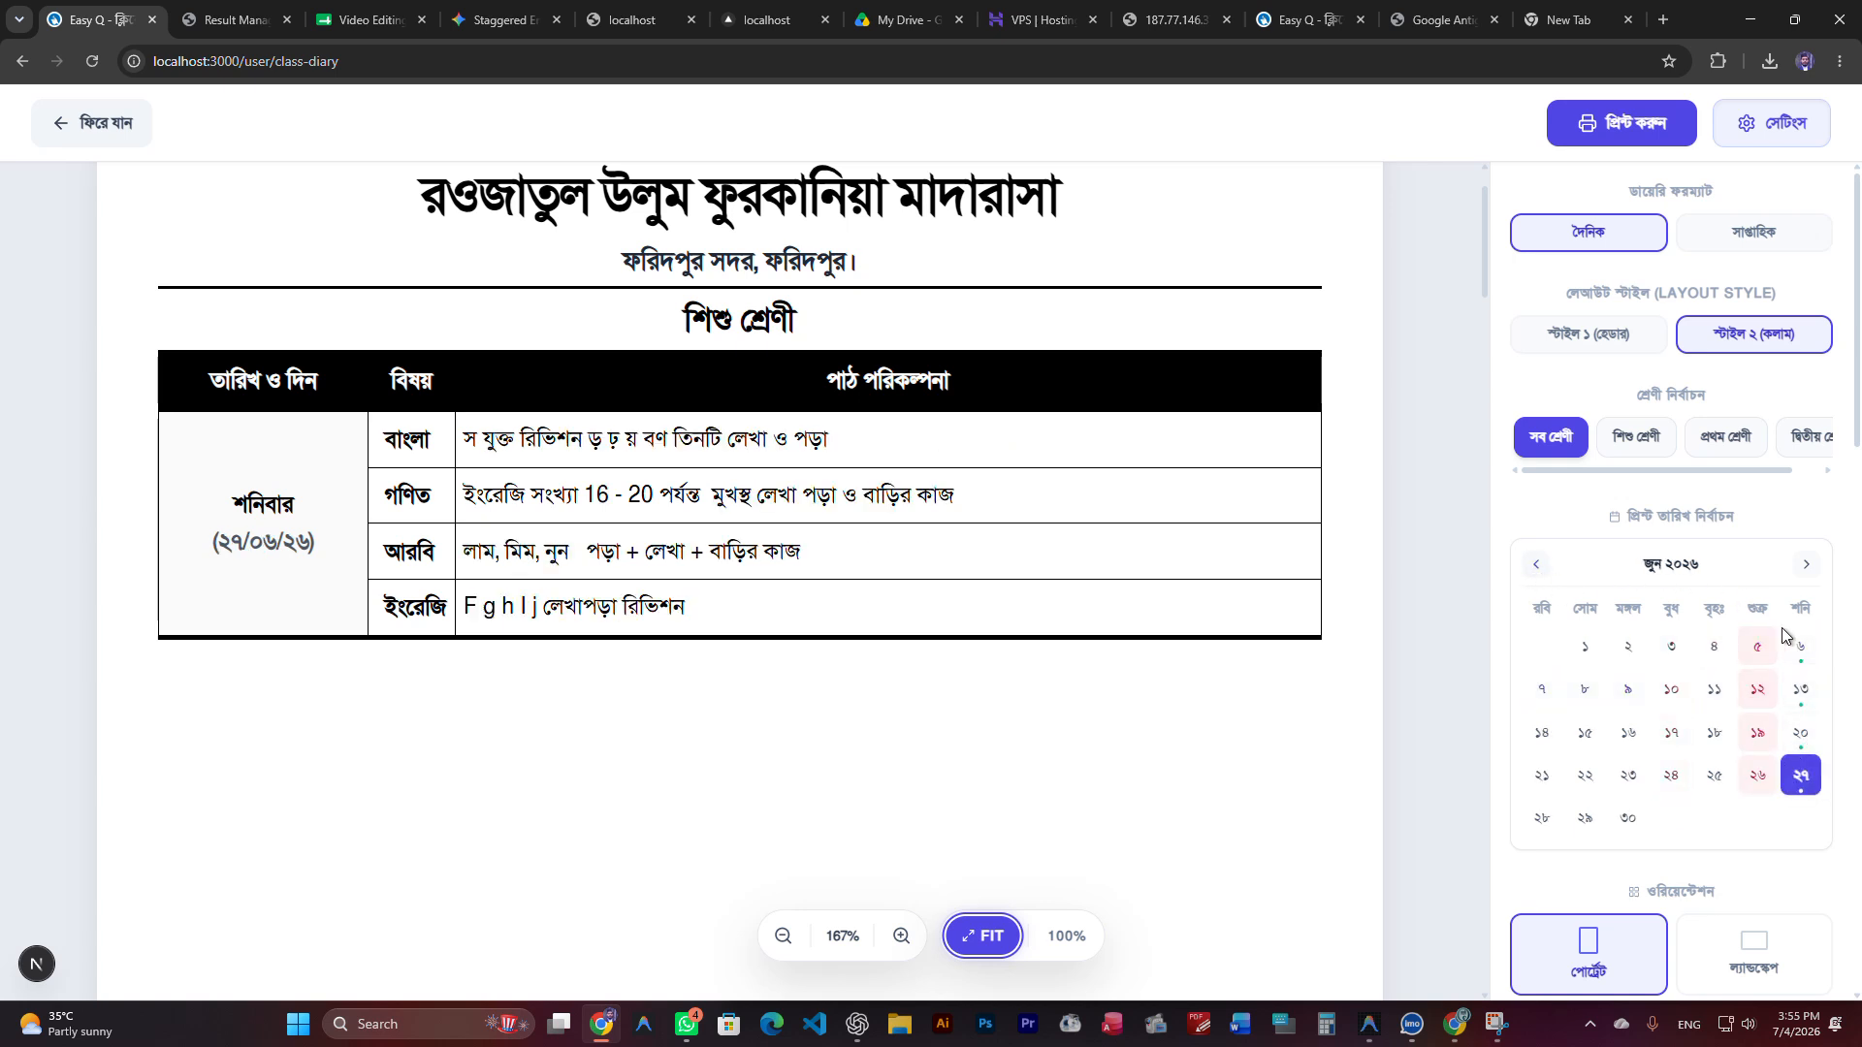
{"action": "left_click", "coordinate": [1805, 566]}
{"action": "left_click", "coordinate": [1713, 648]}
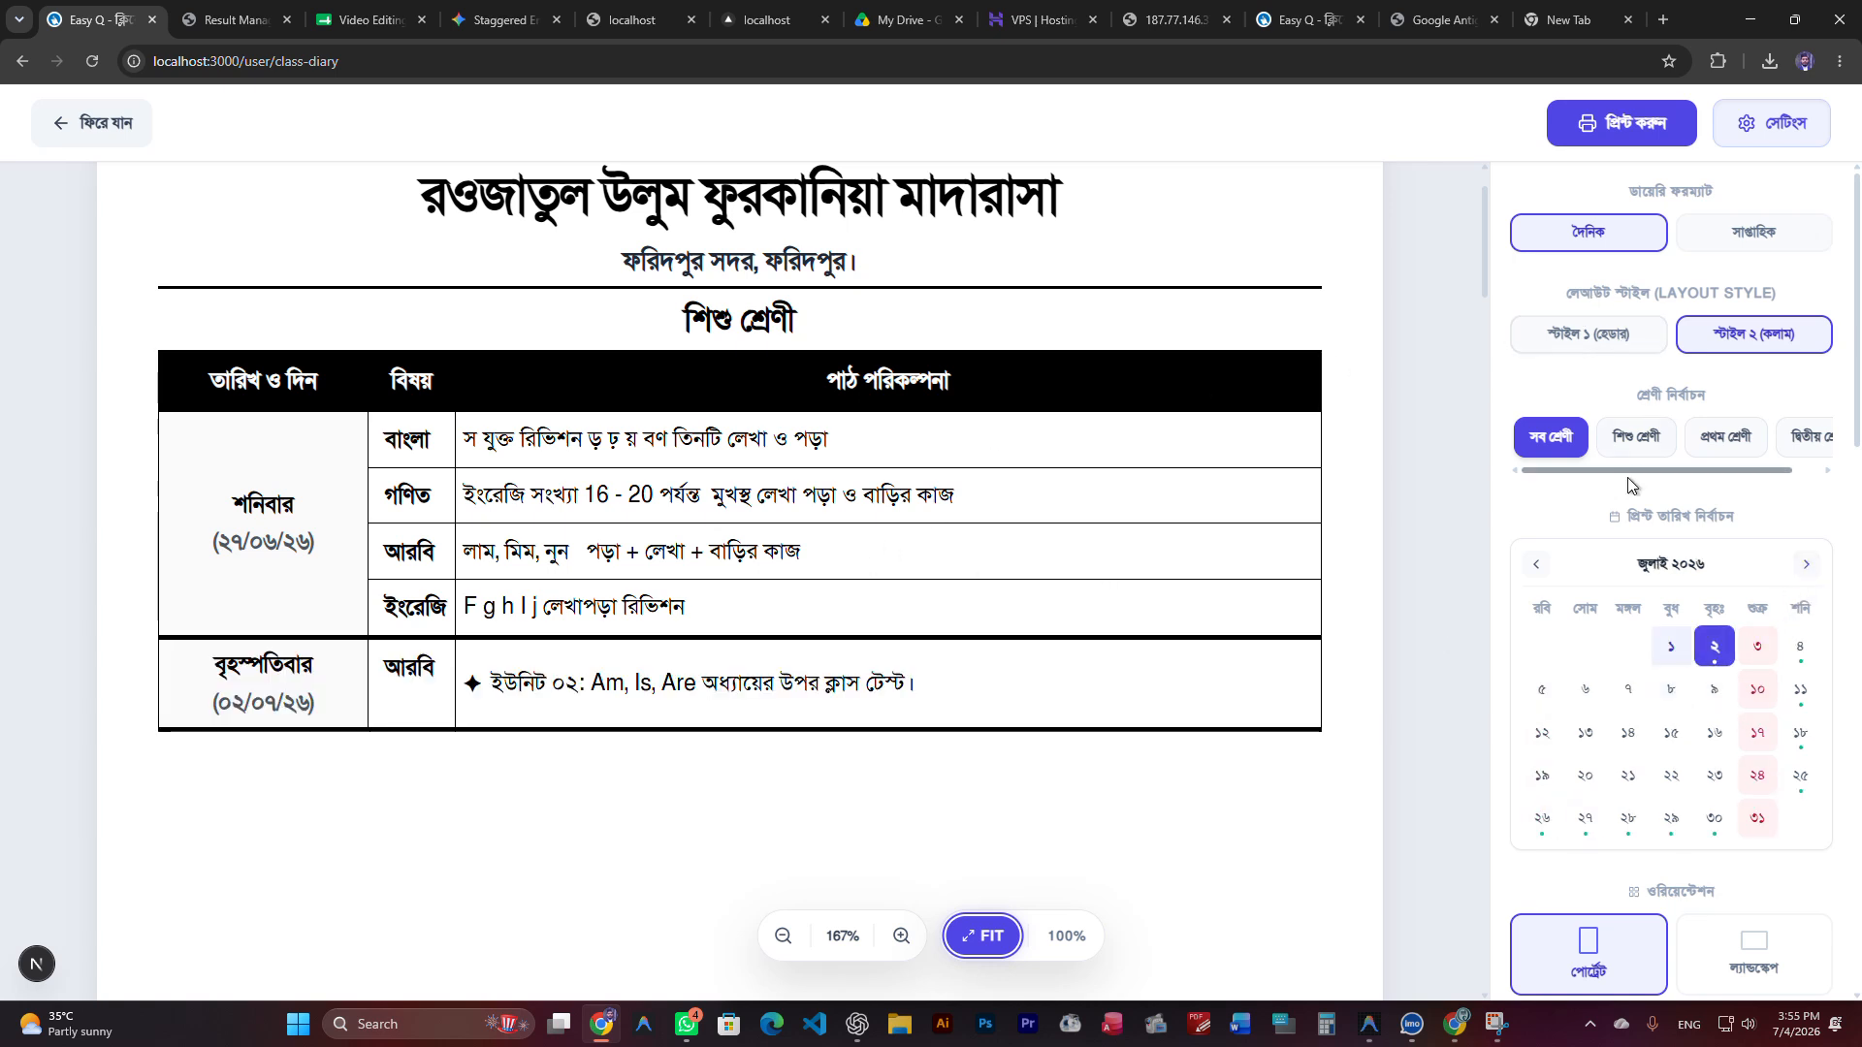
{"action": "scroll", "coordinate": [618, 529], "scroll_direction": "up", "scroll_amount": 1}
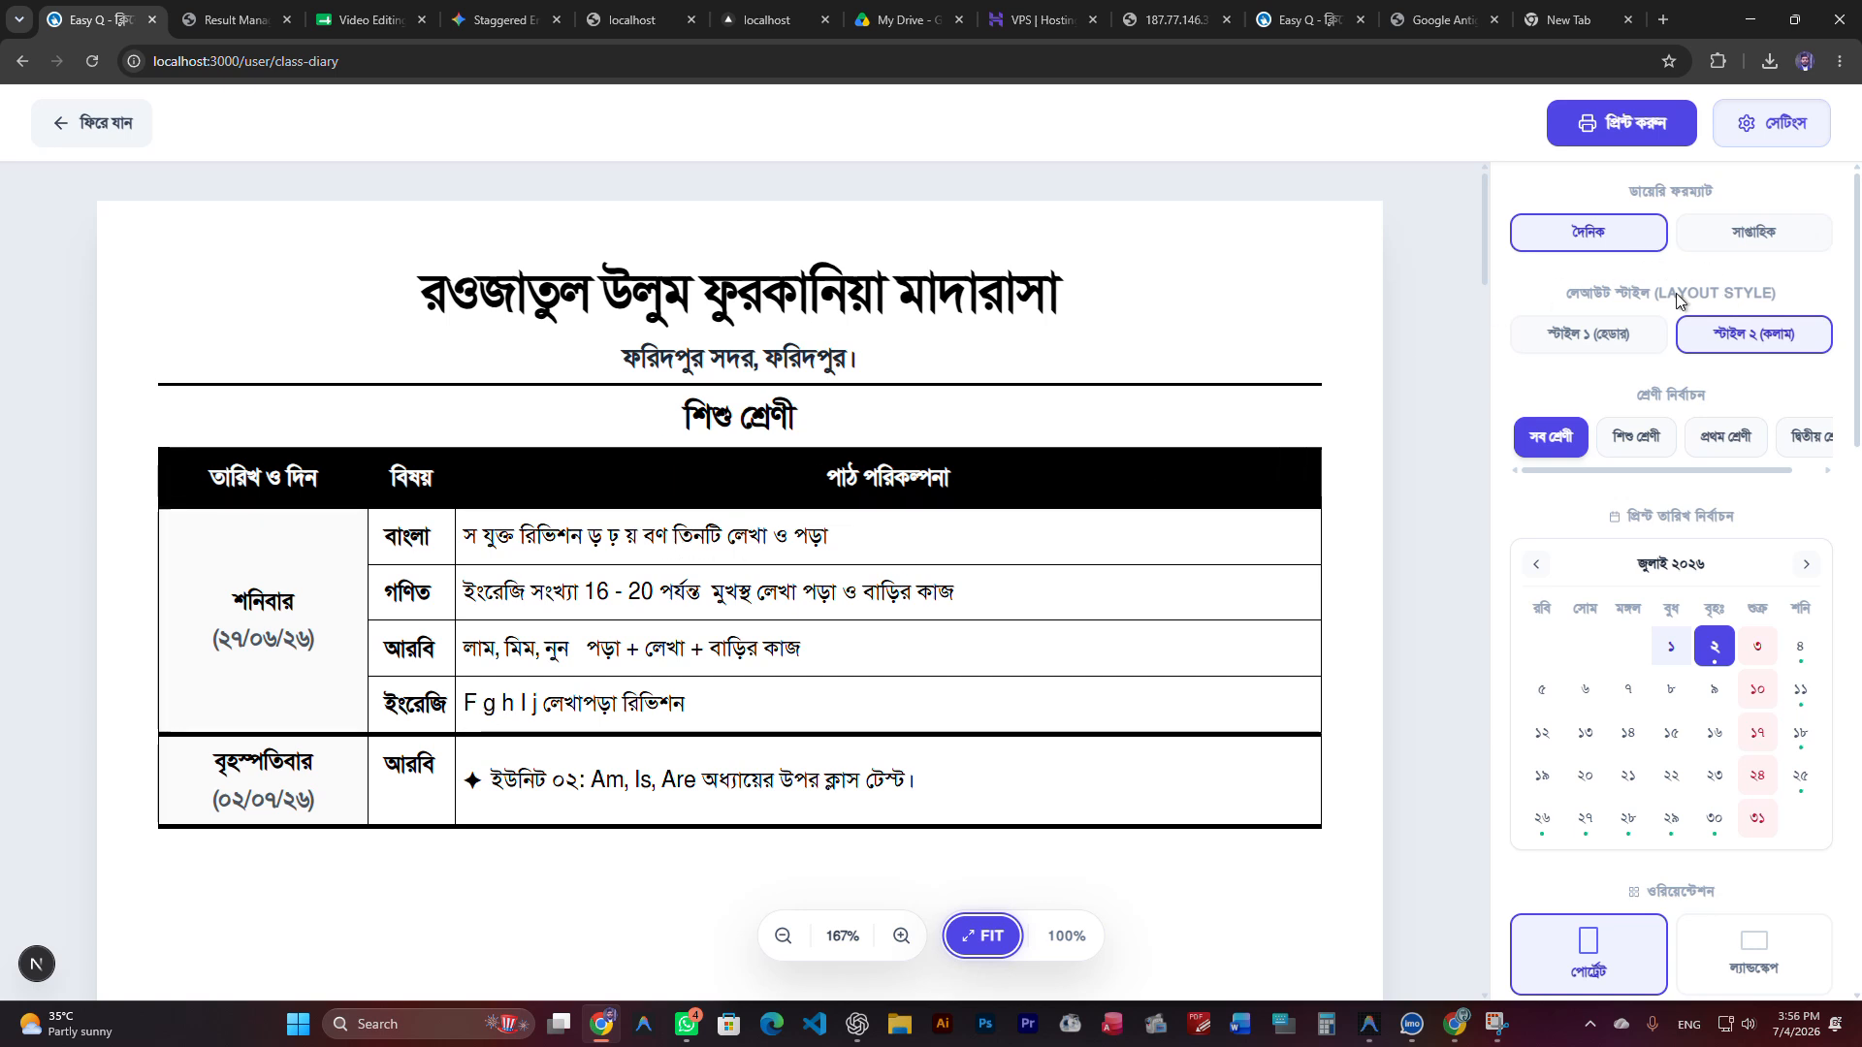
{"action": "scroll", "coordinate": [679, 543], "scroll_direction": "down", "scroll_amount": 4}
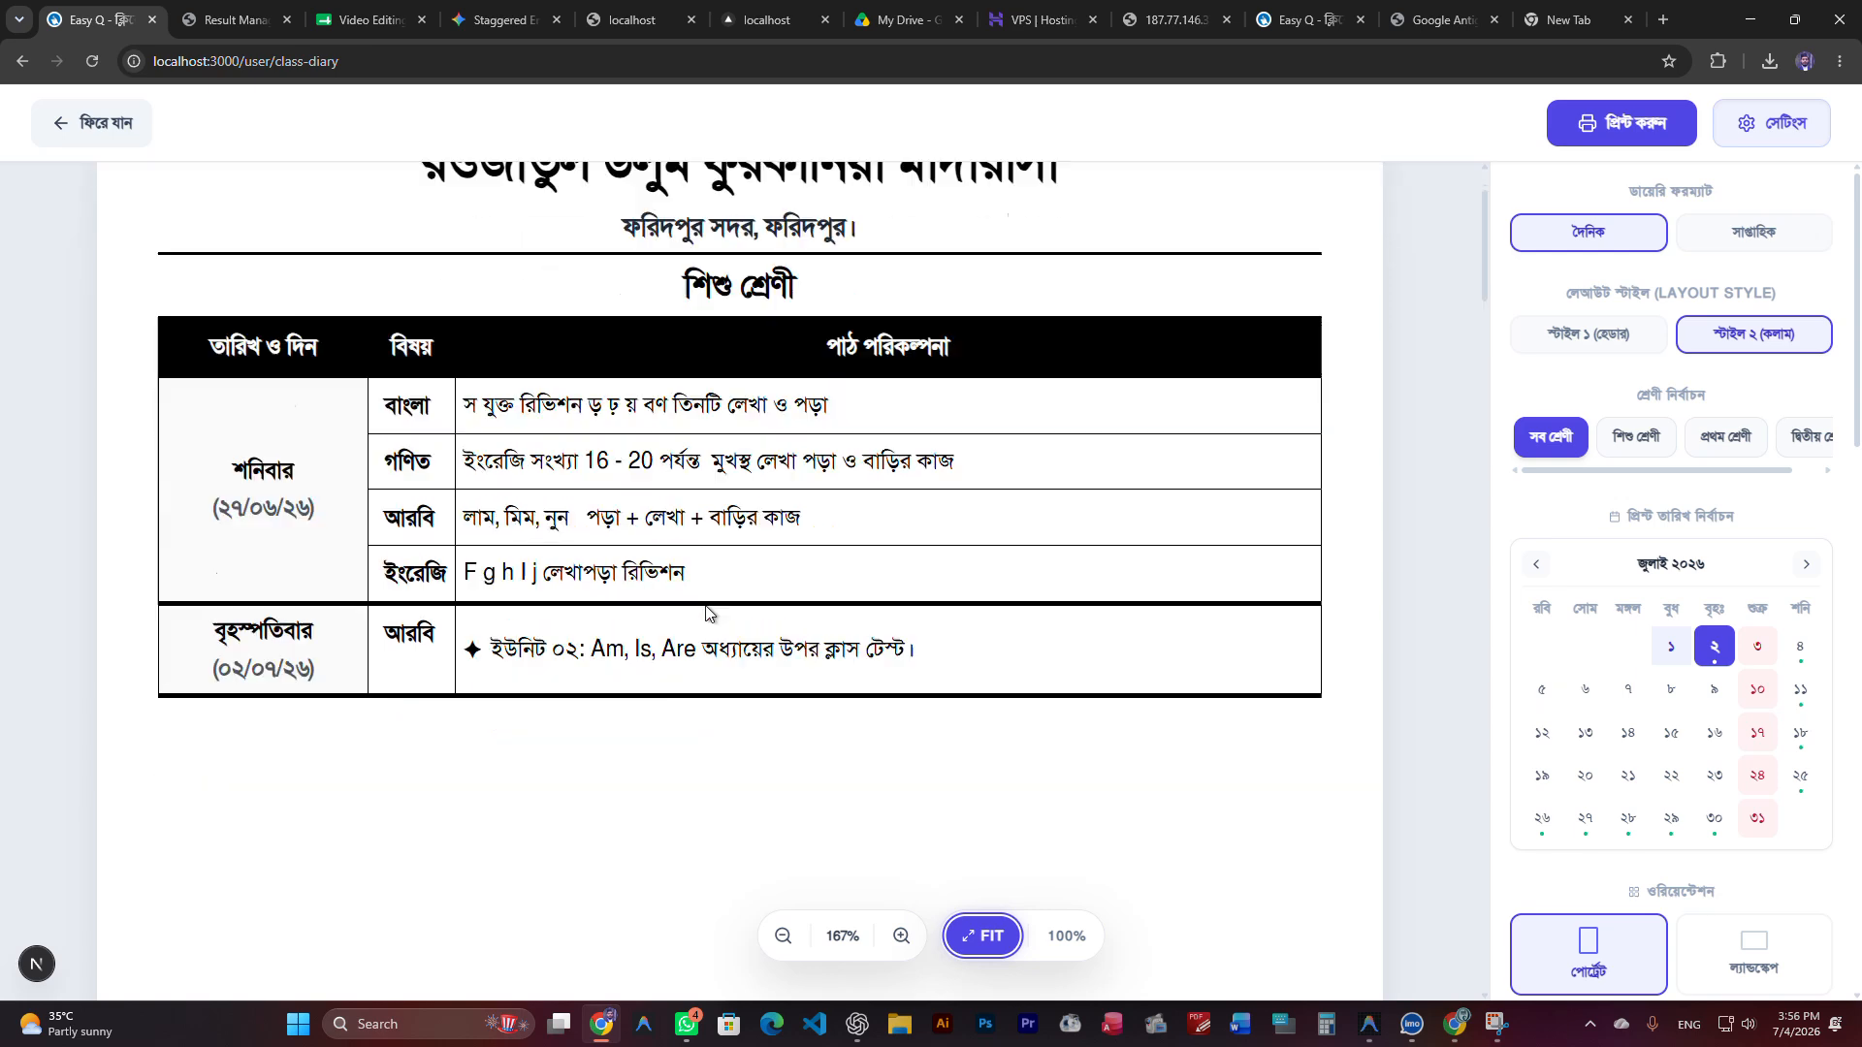
{"action": "scroll", "coordinate": [727, 611], "scroll_direction": "up", "scroll_amount": 4}
Return from the print preview to the list of diaries, stepping back to 3 July 2026 on the way
{"action": "left_click", "coordinate": [105, 124]}
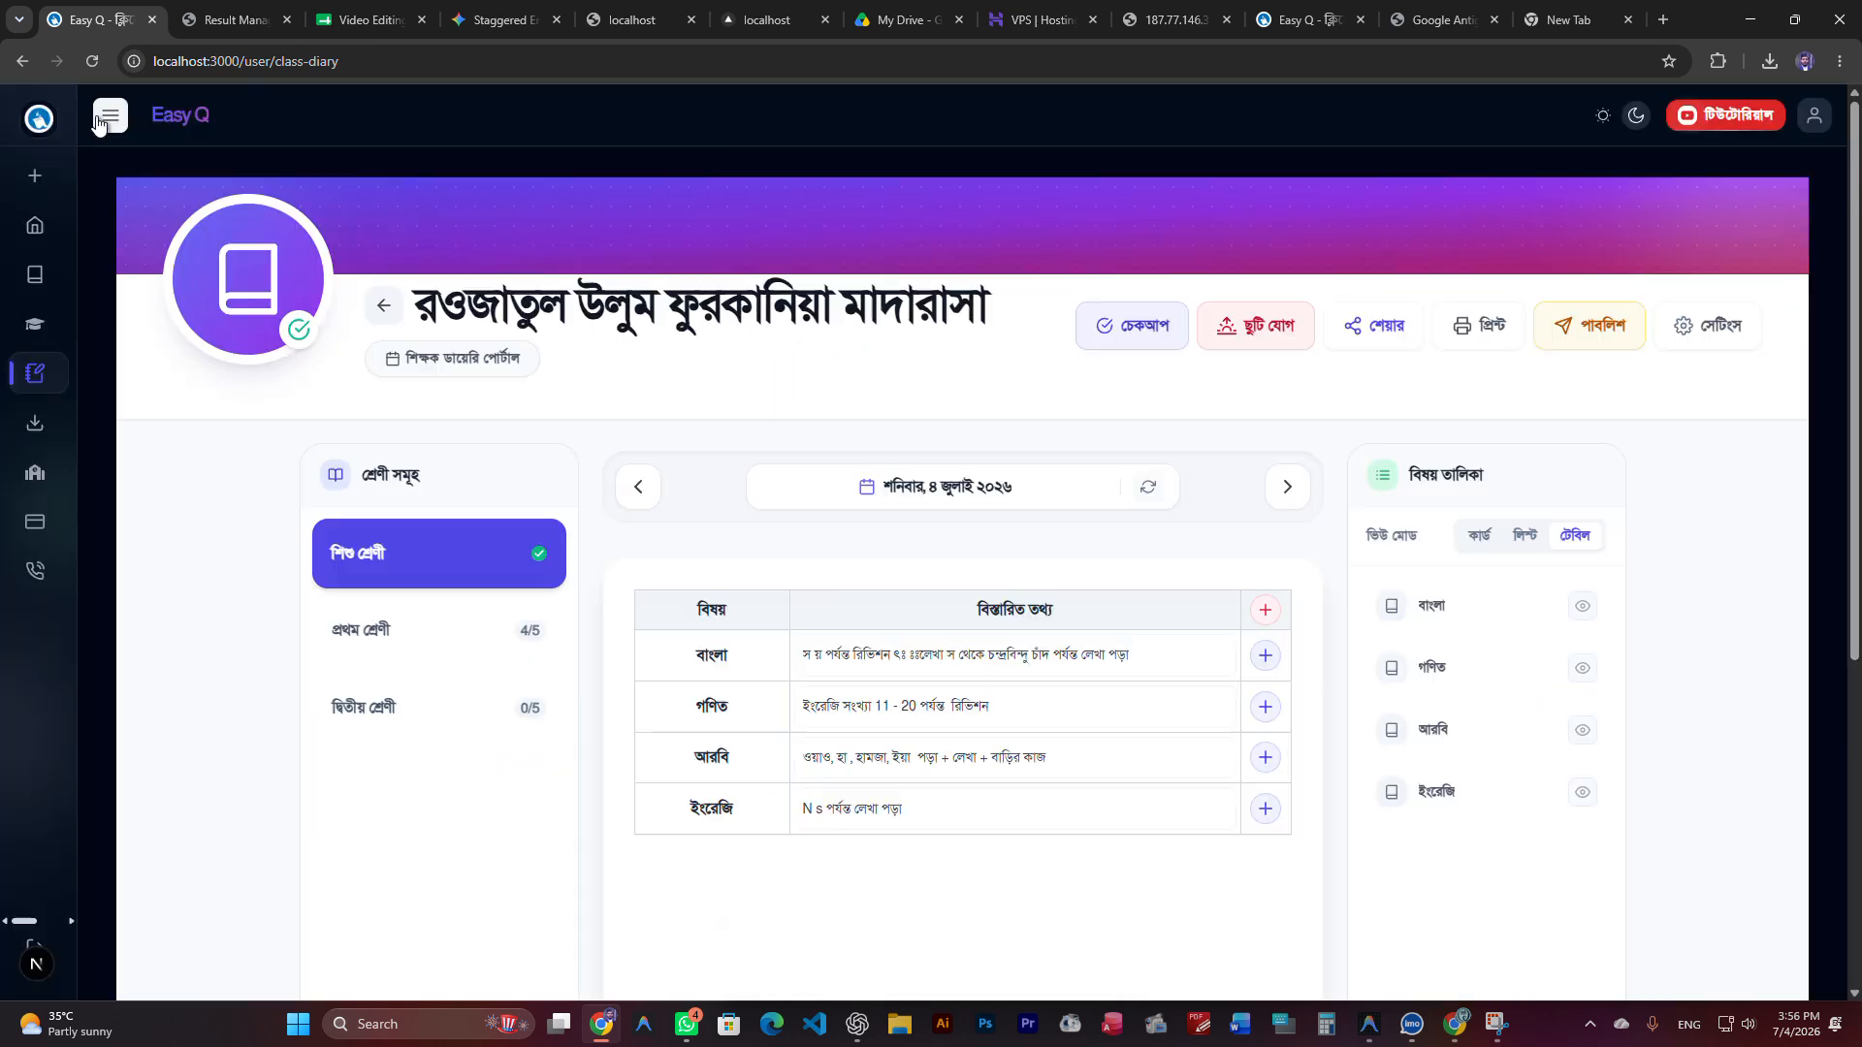
{"action": "left_click", "coordinate": [639, 487]}
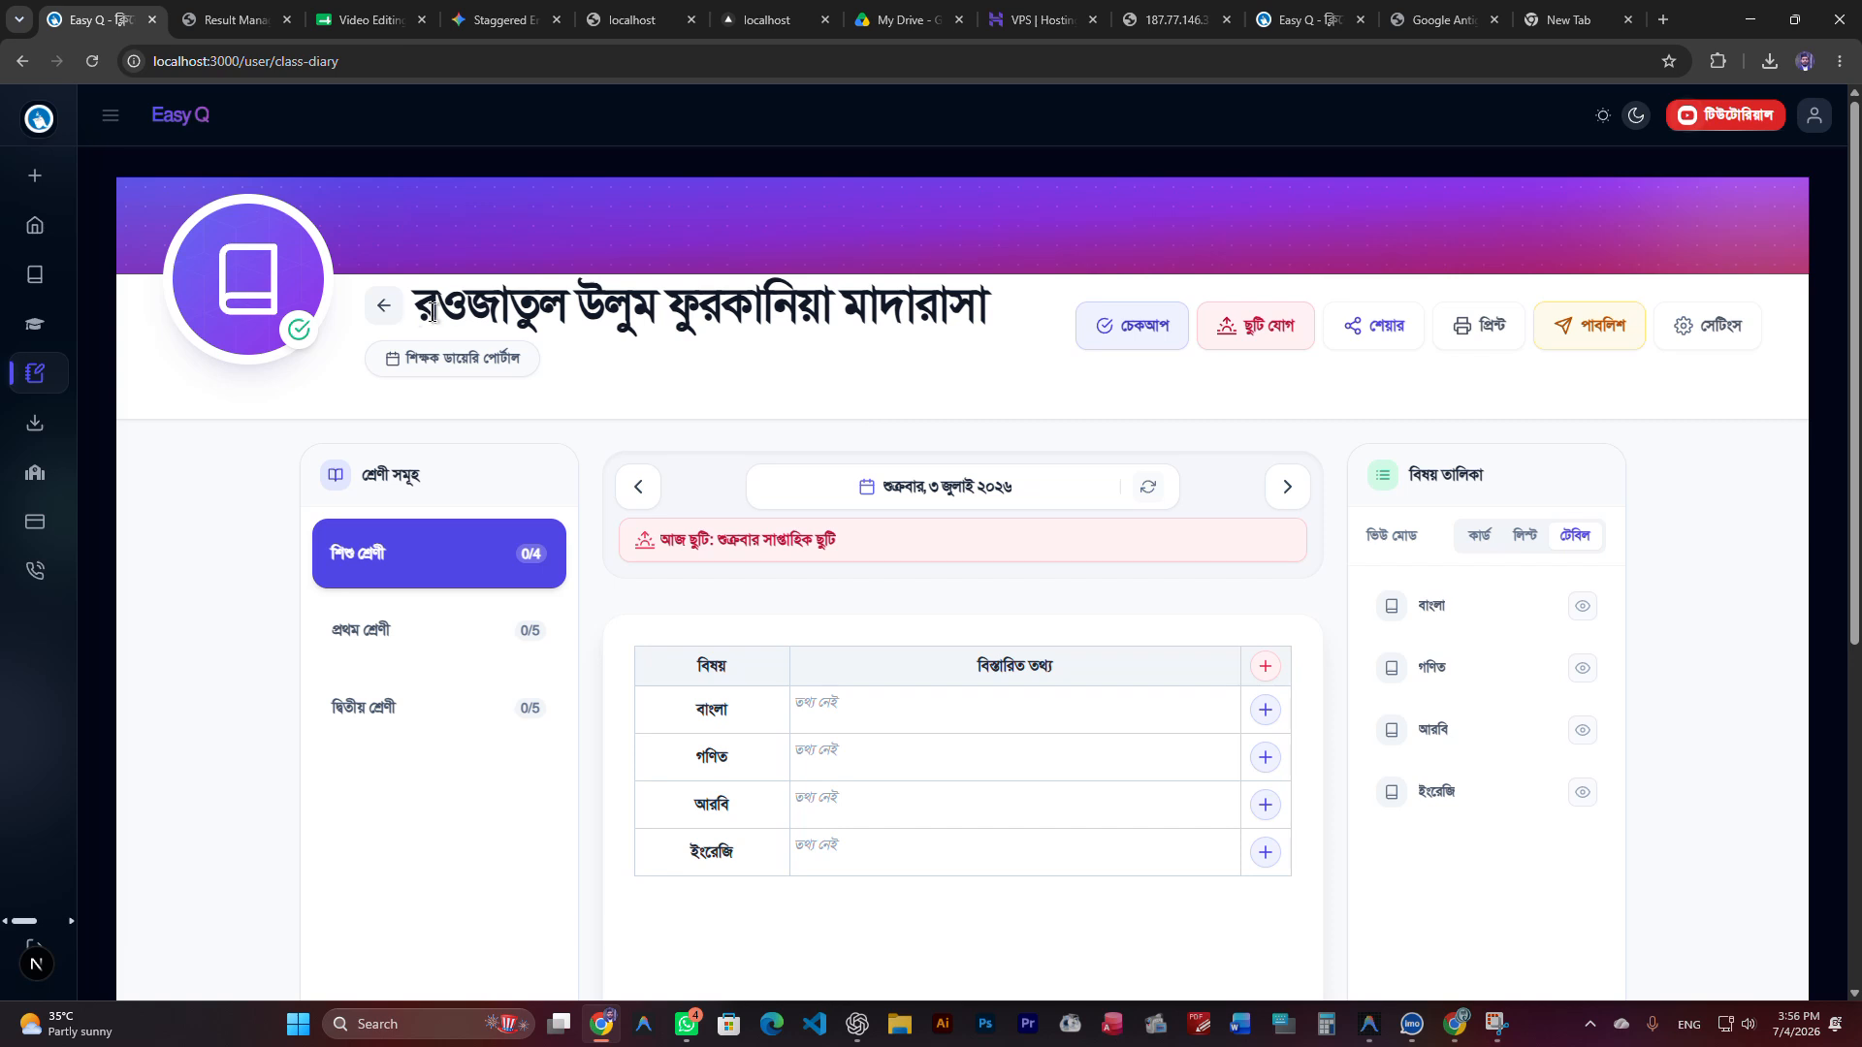
{"action": "left_click", "coordinate": [386, 316]}
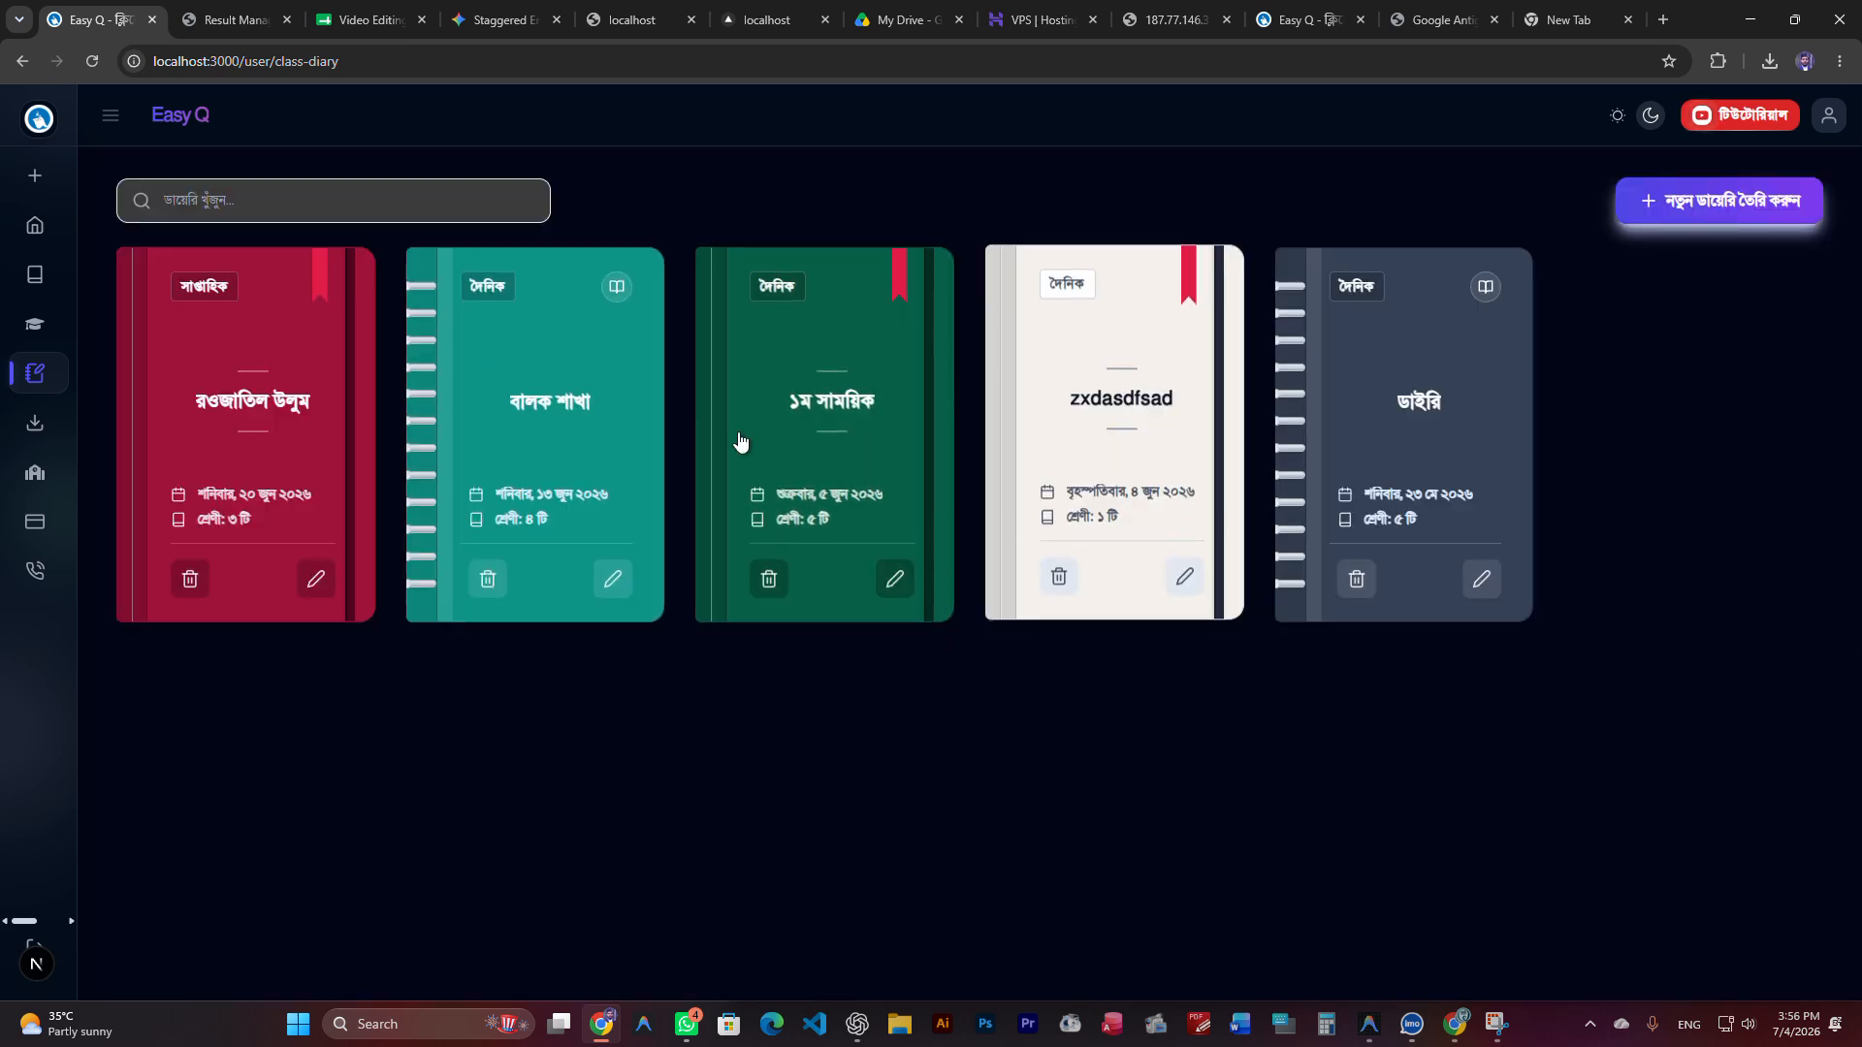